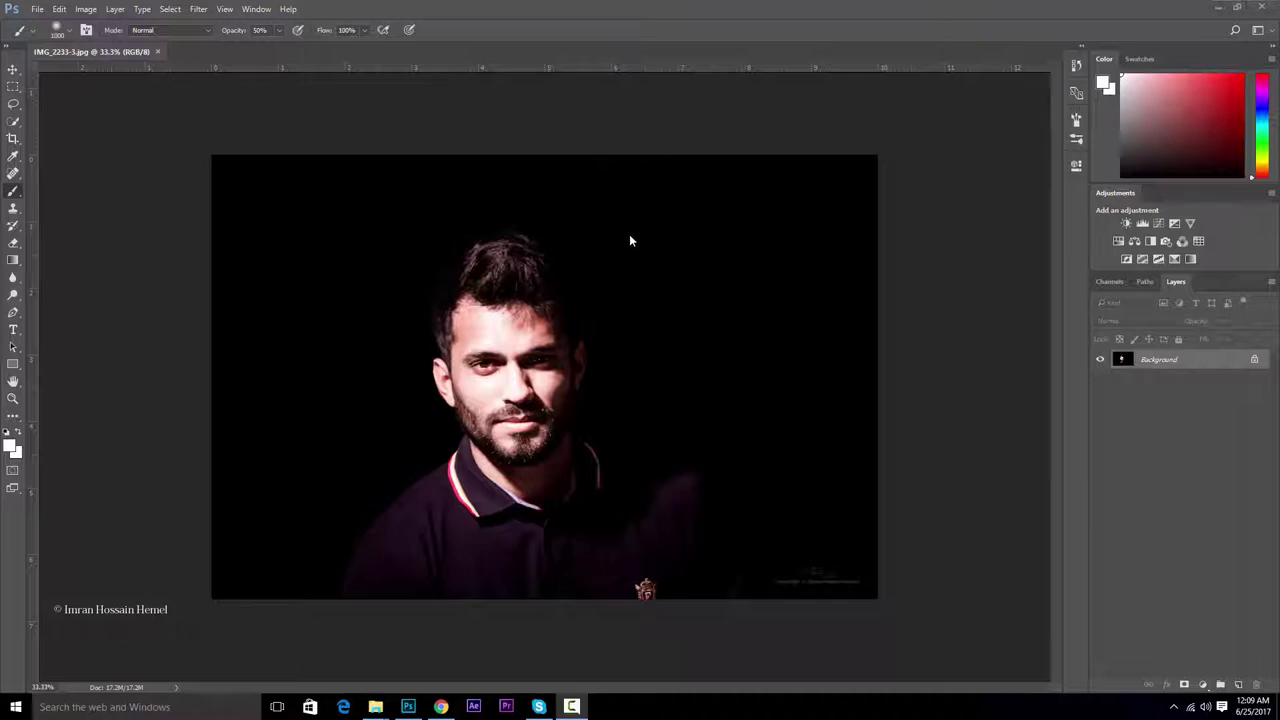
- Select the Rectangular Marquee tool and zoom the portrait between 16.7% and 50%
{"action": "left_click", "coordinate": [12, 88]}
{"action": "key", "text": "ctrl+minus"}
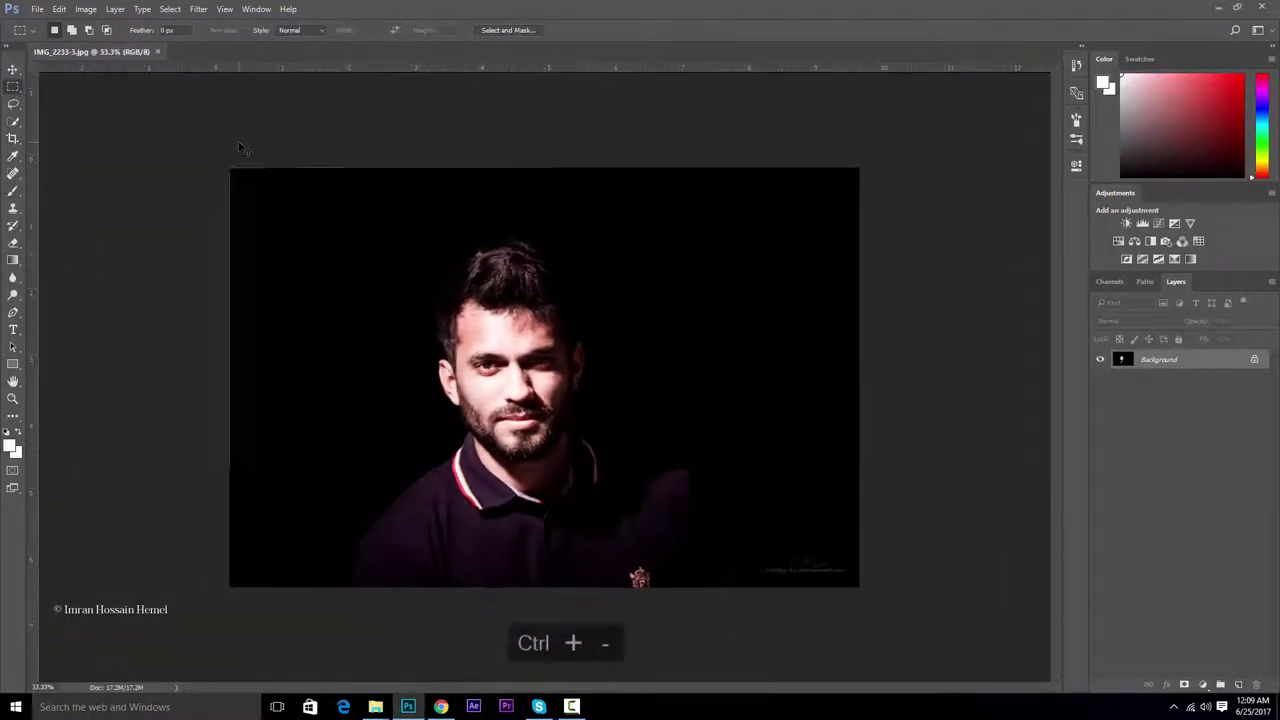
{"action": "key", "text": "ctrl+minus"}
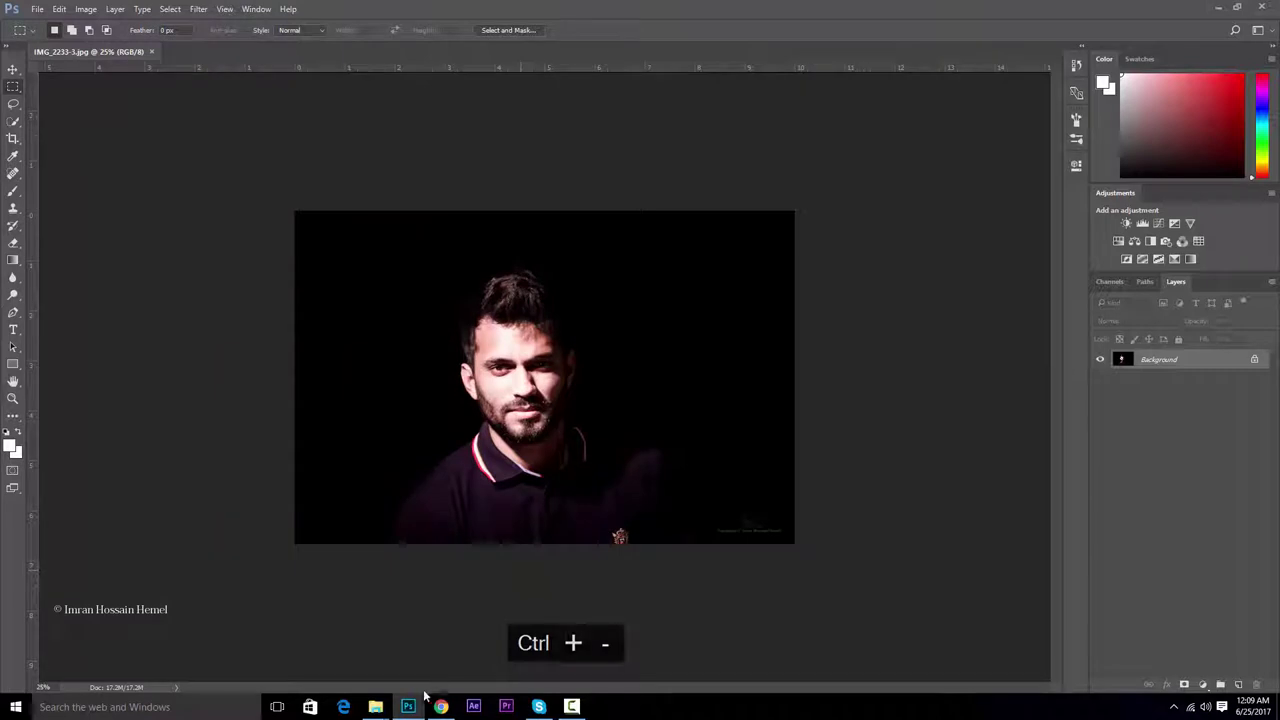
{"action": "key", "text": "ctrl+plus"}
{"action": "key", "text": "ctrl+plus"}
{"action": "key", "text": "ctrl+minus"}
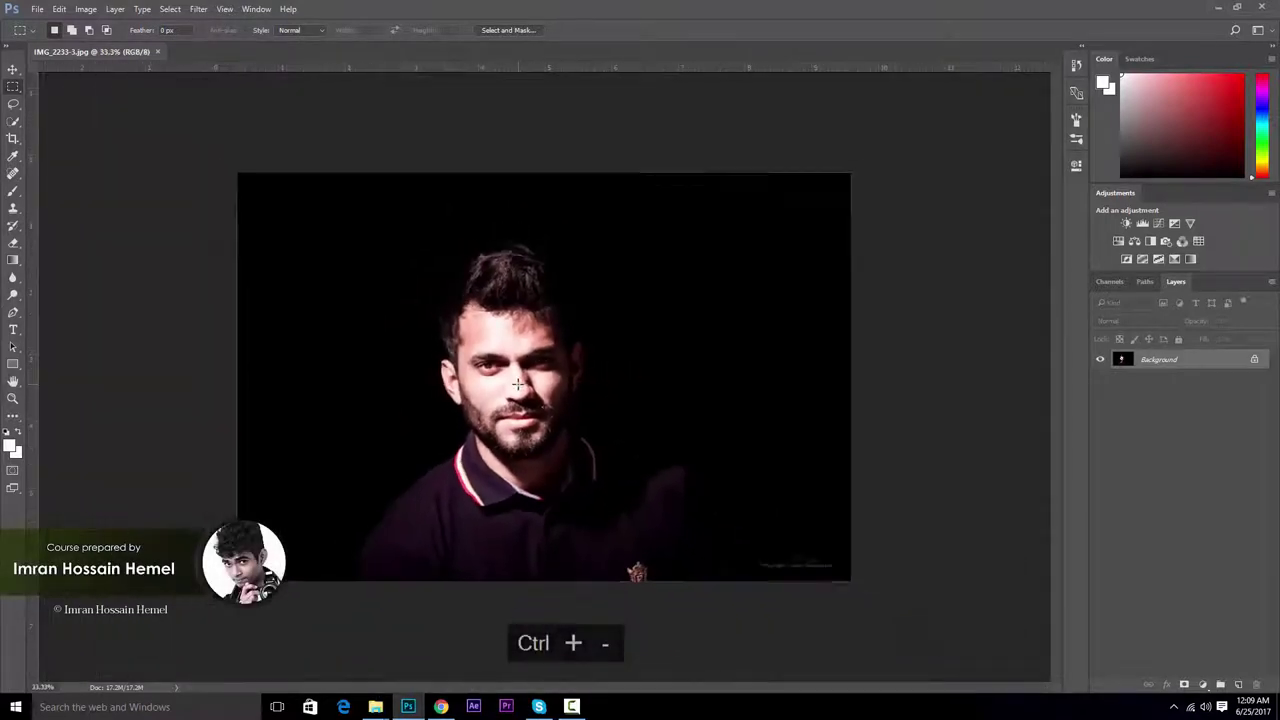
{"action": "key", "text": "ctrl+plus"}
{"action": "key", "text": "ctrl+minus"}
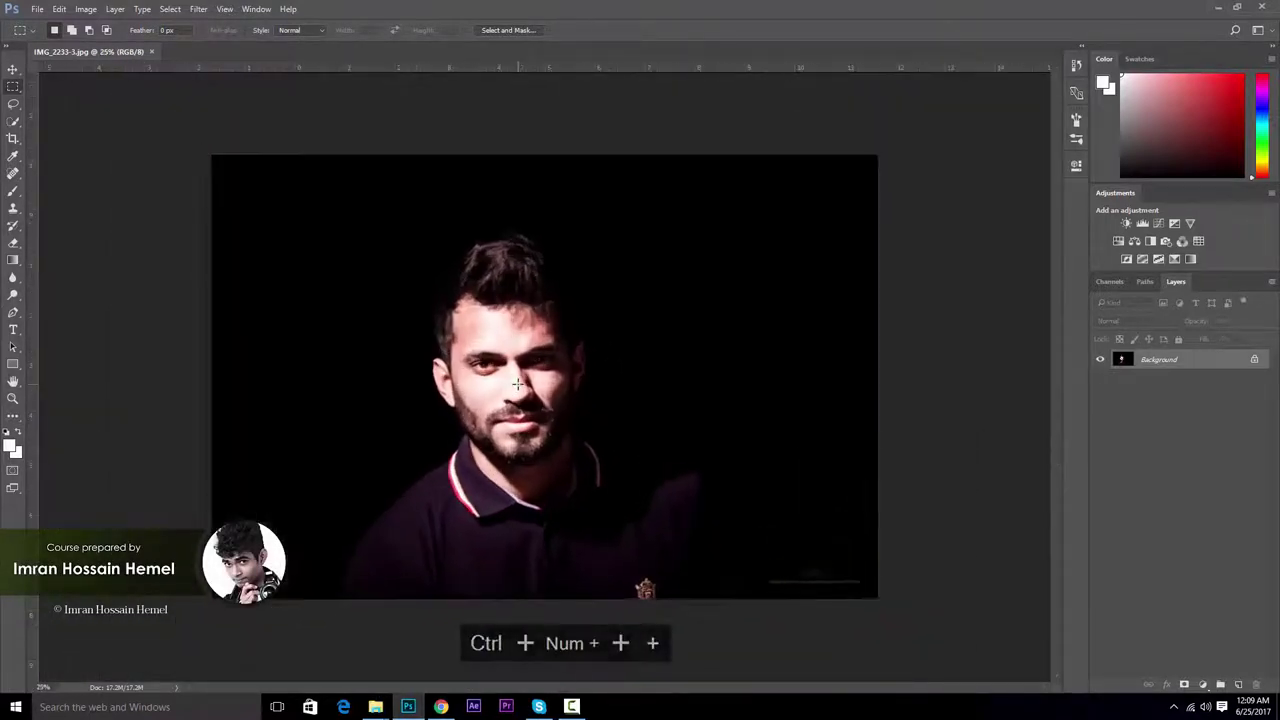
{"action": "key", "text": "ctrl+minus"}
{"action": "key", "text": "ctrl+minus"}
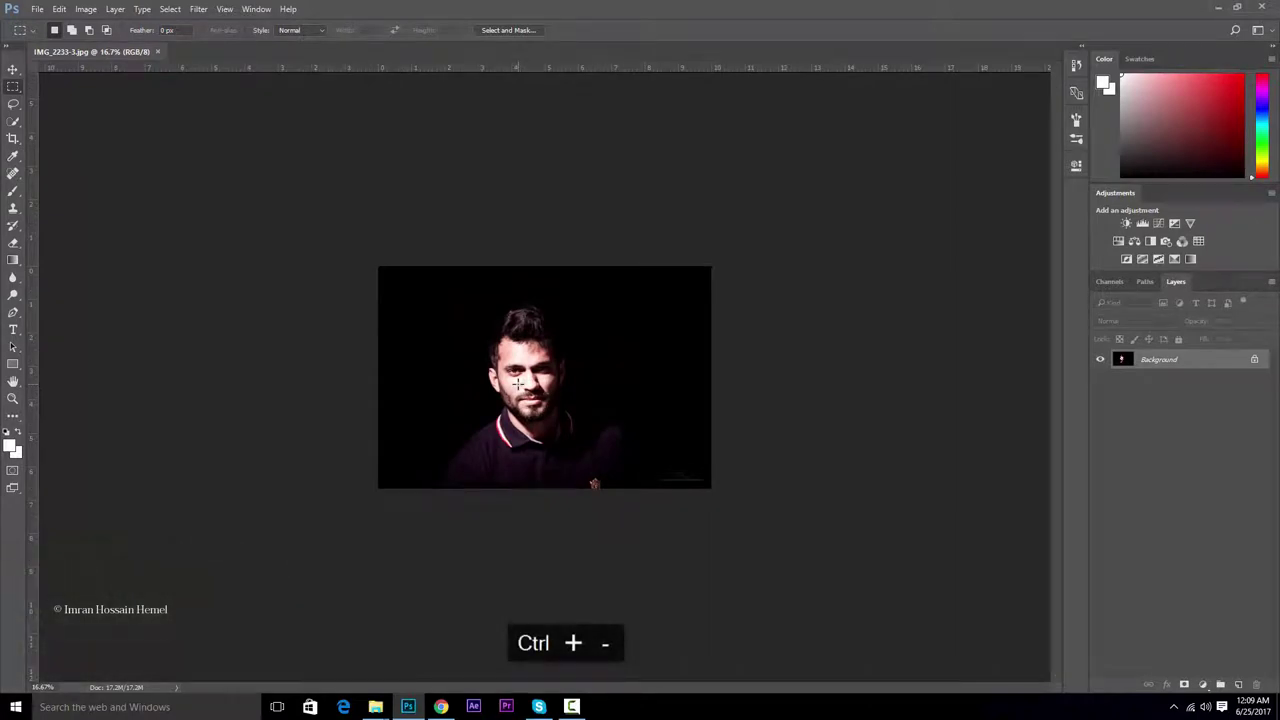
{"action": "key", "text": "ctrl+plus"}
{"action": "key", "text": "ctrl+plus"}
{"action": "key", "text": "ctrl+plus"}
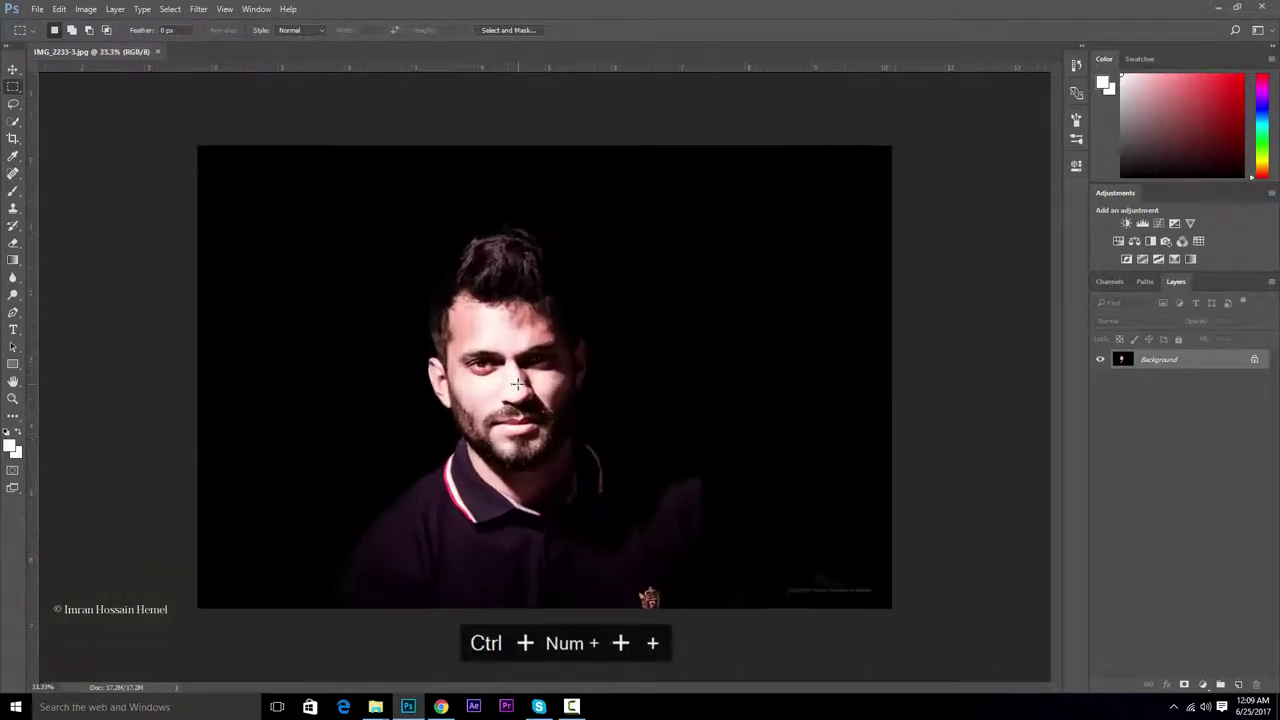
{"action": "key", "text": "ctrl+minus"}
{"action": "key", "text": "ctrl+minus"}
{"action": "key", "text": "ctrl+minus"}
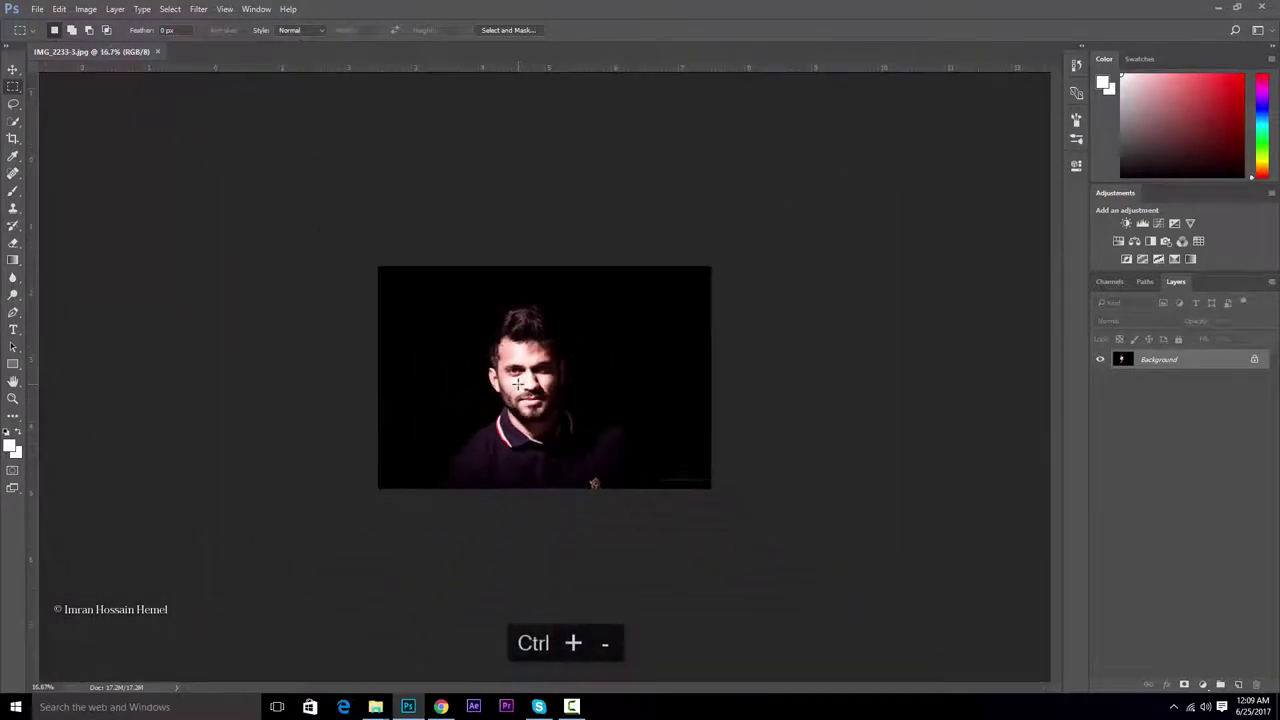
- Keep stepping the portrait's zoom in and out, finishing at 25%
{"action": "key", "text": "ctrl+plus"}
{"action": "key", "text": "ctrl+plus"}
{"action": "key", "text": "ctrl+plus"}
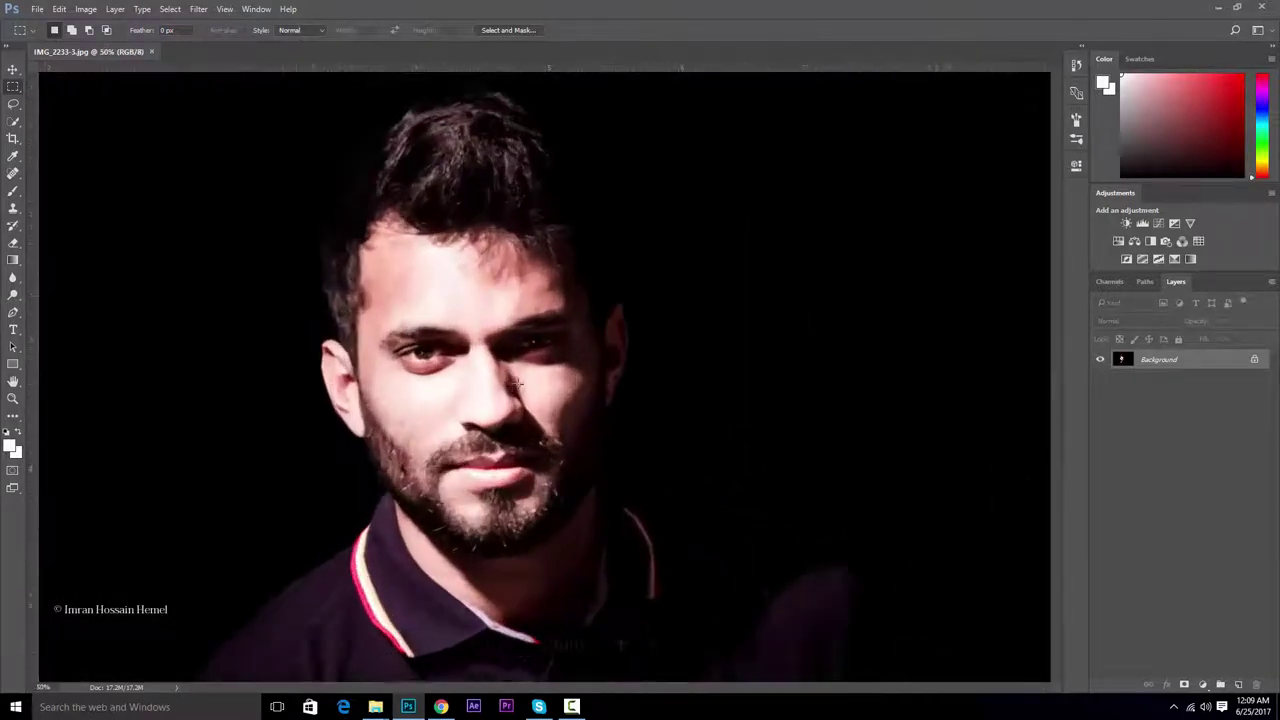
{"action": "key", "text": "ctrl+minus"}
{"action": "key", "text": "ctrl+minus"}
{"action": "key", "text": "ctrl+plus"}
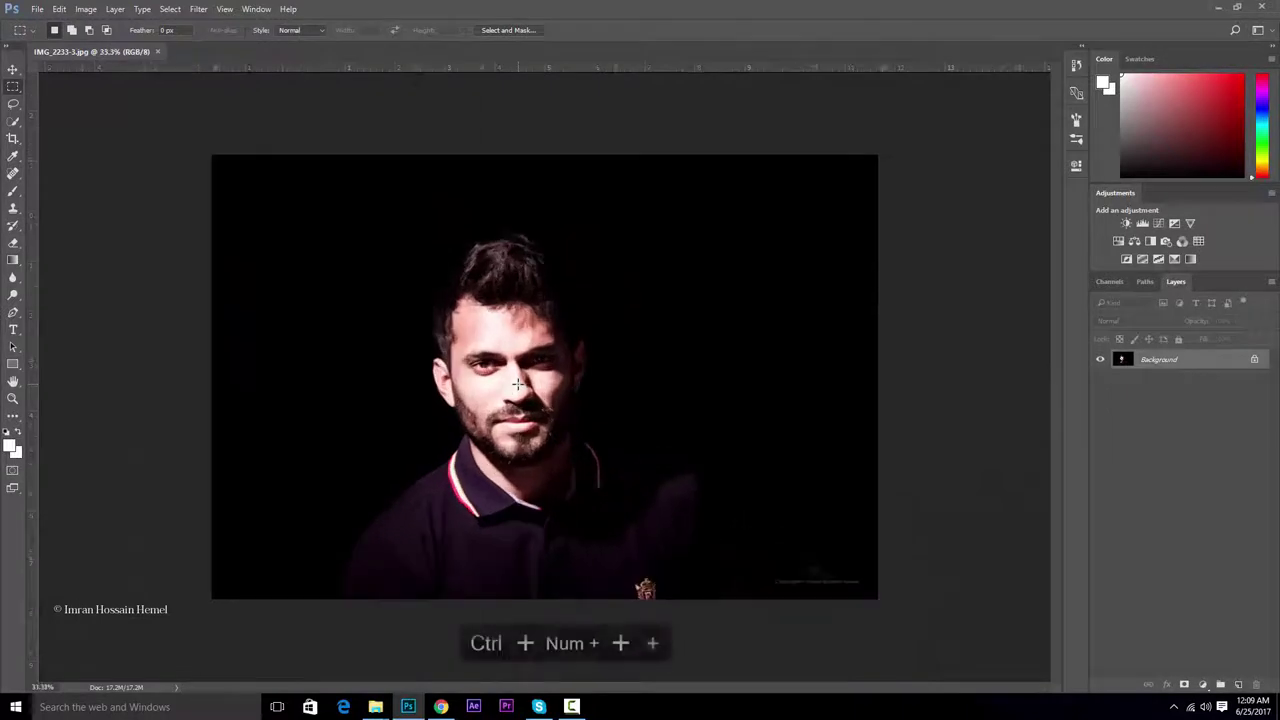
{"action": "key", "text": "ctrl+plus"}
{"action": "key", "text": "ctrl+plus"}
{"action": "key", "text": "ctrl+plus"}
{"action": "key", "text": "ctrl+minus"}
{"action": "key", "text": "ctrl+minus"}
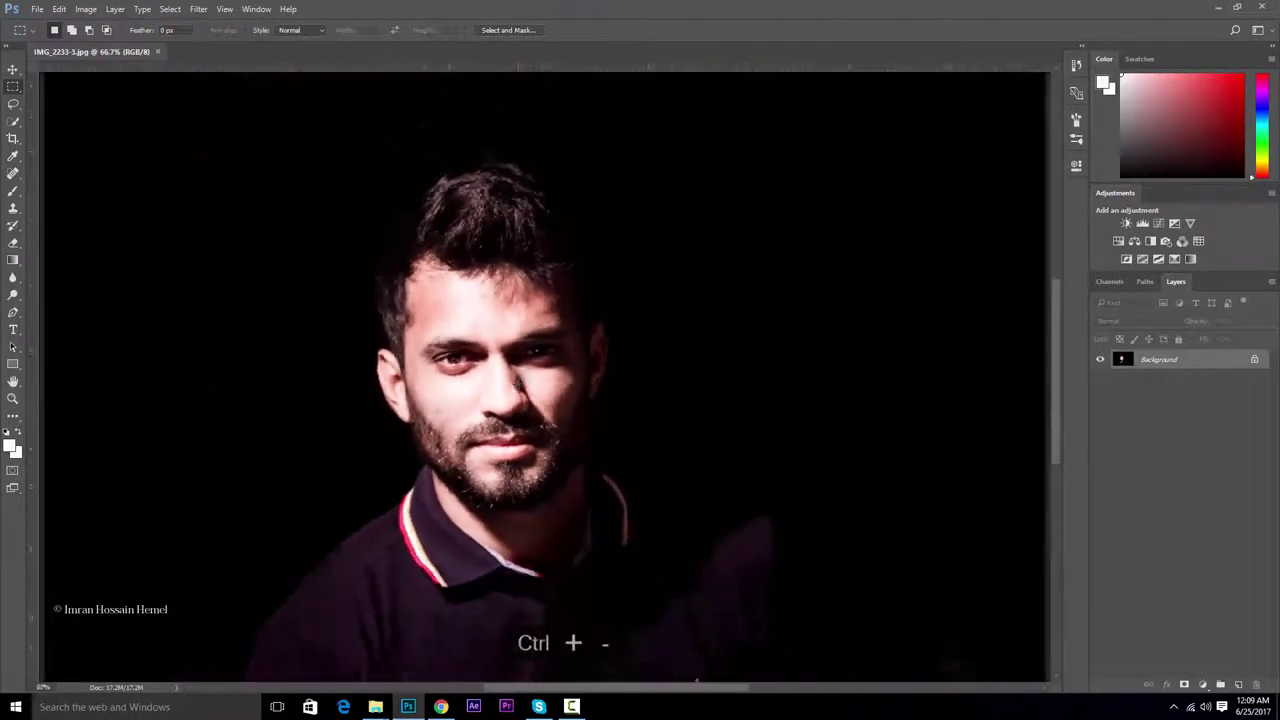
{"action": "key", "text": "ctrl+minus"}
{"action": "key", "text": "ctrl+minus"}
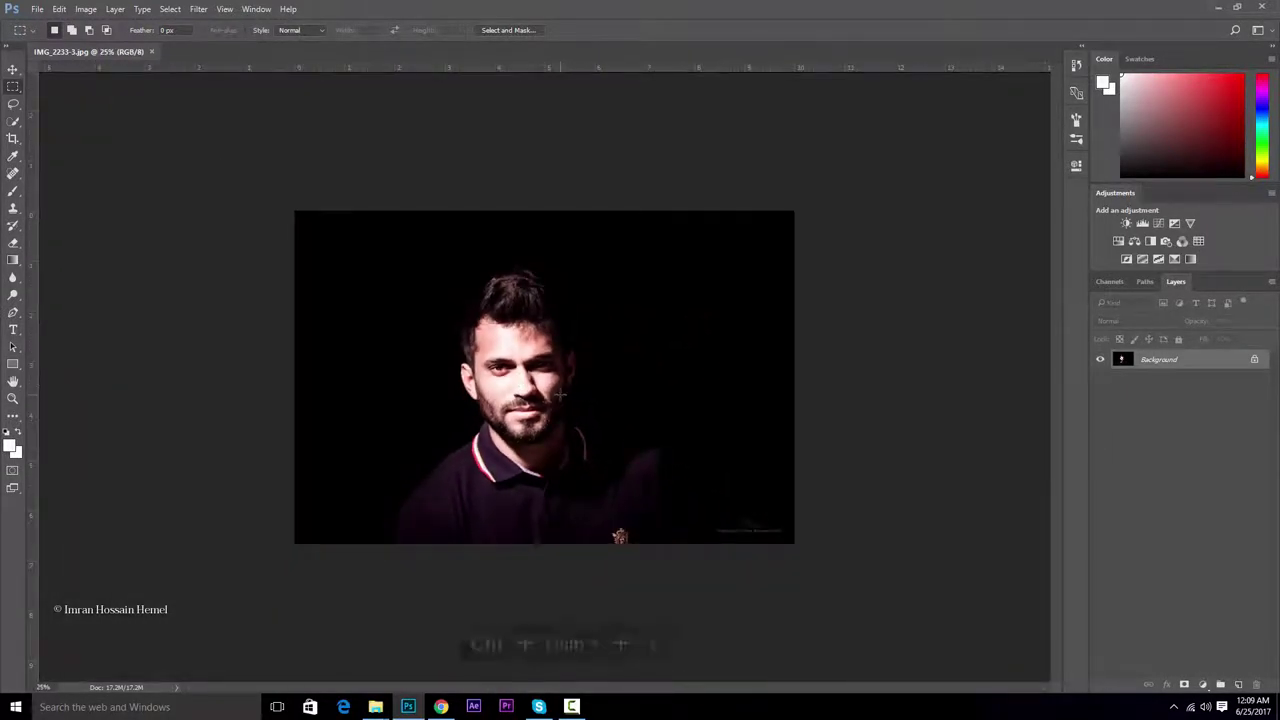
{"action": "key", "text": "ctrl+plus"}
{"action": "key", "text": "ctrl+plus"}
{"action": "key", "text": "ctrl+minus"}
{"action": "key", "text": "ctrl+minus"}
{"action": "key", "text": "ctrl+plus"}
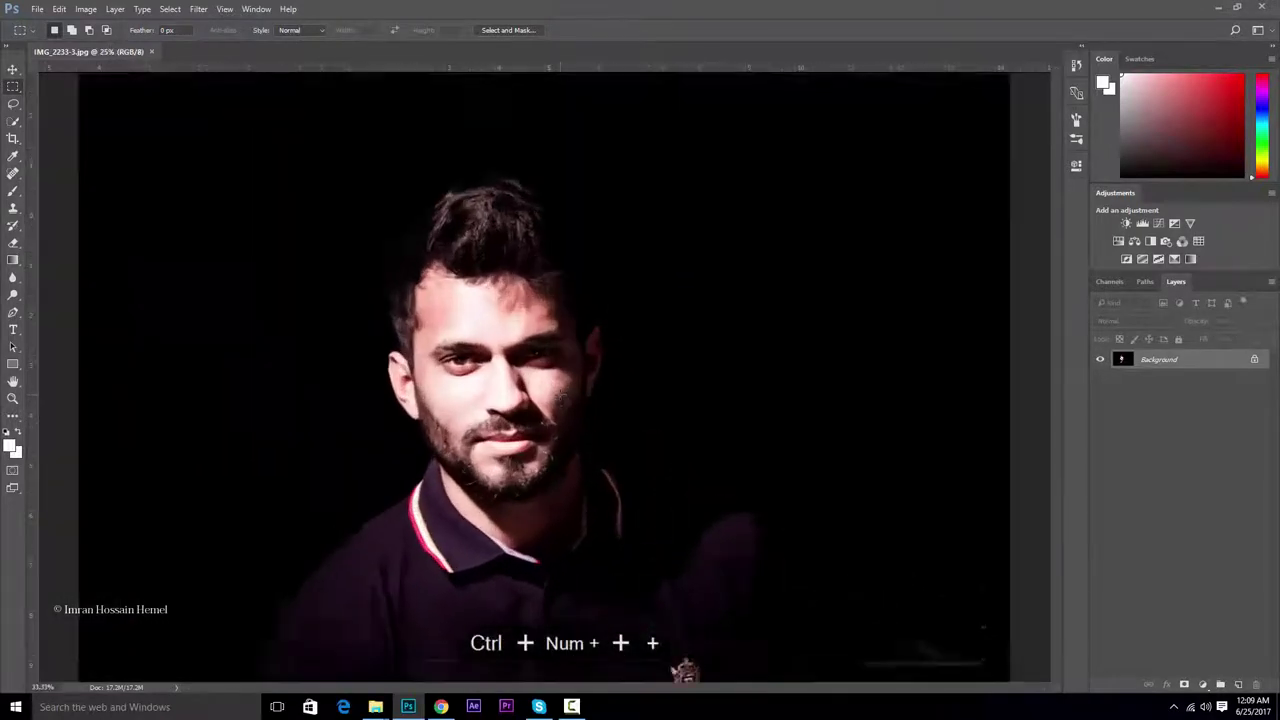
{"action": "key", "text": "ctrl+plus"}
{"action": "key", "text": "ctrl+plus"}
{"action": "key", "text": "ctrl+minus"}
{"action": "key", "text": "ctrl+minus"}
{"action": "key", "text": "ctrl+minus"}
{"action": "key", "text": "ctrl+minus"}
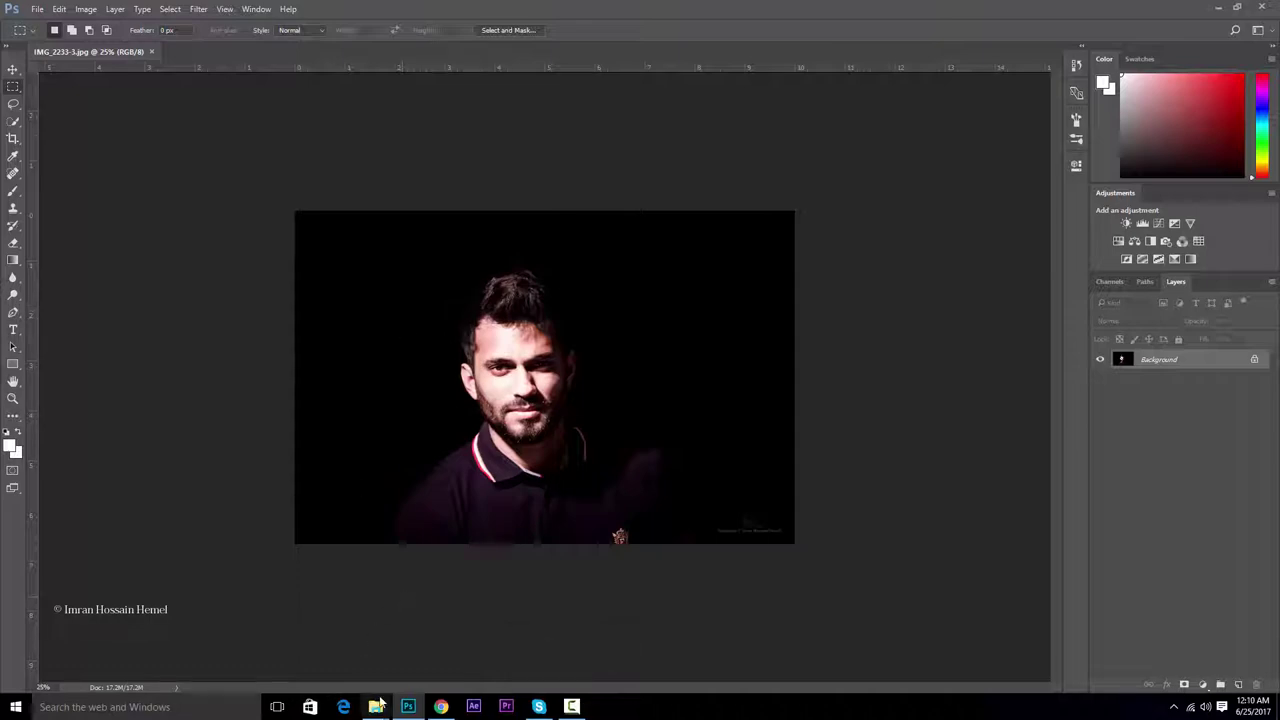
- Bring up the Post folder and drag all eleven thumbnails onto Photoshop's taskbar icon
{"action": "mouse_move", "coordinate": [380, 705]}
{"action": "left_click", "coordinate": [488, 655]}
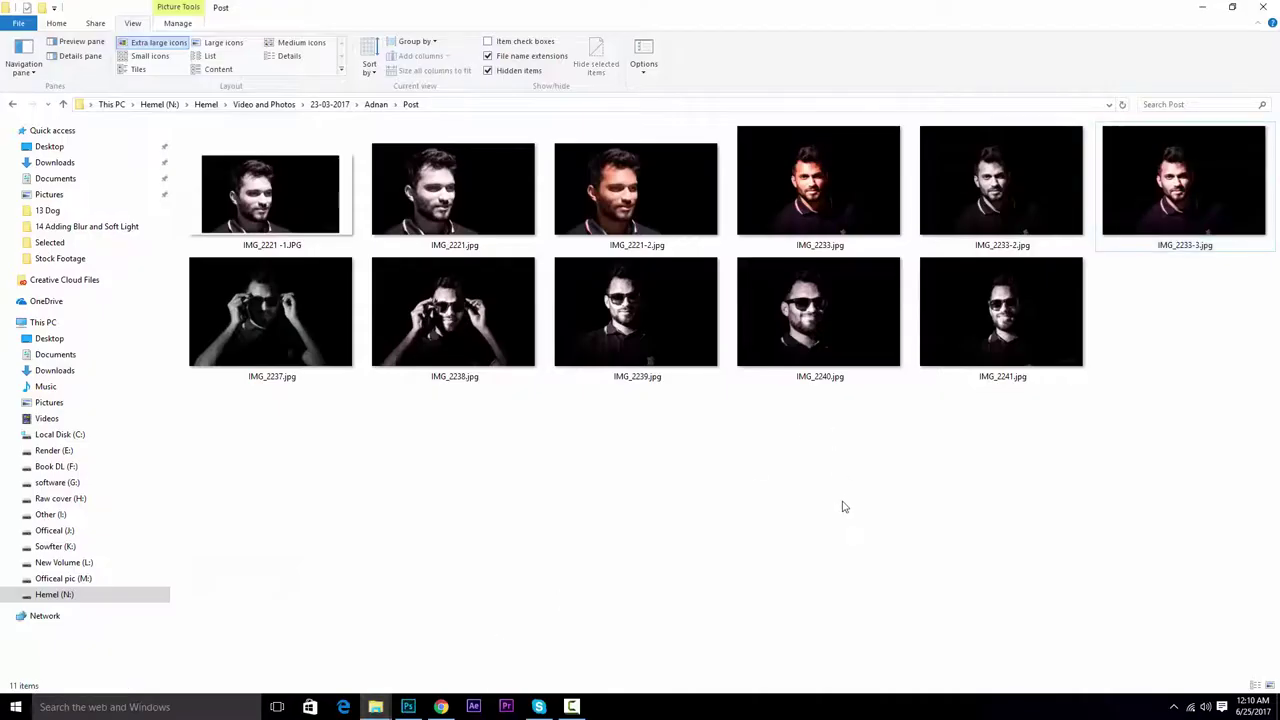
{"action": "left_click_drag", "start_coordinate": [1183, 503], "coordinate": [1011, 511]}
{"action": "key", "text": "alt+Left"}
{"action": "key", "text": "alt+Right"}
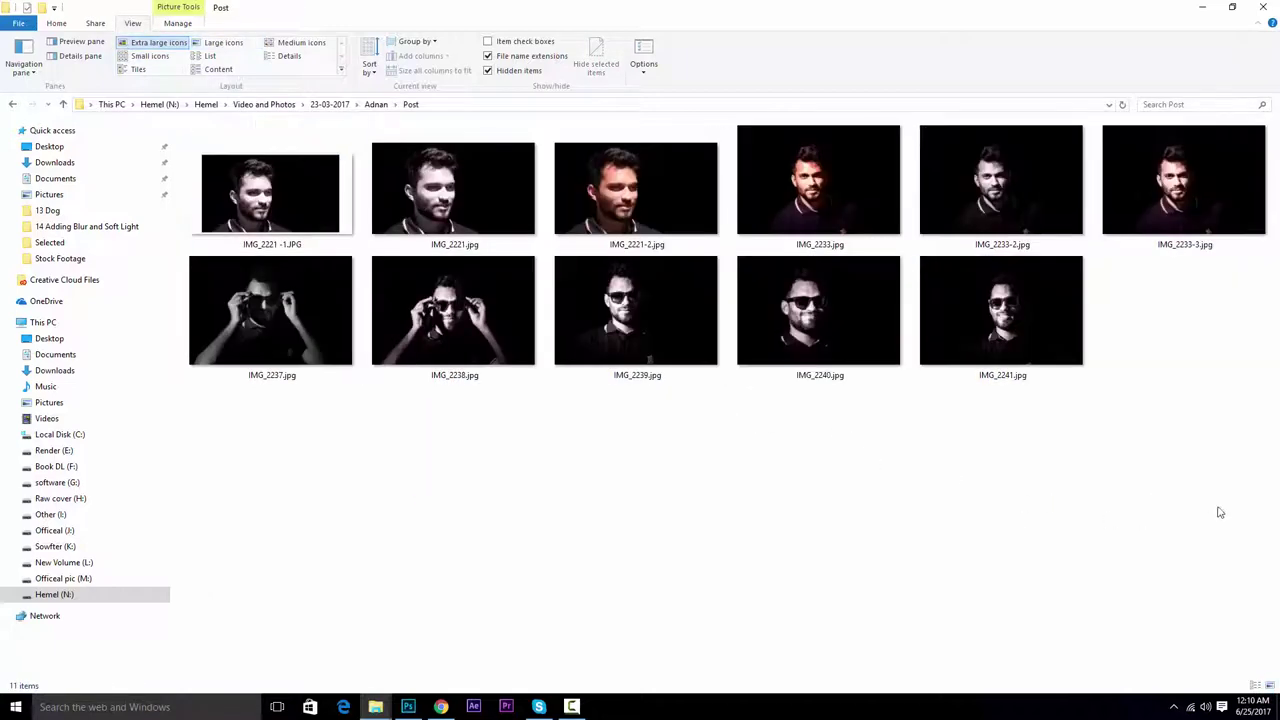
{"action": "left_click_drag", "start_coordinate": [1220, 493], "coordinate": [112, 143]}
{"action": "left_click_drag", "start_coordinate": [951, 323], "coordinate": [474, 570]}
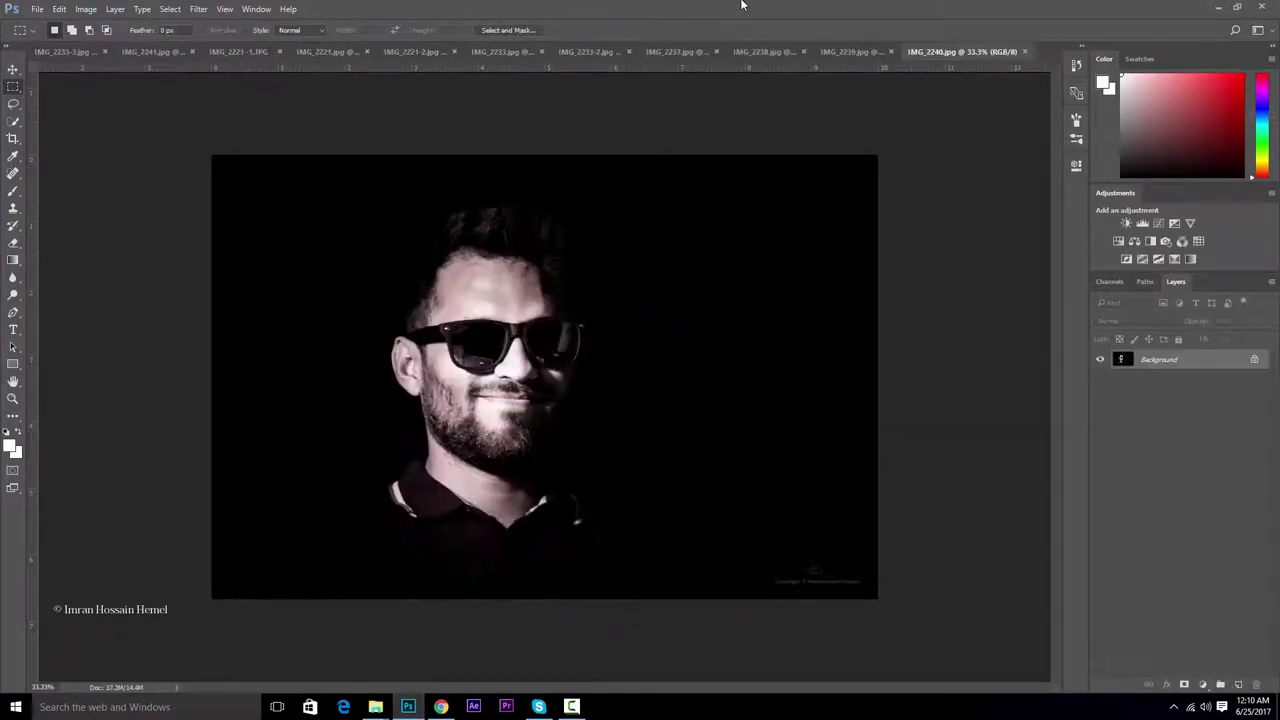
- Browse the new portrait tabs through IMG_2233, then close IMG_2233-2
{"action": "left_click", "coordinate": [85, 51]}
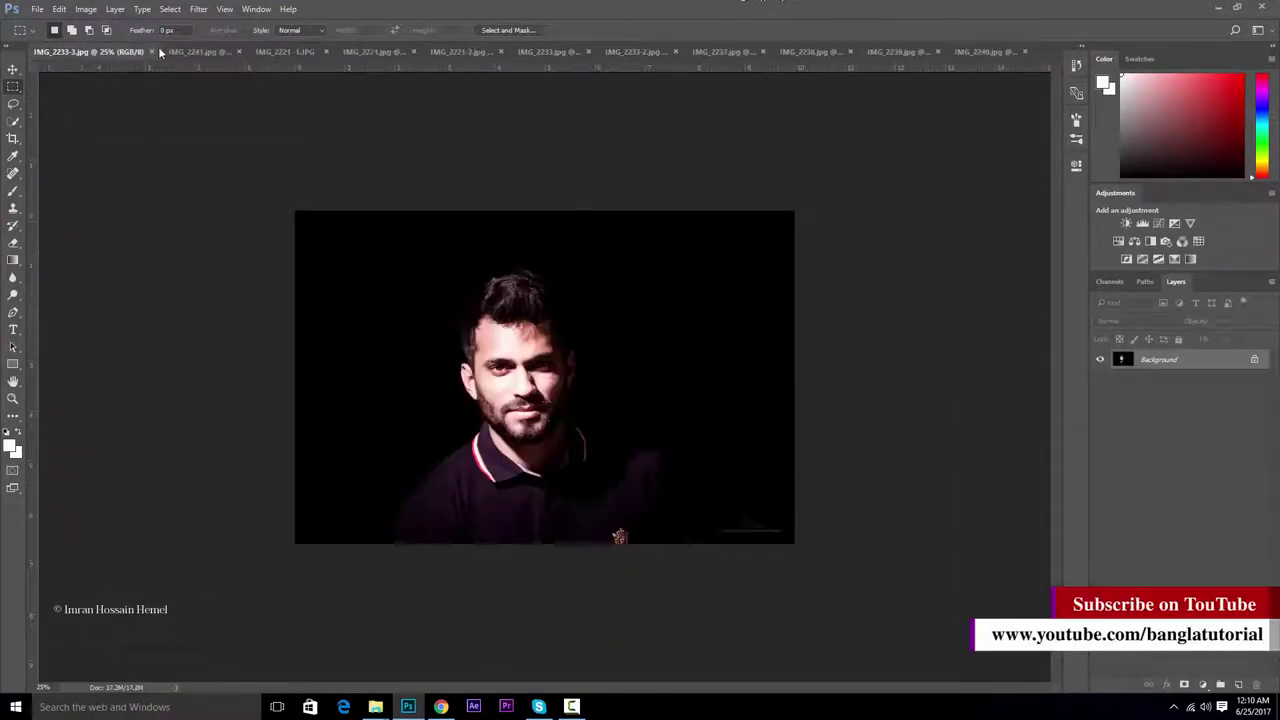
{"action": "left_click", "coordinate": [213, 51]}
{"action": "left_click", "coordinate": [300, 51]}
{"action": "left_click", "coordinate": [420, 51]}
{"action": "left_click", "coordinate": [530, 51]}
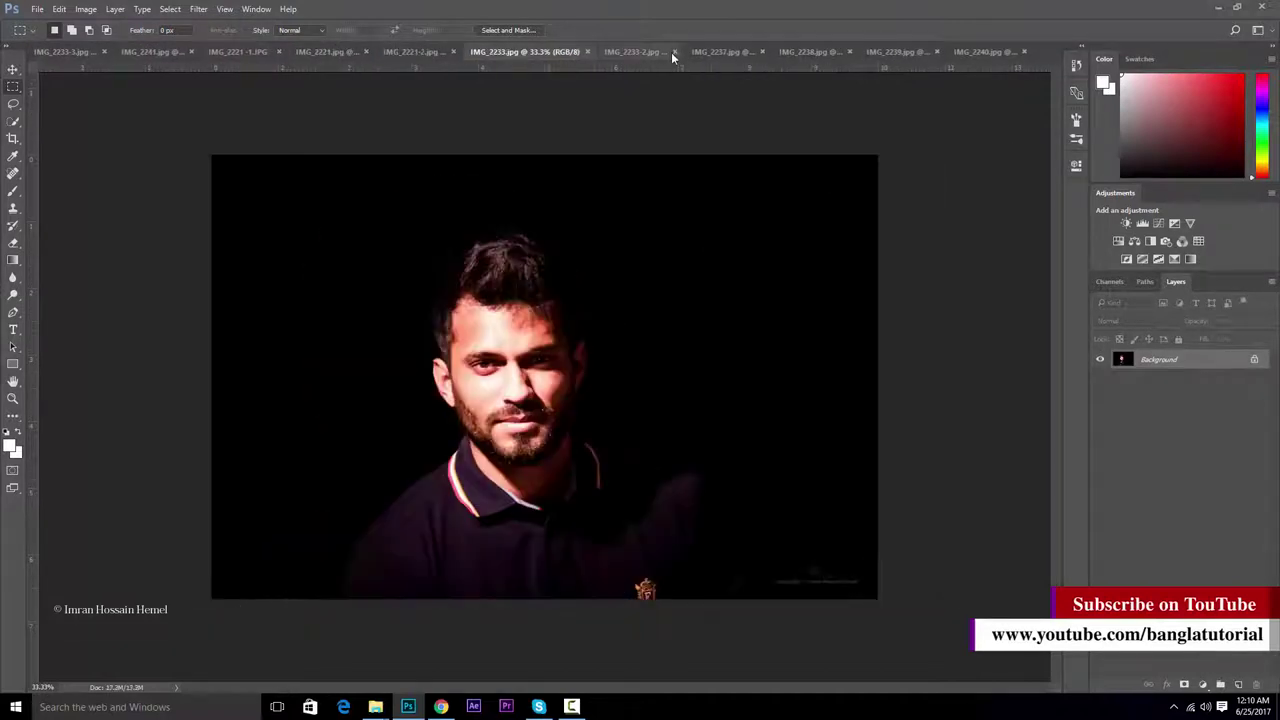
{"action": "left_click", "coordinate": [674, 51]}
- View IMG_2238, IMG_2239 and IMG_2240, then return to IMG_2233-3
{"action": "left_click", "coordinate": [795, 52]}
{"action": "left_click", "coordinate": [893, 50]}
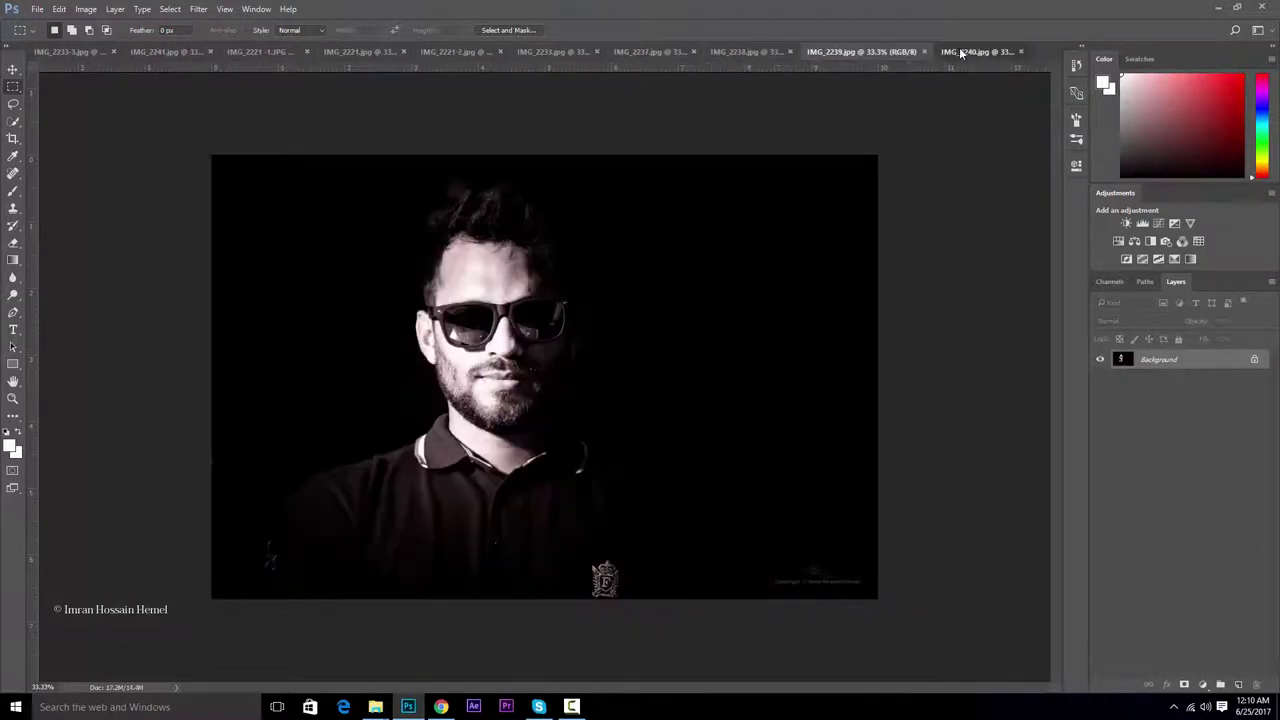
{"action": "left_click", "coordinate": [959, 51]}
{"action": "left_click", "coordinate": [78, 51]}
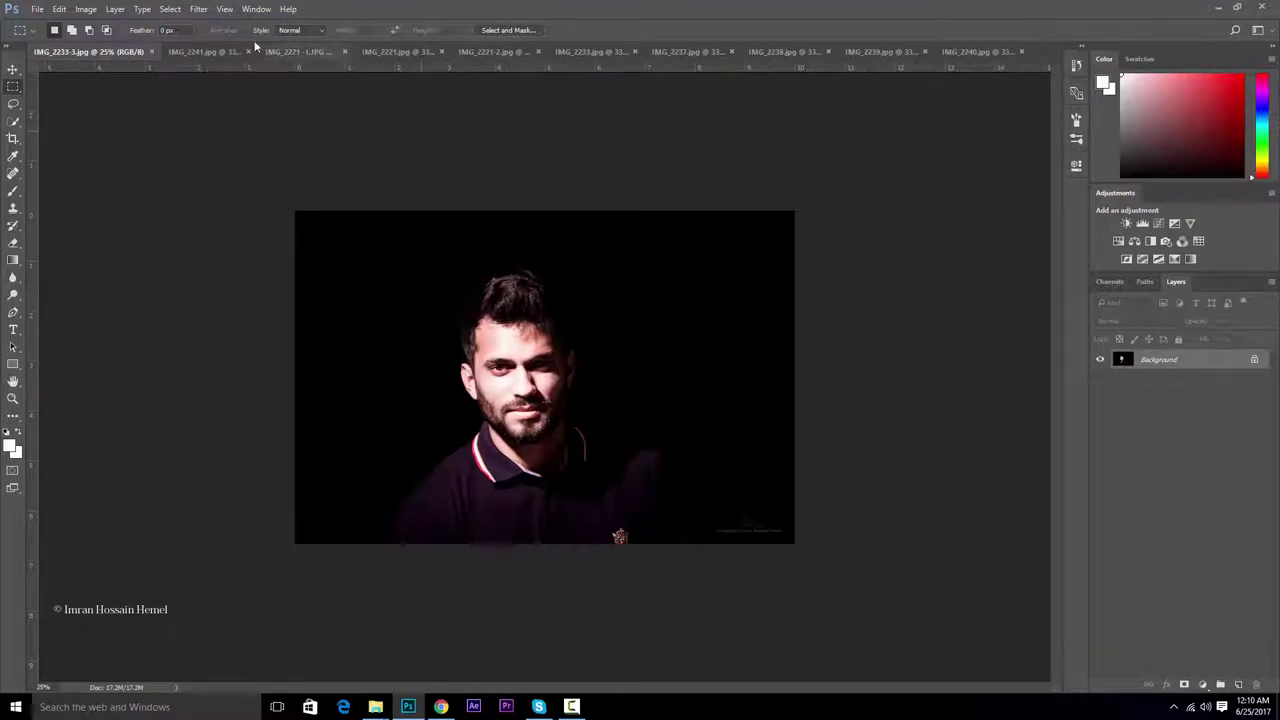
{"action": "left_click", "coordinate": [224, 9]}
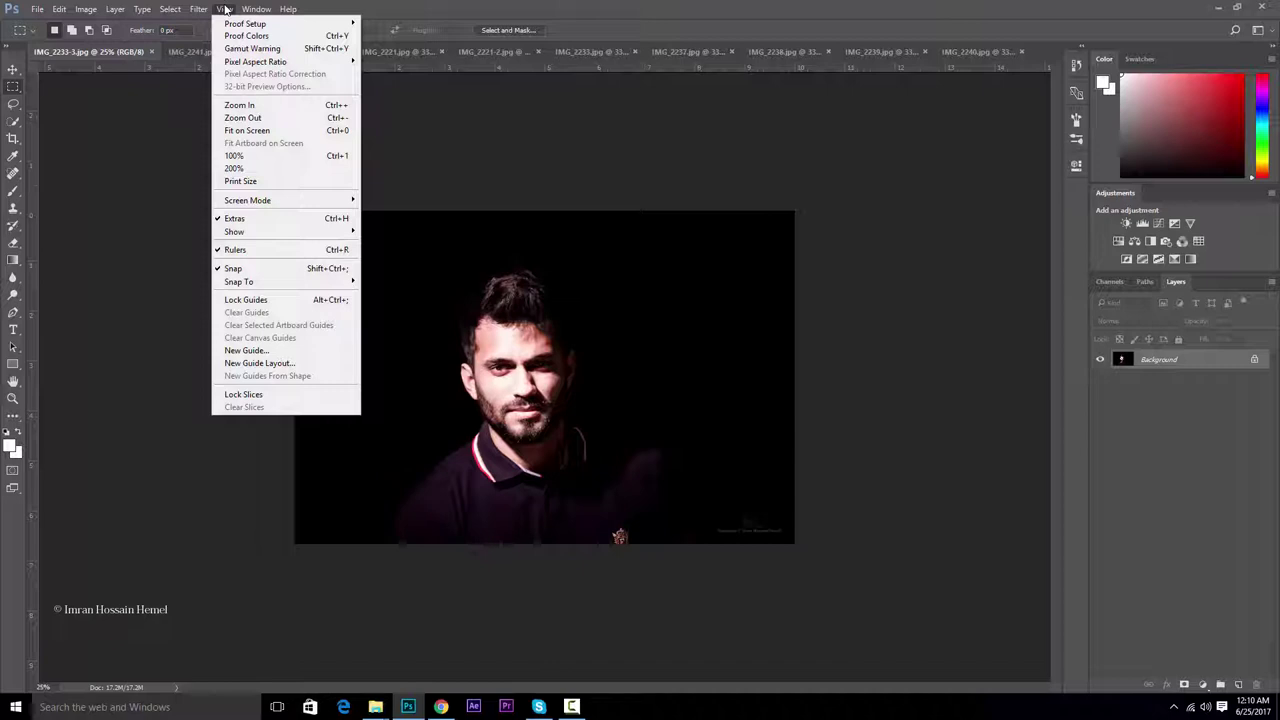
- Choose Window > Arrange > 6-up to tile six portraits side by side
{"action": "mouse_move", "coordinate": [258, 9]}
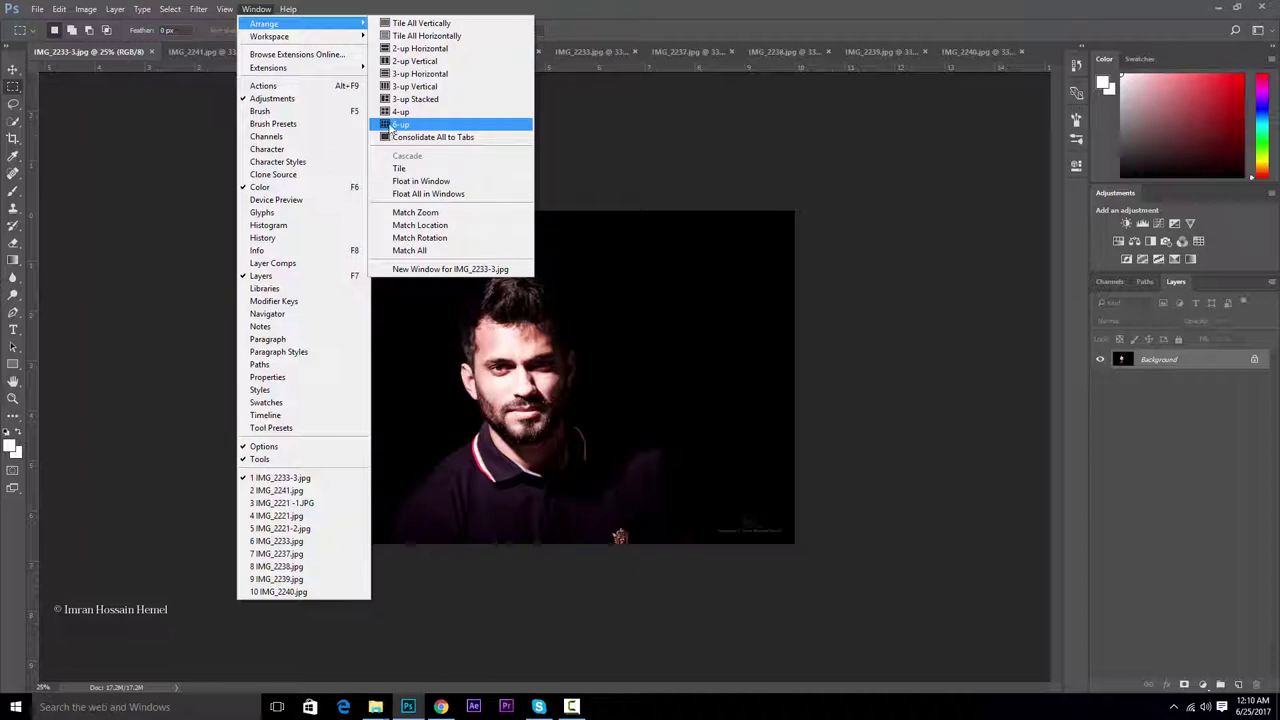
{"action": "left_click", "coordinate": [395, 124]}
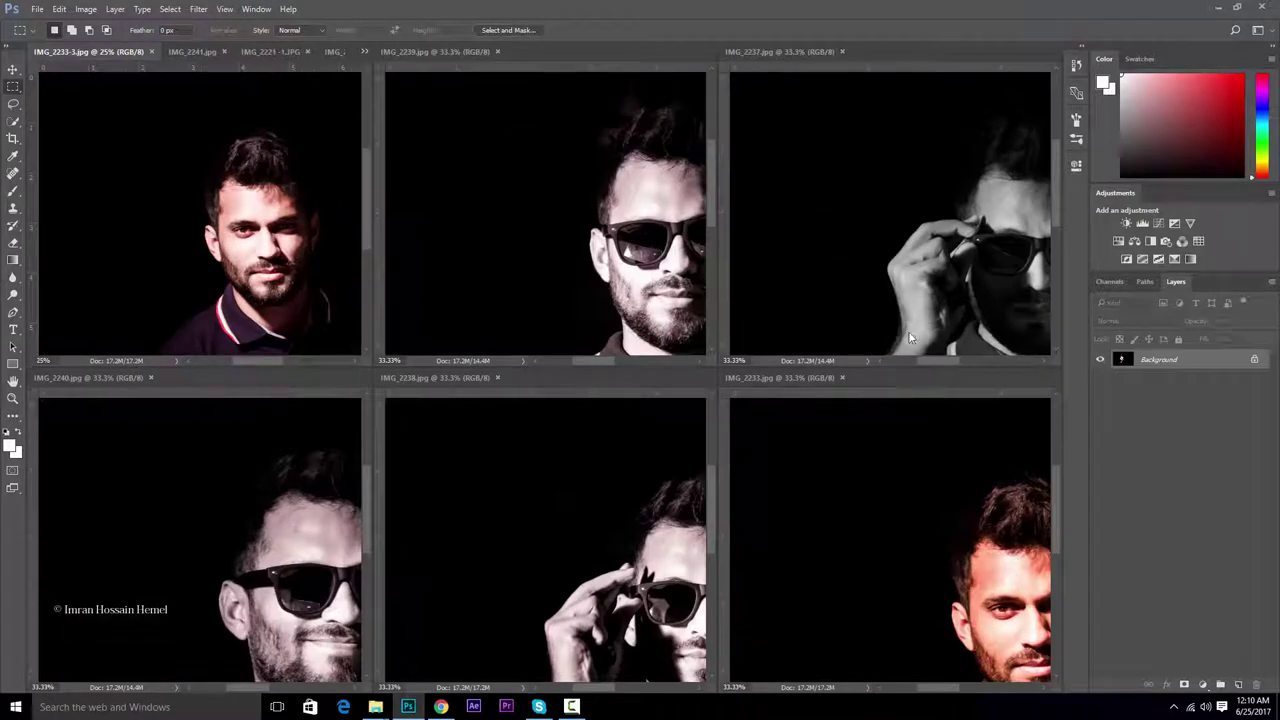
- Activate each of the six tiled portrait windows in turn, ending on IMG_2233-3
{"action": "left_click", "coordinate": [279, 468]}
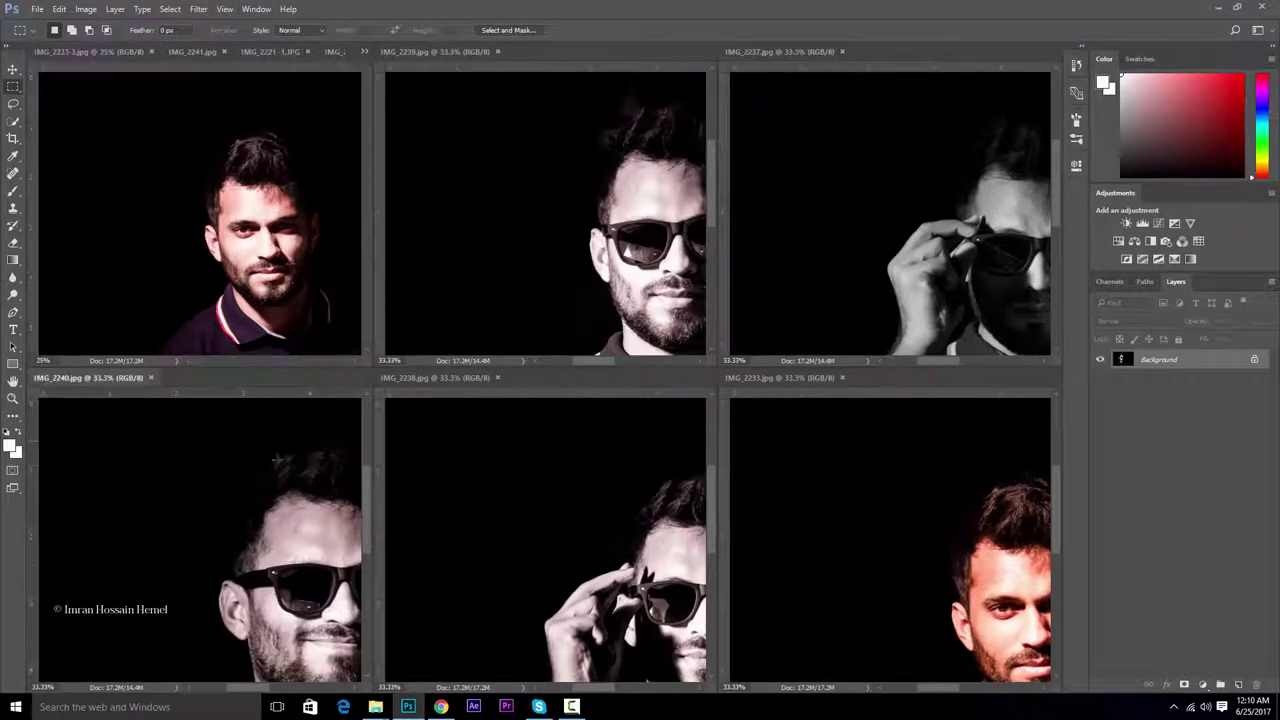
{"action": "left_click", "coordinate": [256, 220]}
{"action": "left_click", "coordinate": [560, 200]}
{"action": "left_click", "coordinate": [784, 200]}
{"action": "left_click", "coordinate": [956, 558]}
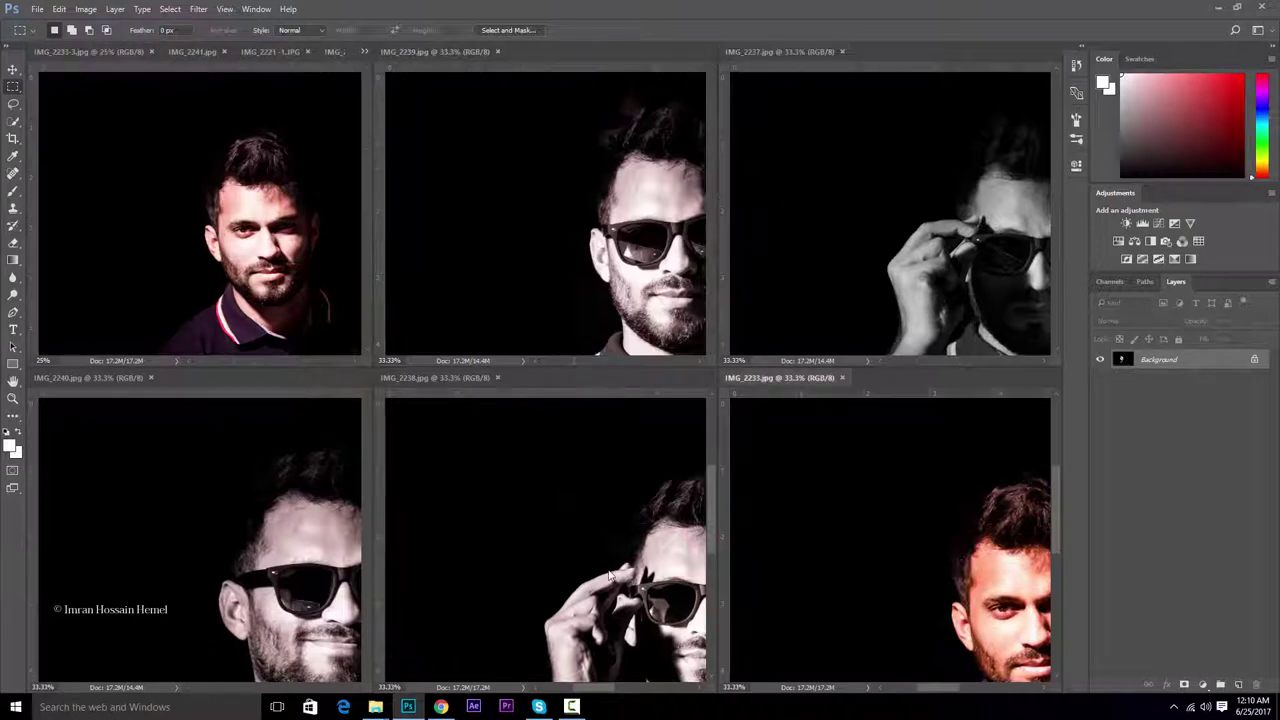
{"action": "left_click", "coordinate": [612, 577]}
{"action": "left_click", "coordinate": [366, 168]}
{"action": "left_click", "coordinate": [508, 198]}
{"action": "left_click", "coordinate": [883, 237]}
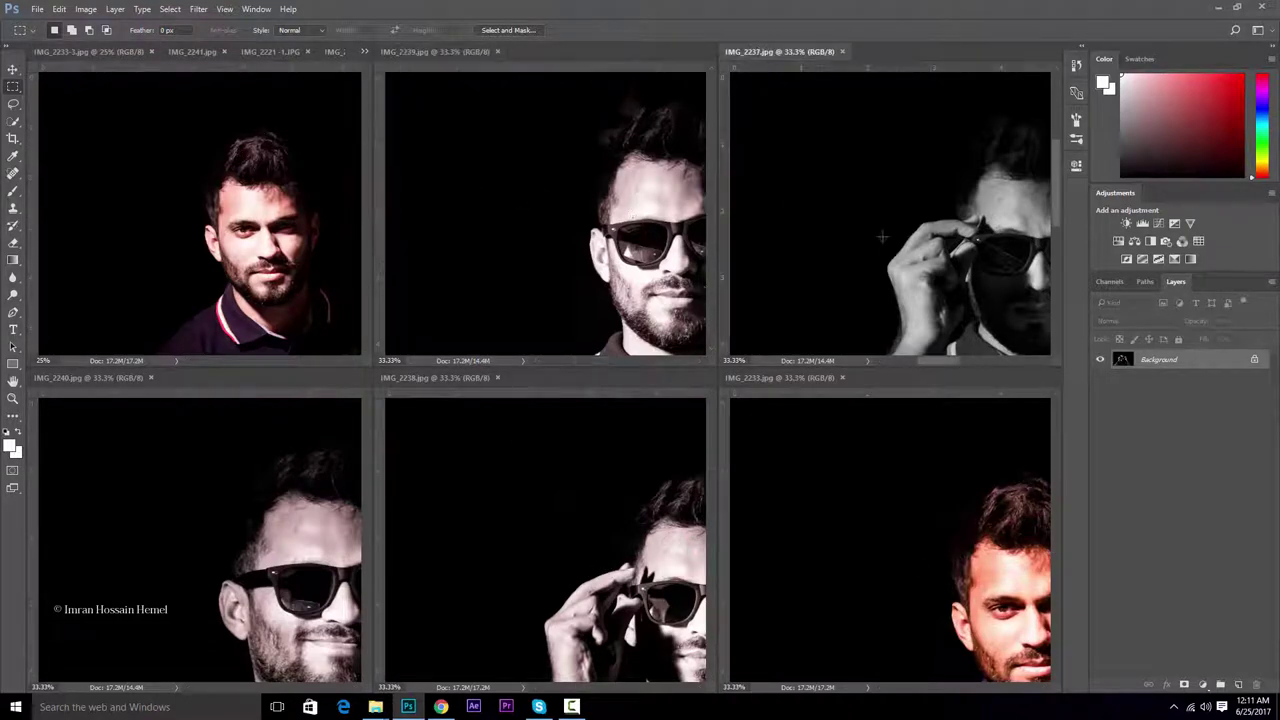
{"action": "left_click", "coordinate": [603, 231]}
{"action": "left_click", "coordinate": [250, 200]}
{"action": "left_click", "coordinate": [334, 227]}
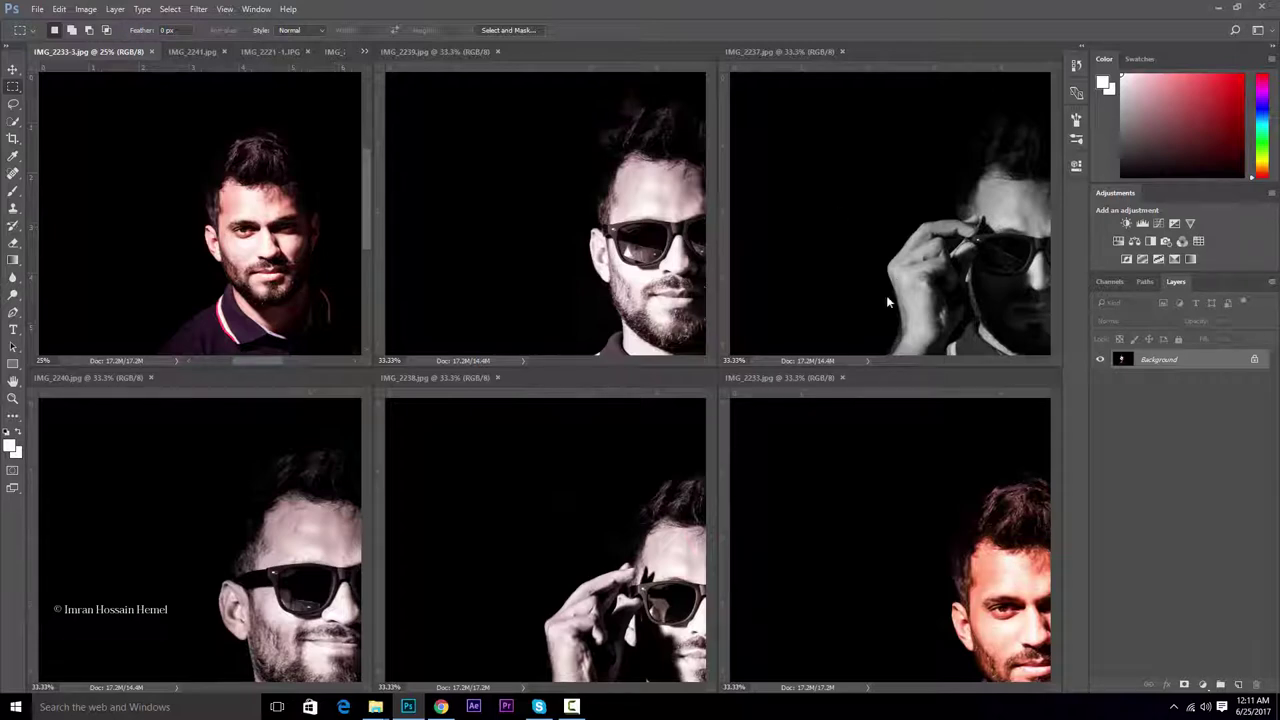
- Cycle the active window through IMG_2238, IMG_2237, IMG_2233, IMG_2240 and IMG_2239
{"action": "left_click", "coordinate": [480, 380]}
{"action": "left_click", "coordinate": [305, 243]}
{"action": "left_click", "coordinate": [801, 262]}
{"action": "left_click", "coordinate": [897, 554]}
{"action": "left_click", "coordinate": [318, 535]}
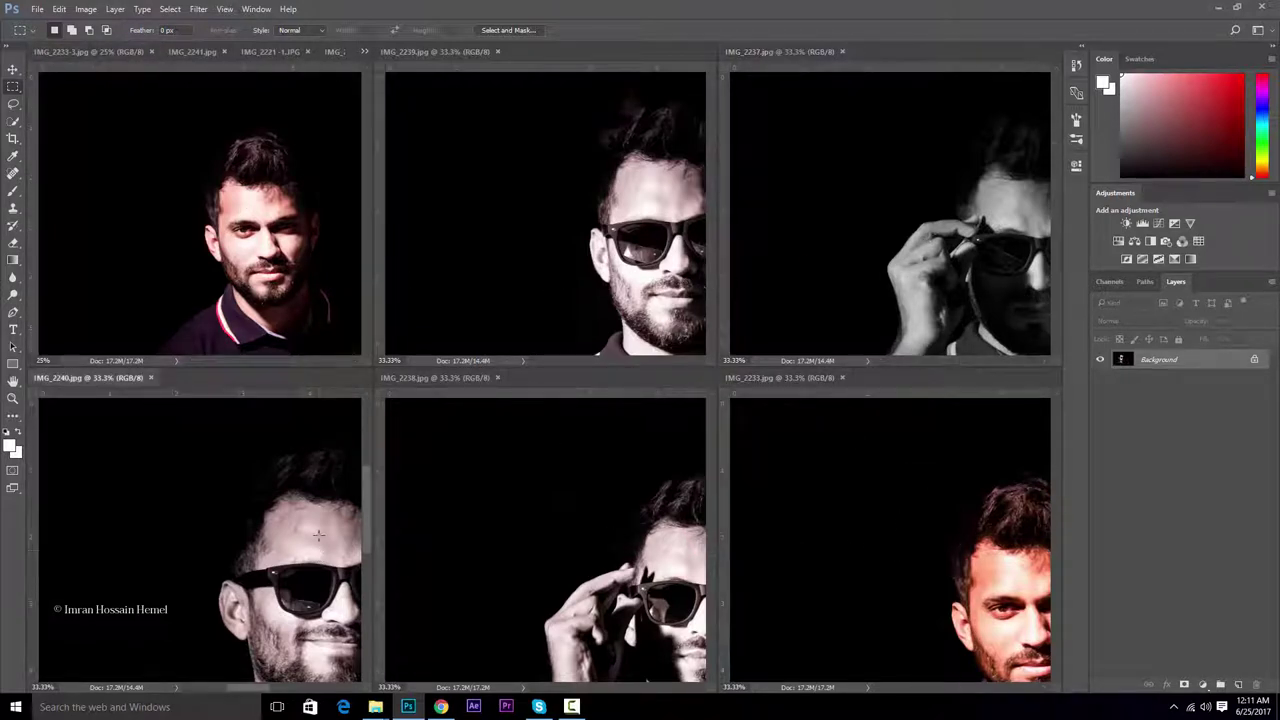
{"action": "left_click", "coordinate": [596, 247]}
{"action": "left_click", "coordinate": [955, 260]}
{"action": "left_click", "coordinate": [940, 480]}
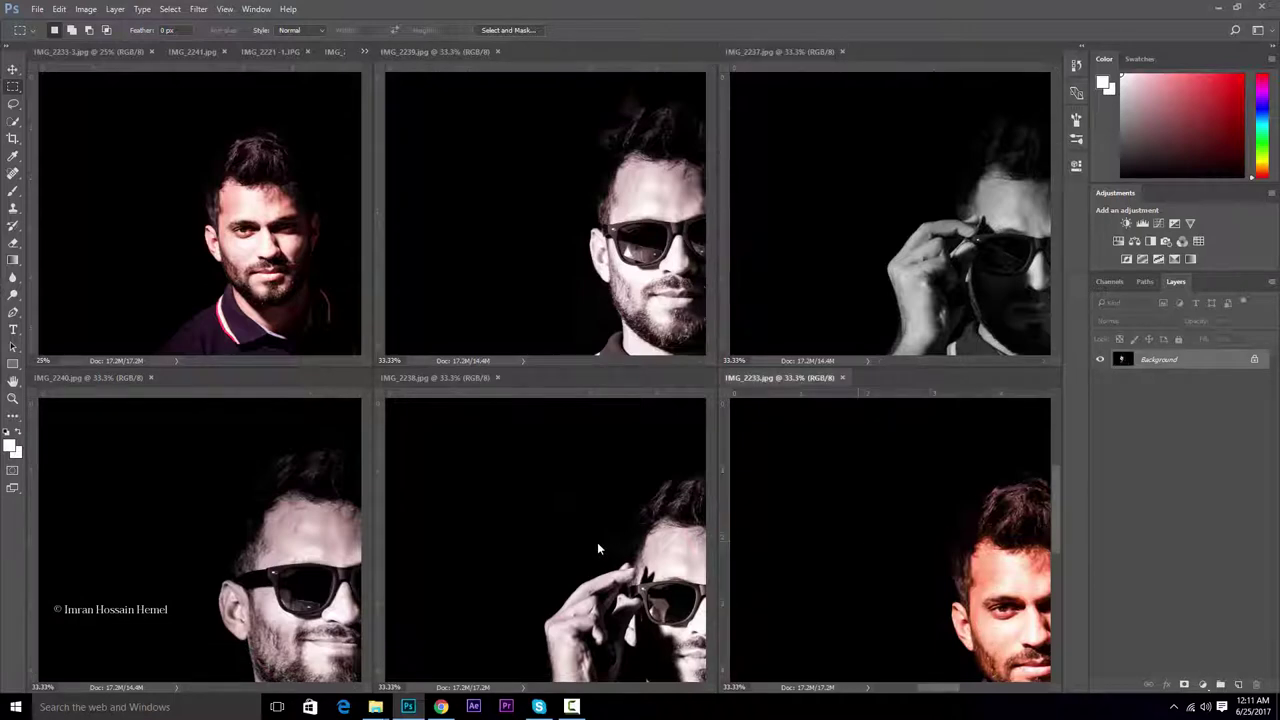
{"action": "left_click", "coordinate": [597, 542]}
{"action": "left_click", "coordinate": [250, 545]}
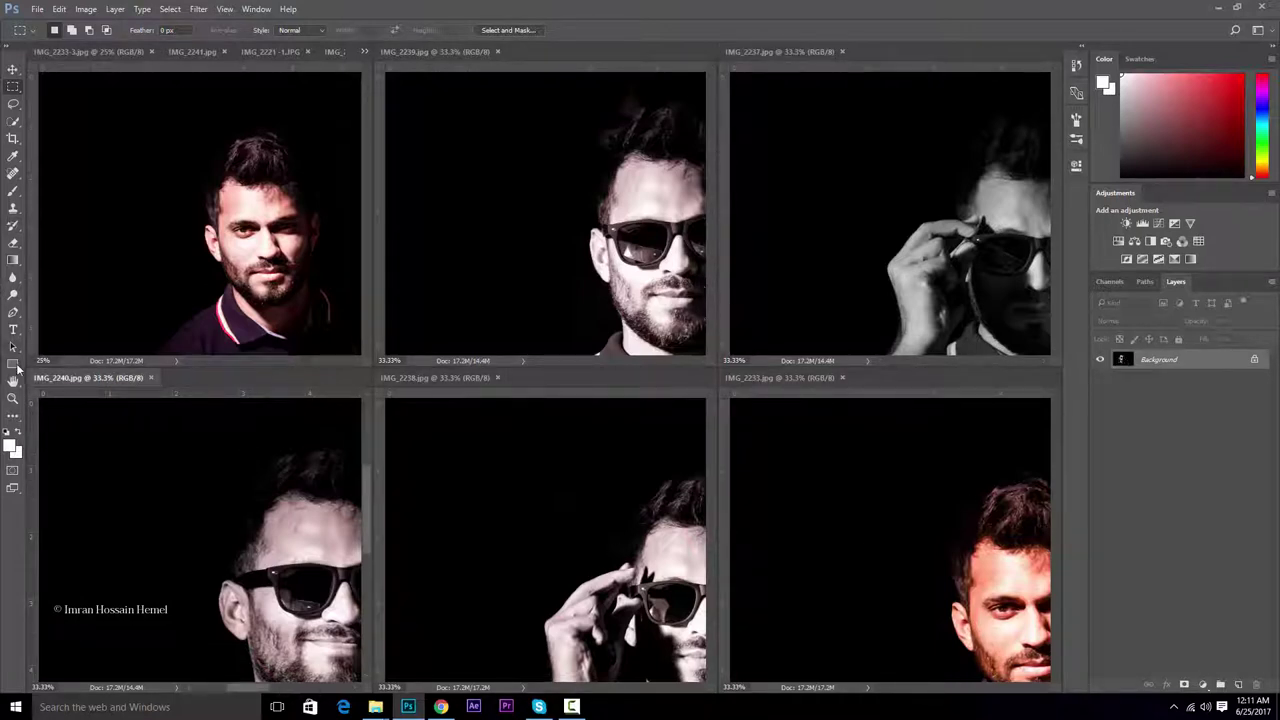
- Shift the IMG_2233-3, IMG_2239 and IMG_2237 views so each face is centred
{"action": "left_click", "coordinate": [191, 261]}
{"action": "left_click_drag", "start_coordinate": [269, 366], "coordinate": [285, 361]}
{"action": "left_click_drag", "start_coordinate": [366, 179], "coordinate": [366, 209]}
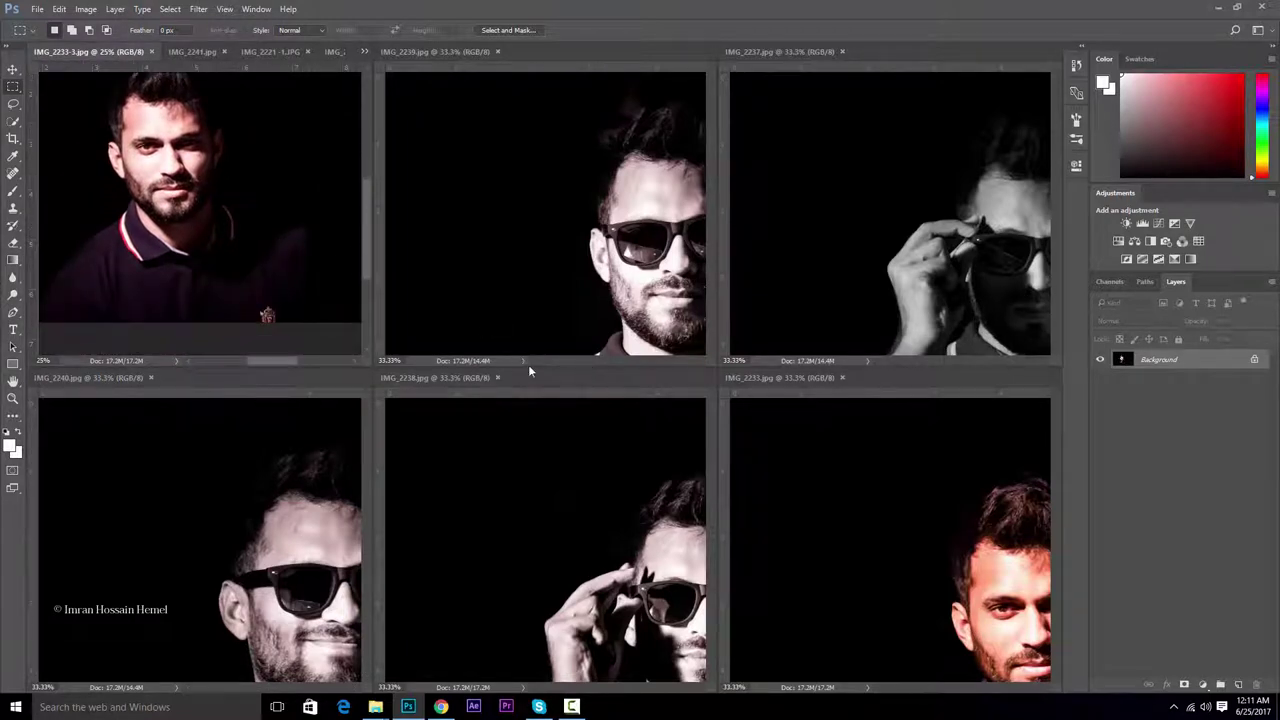
{"action": "left_click", "coordinate": [633, 217]}
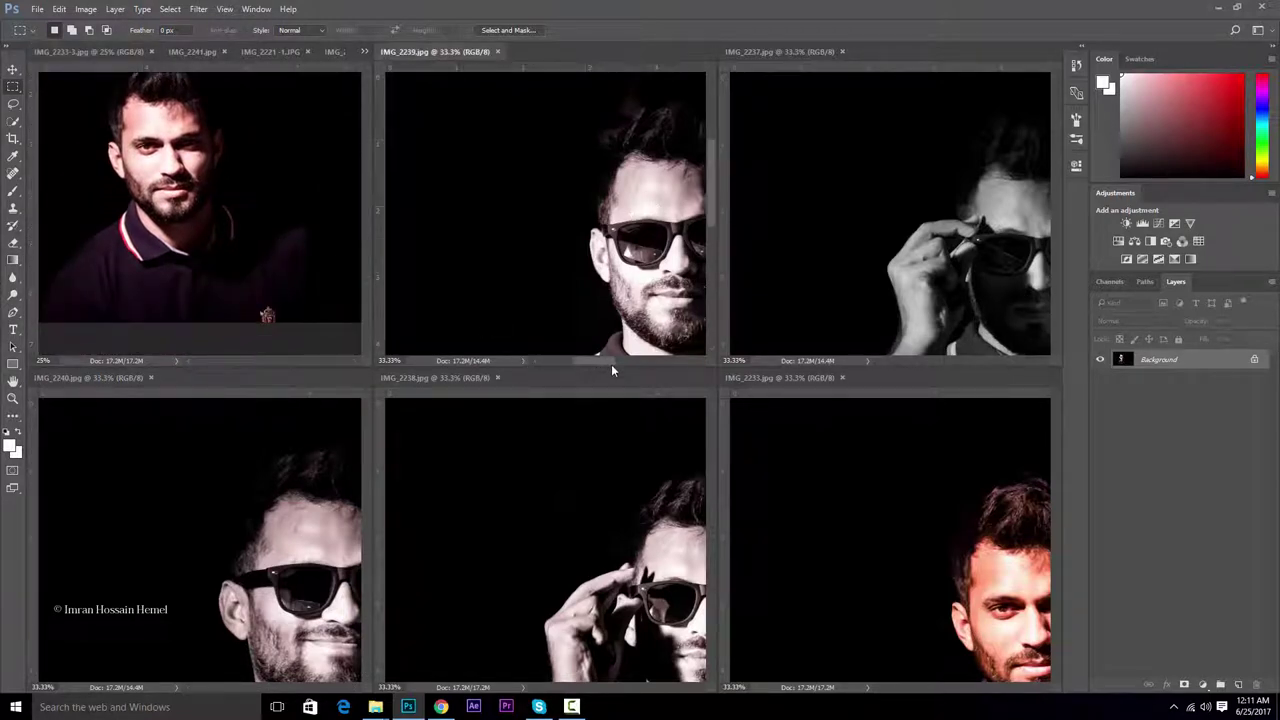
{"action": "left_click_drag", "start_coordinate": [612, 362], "coordinate": [635, 362]}
{"action": "left_click_drag", "start_coordinate": [707, 181], "coordinate": [709, 211]}
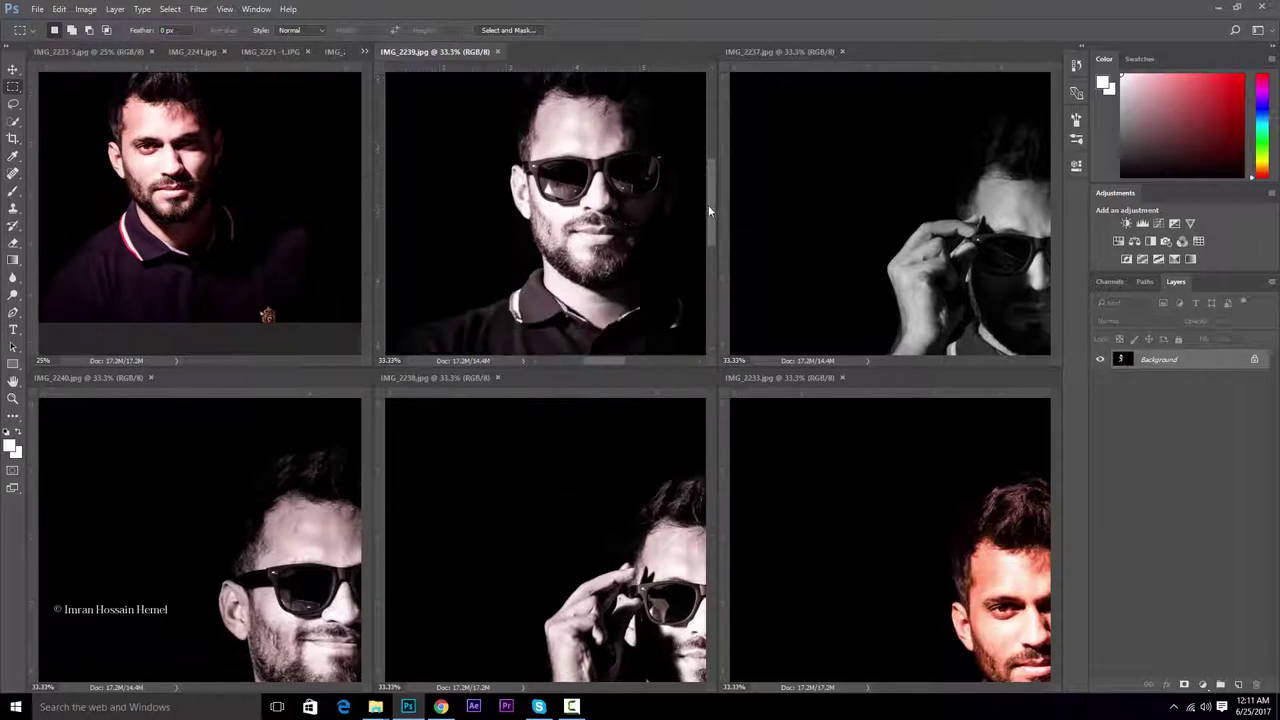
{"action": "left_click", "coordinate": [891, 361]}
{"action": "left_click_drag", "start_coordinate": [939, 361], "coordinate": [949, 360]}
{"action": "left_click_drag", "start_coordinate": [1055, 190], "coordinate": [1052, 228]}
{"action": "scroll", "coordinate": [1004, 320], "scroll_direction": "up", "scroll_amount": 3}
- Recentre the IMG_2233, IMG_2238 and IMG_2240 views on their faces
{"action": "left_click", "coordinate": [993, 592]}
{"action": "left_click_drag", "start_coordinate": [926, 688], "coordinate": [944, 688]}
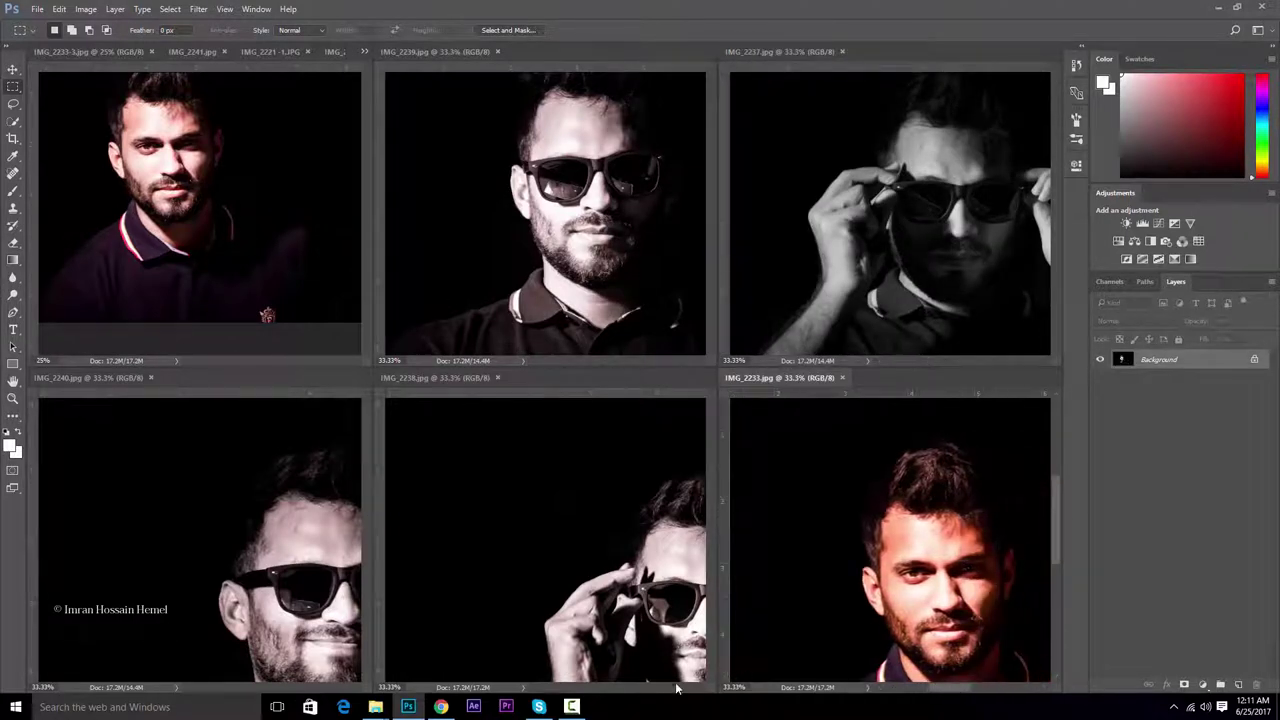
{"action": "left_click", "coordinate": [584, 690]}
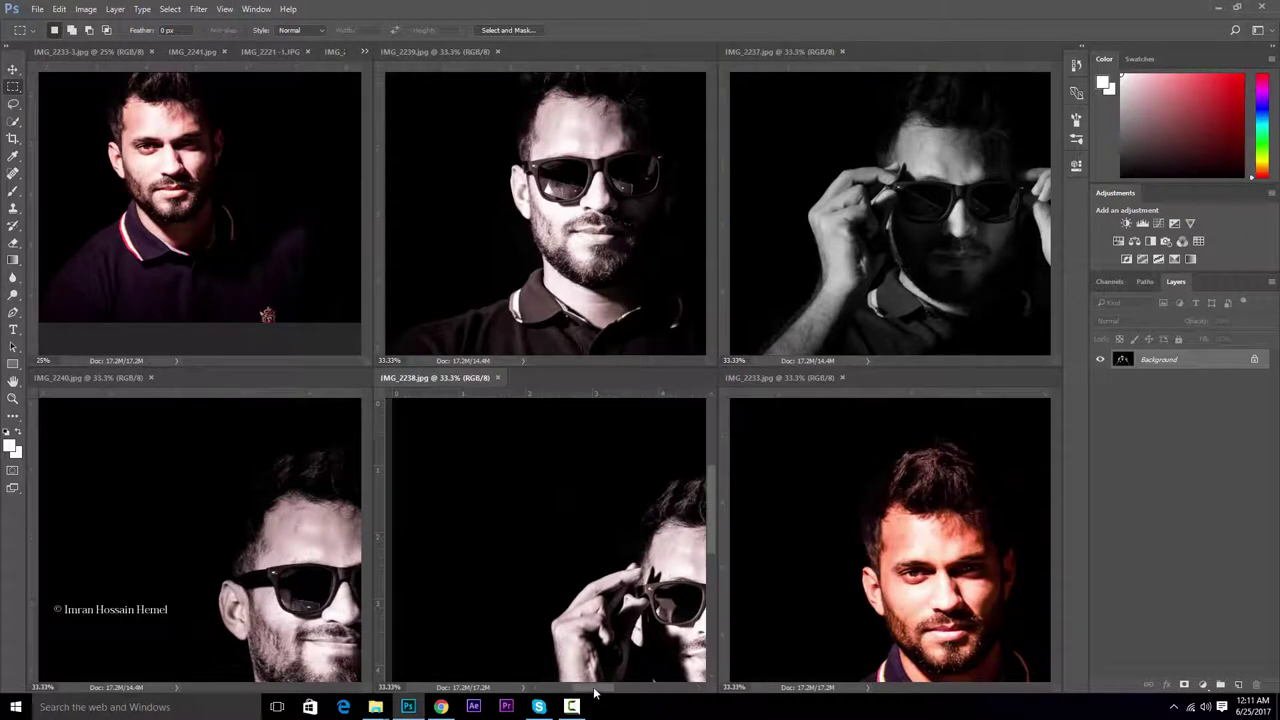
{"action": "left_click_drag", "start_coordinate": [594, 690], "coordinate": [615, 688]}
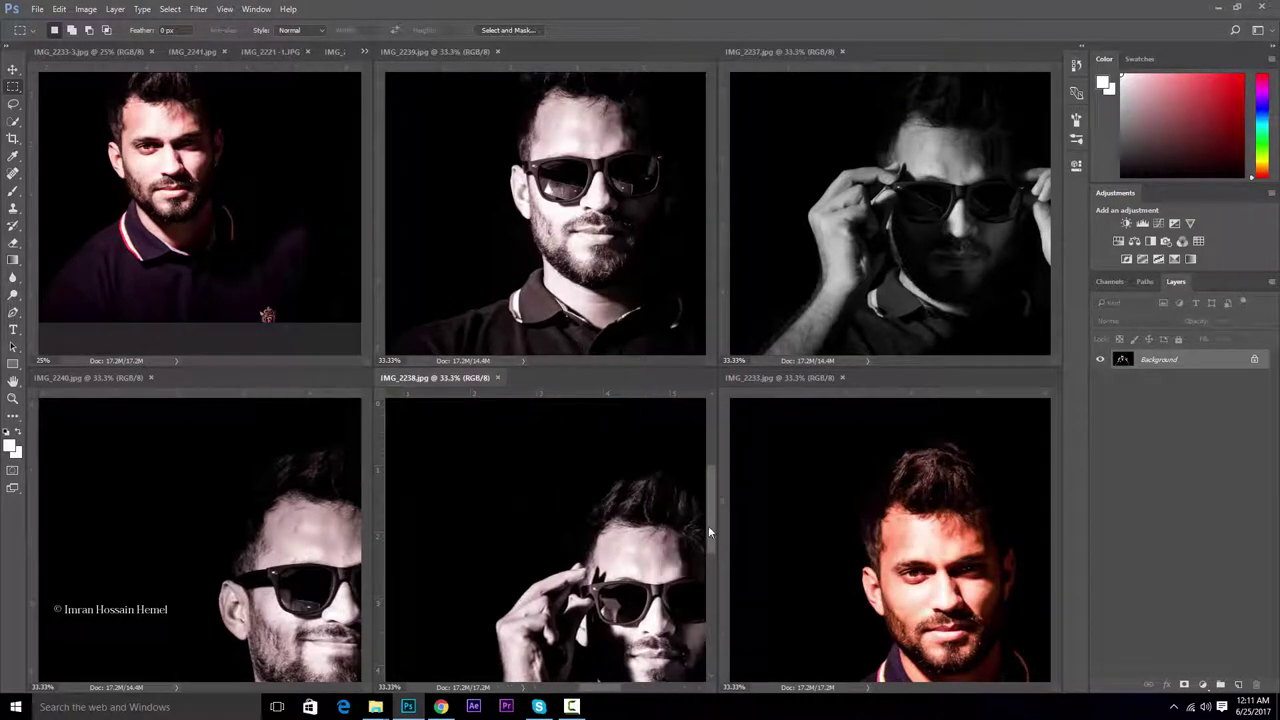
{"action": "left_click_drag", "start_coordinate": [708, 532], "coordinate": [706, 548]}
{"action": "left_click_drag", "start_coordinate": [615, 690], "coordinate": [625, 690]}
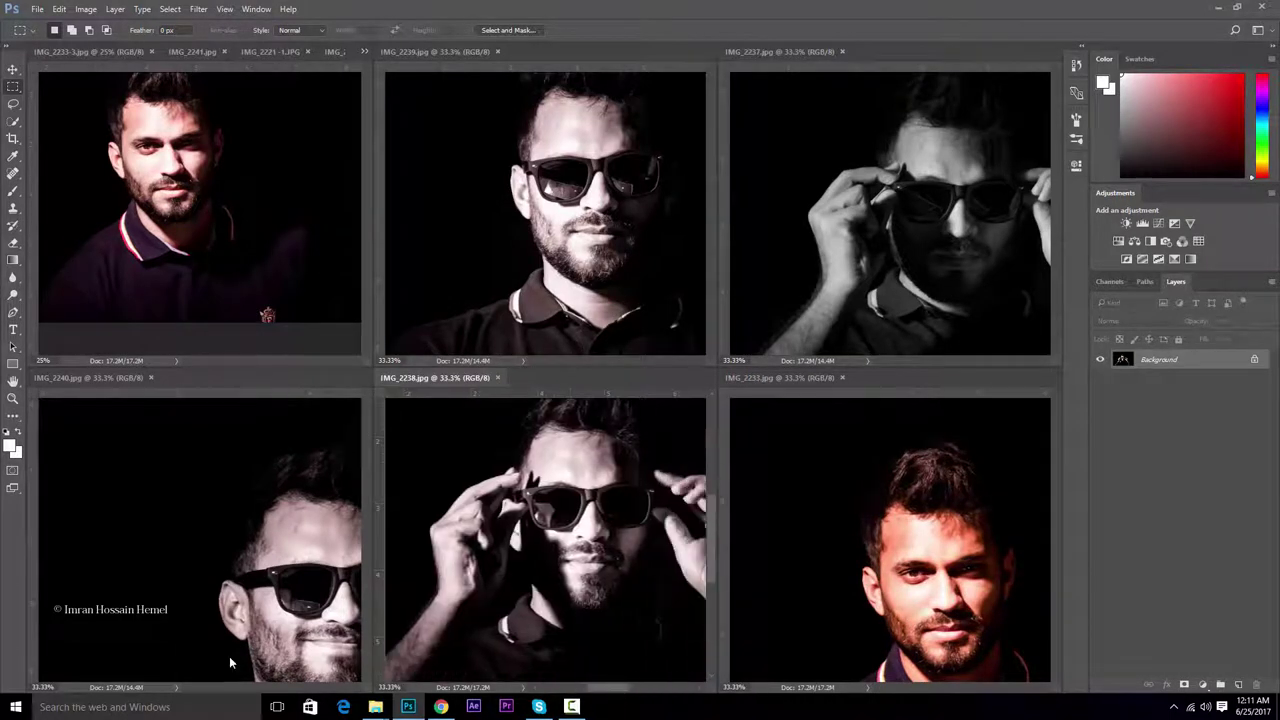
{"action": "left_click", "coordinate": [265, 690]}
{"action": "left_click_drag", "start_coordinate": [265, 690], "coordinate": [290, 690]}
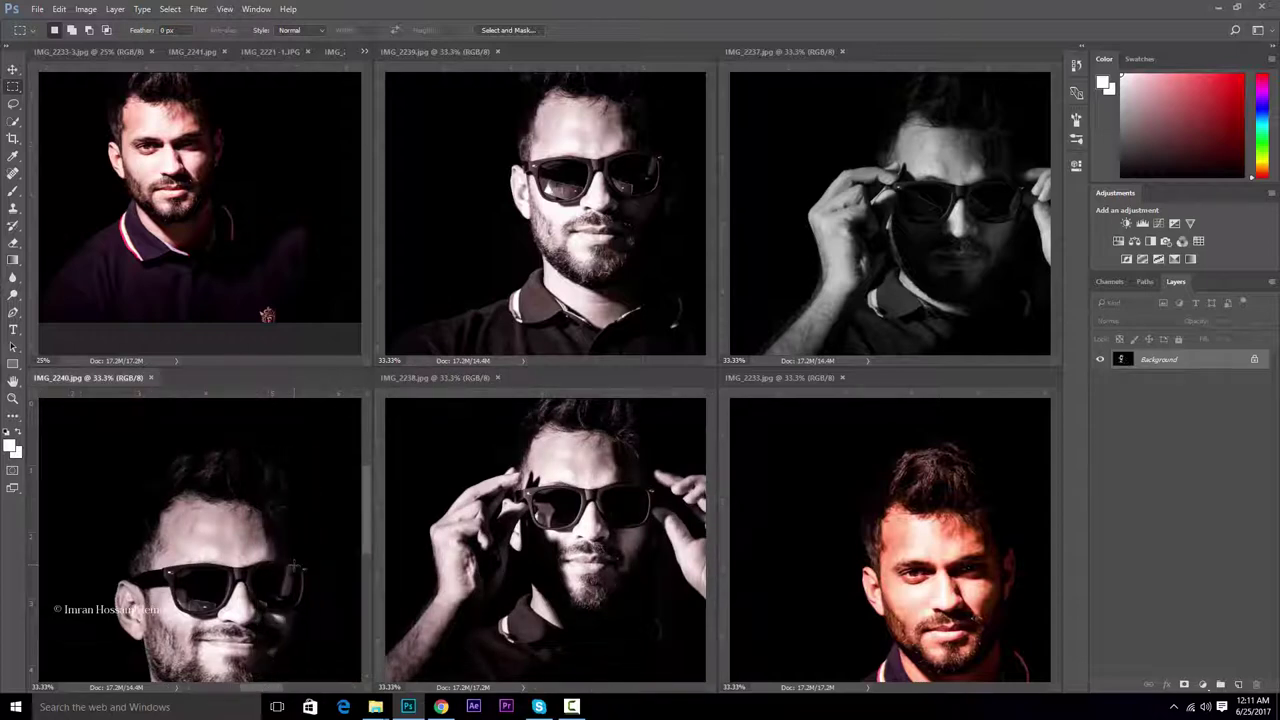
{"action": "scroll", "coordinate": [290, 565], "scroll_direction": "down", "scroll_amount": 1}
- Zoom IMG_2240 in and out, ending at 12.5%
{"action": "key", "text": "ctrl+minus"}
{"action": "key", "text": "ctrl+minus"}
{"action": "key", "text": "ctrl+minus"}
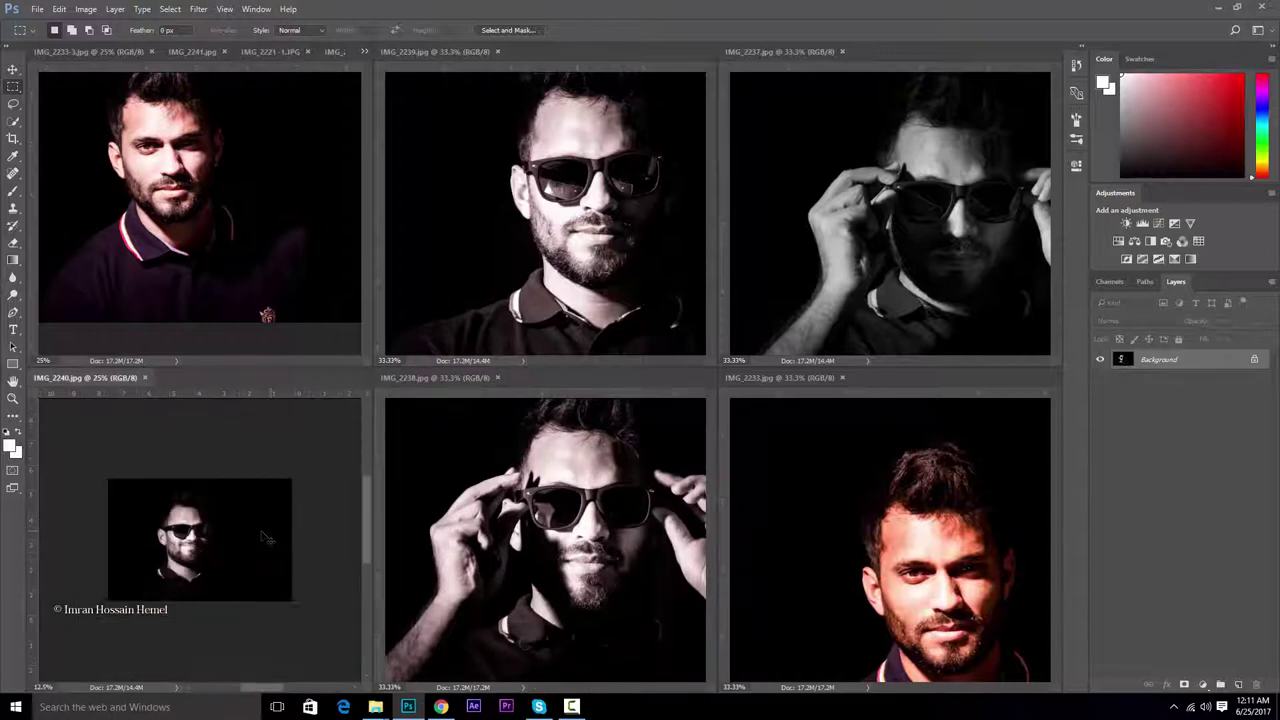
{"action": "key", "text": "ctrl+KP_Add"}
{"action": "key", "text": "ctrl+minus"}
{"action": "key", "text": "ctrl+minus"}
{"action": "key", "text": "ctrl+KP_Add"}
{"action": "key", "text": "ctrl+KP_Add"}
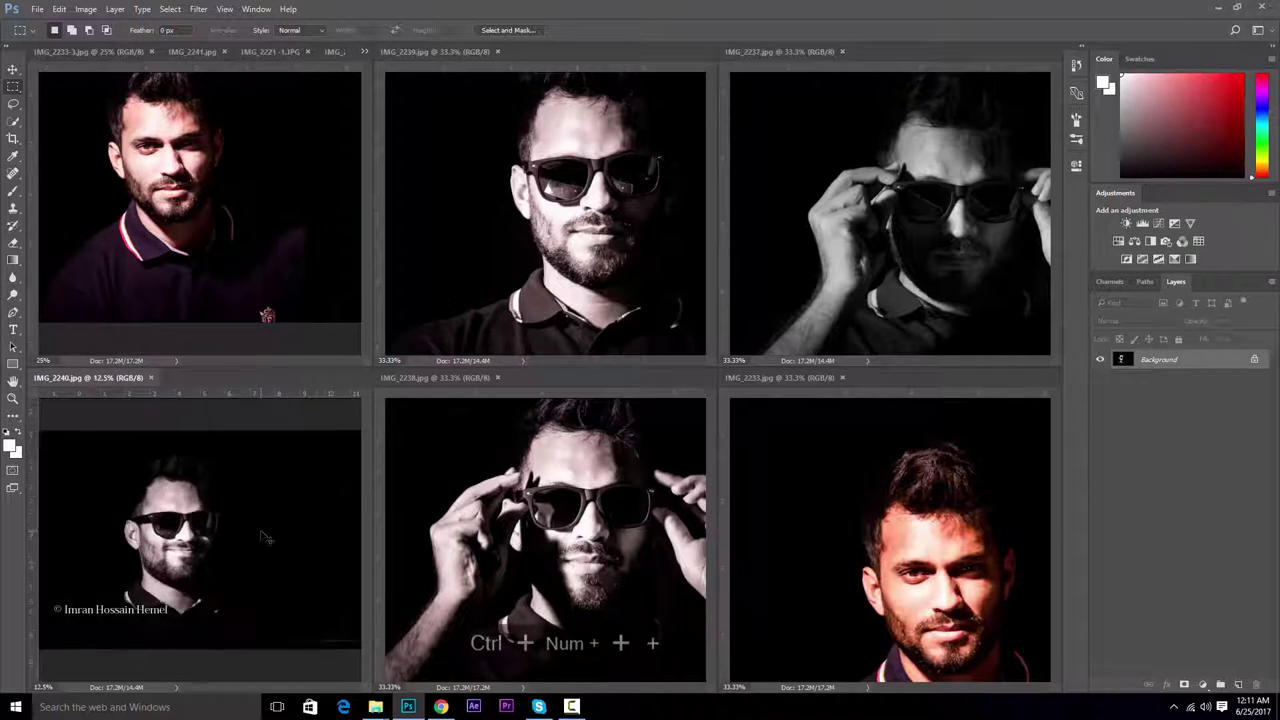
{"action": "key", "text": "ctrl+minus"}
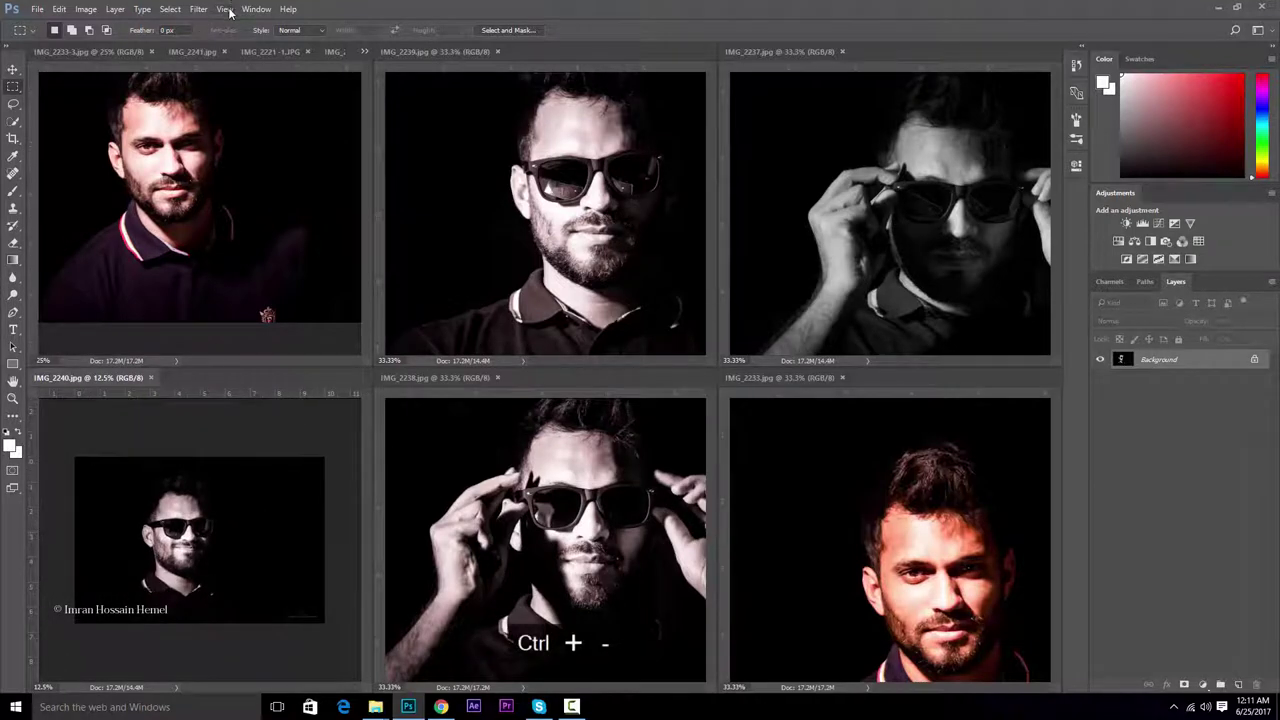
- Tile all photos vertically, then switch to the 2-up Horizontal arrangement
{"action": "left_click", "coordinate": [229, 12]}
{"action": "mouse_move", "coordinate": [272, 23]}
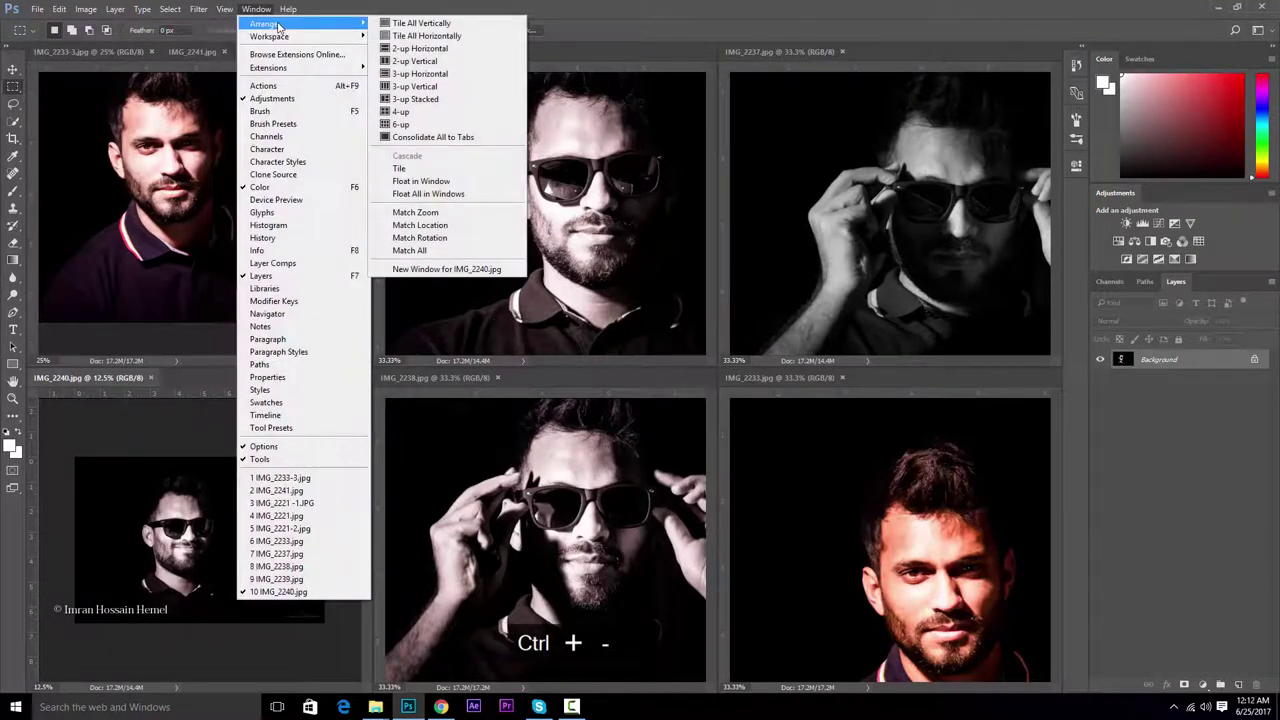
{"action": "left_click", "coordinate": [422, 23]}
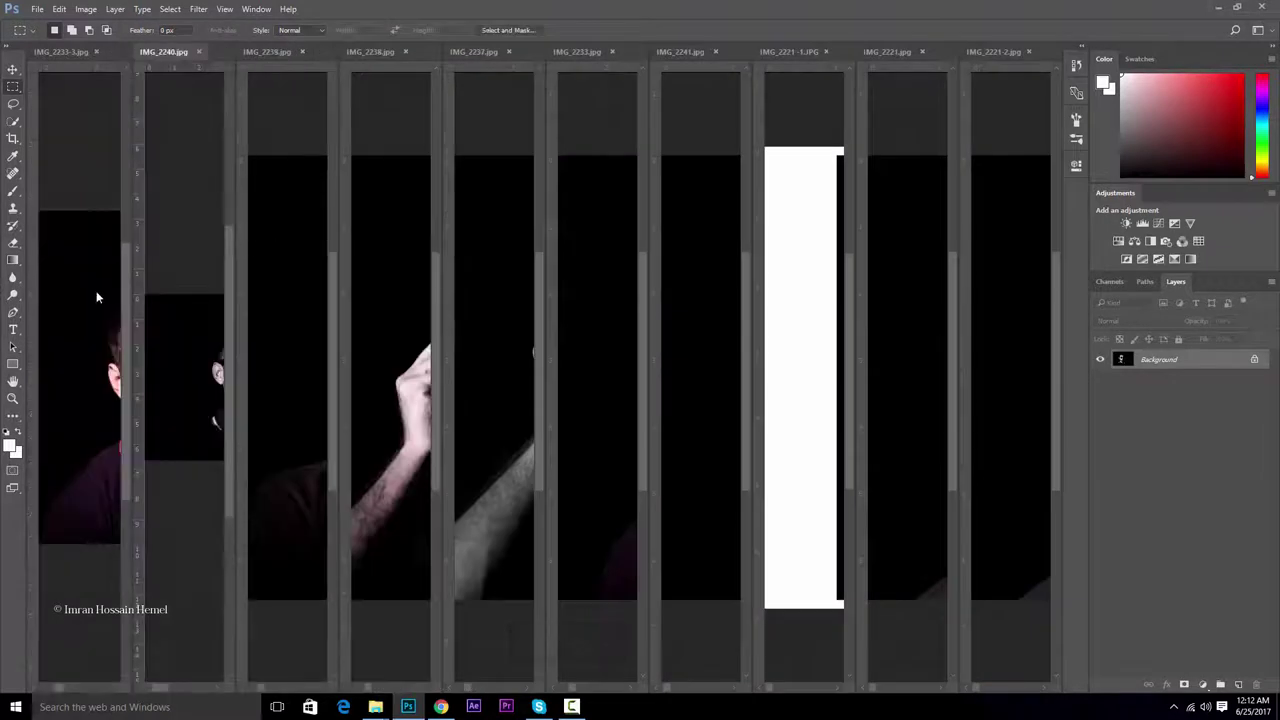
{"action": "left_click", "coordinate": [255, 9]}
{"action": "mouse_move", "coordinate": [309, 33]}
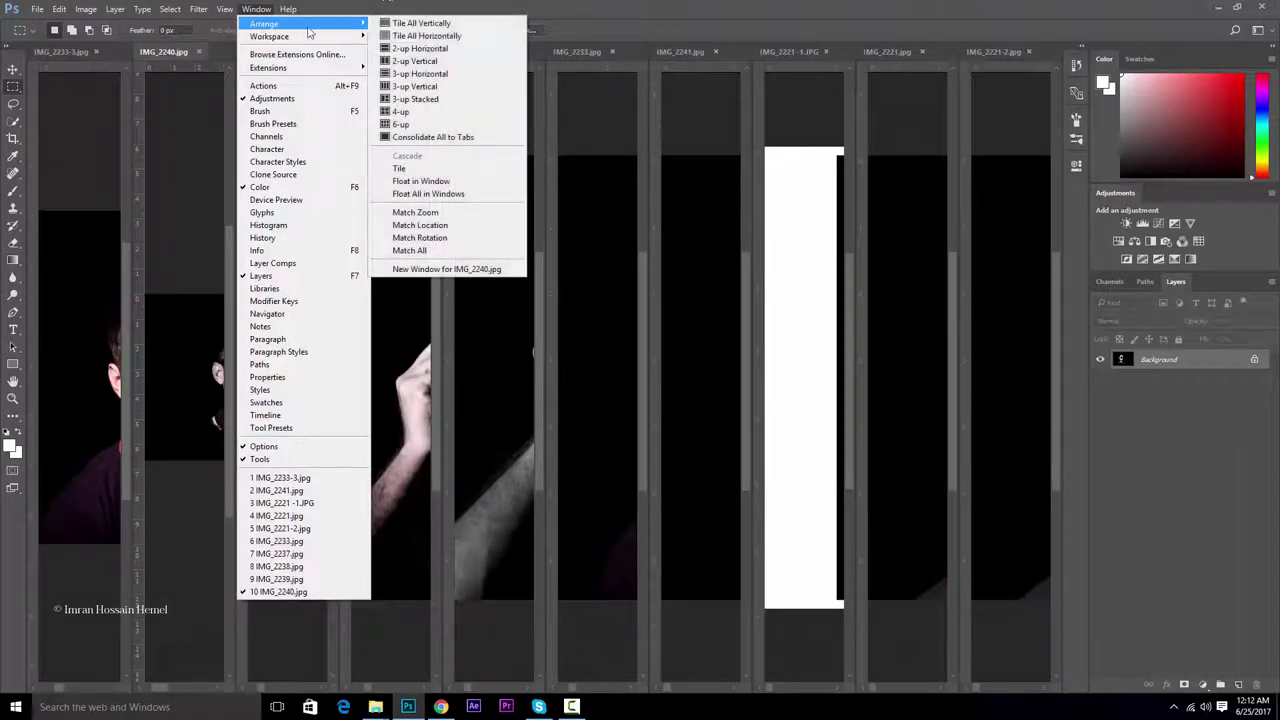
{"action": "left_click", "coordinate": [420, 48]}
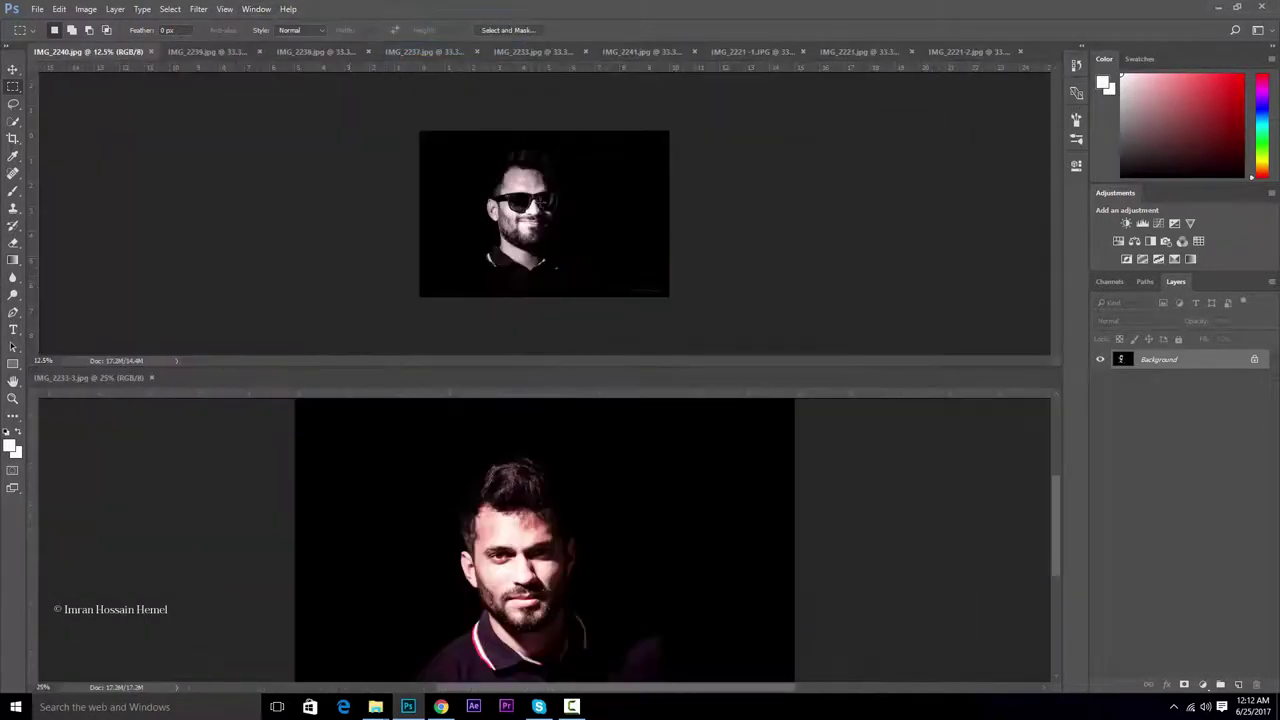
- Browse the upper pane's tabs from IMG_2239 through IMG_2221-2, returning to IMG_2240
{"action": "left_click", "coordinate": [521, 172]}
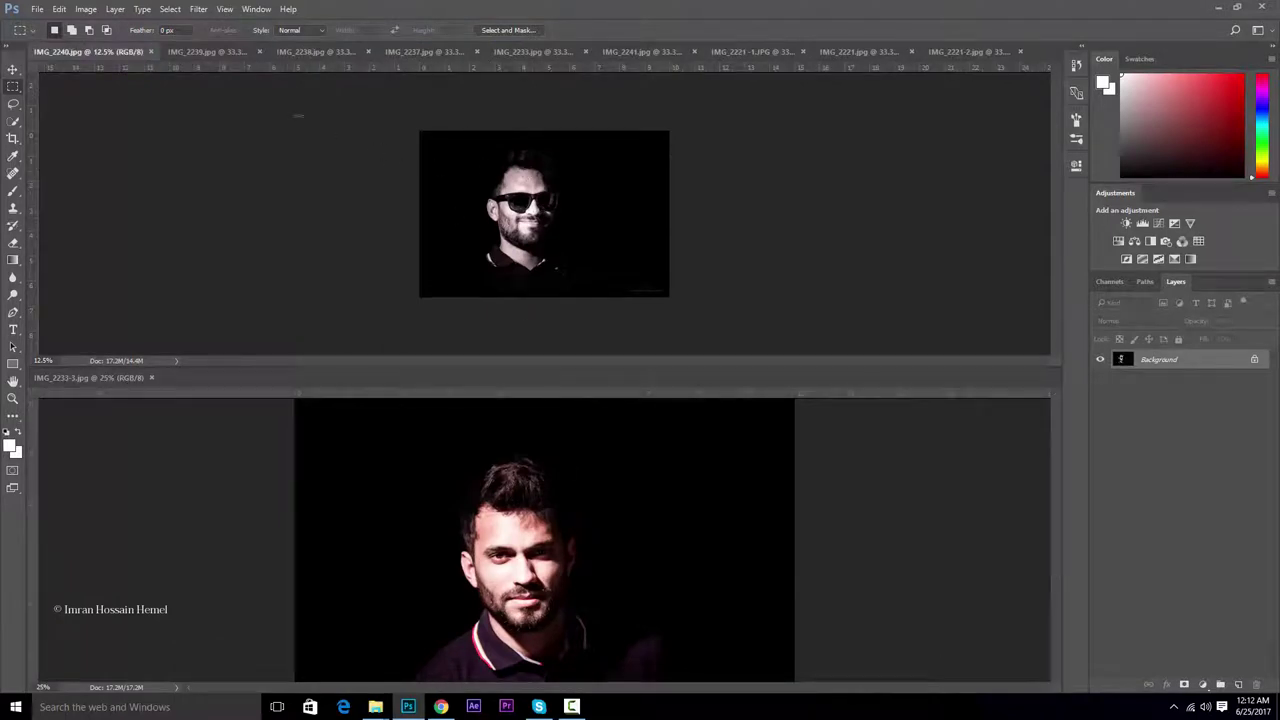
{"action": "left_click", "coordinate": [200, 51]}
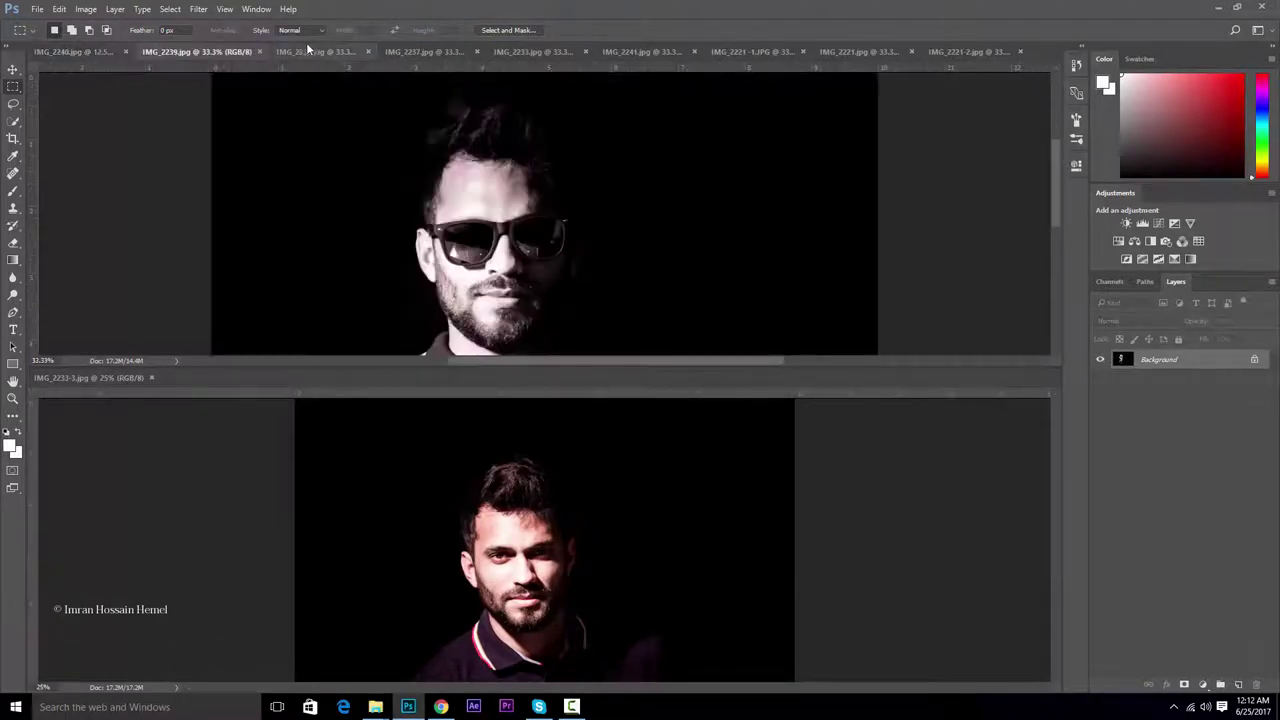
{"action": "left_click", "coordinate": [310, 50]}
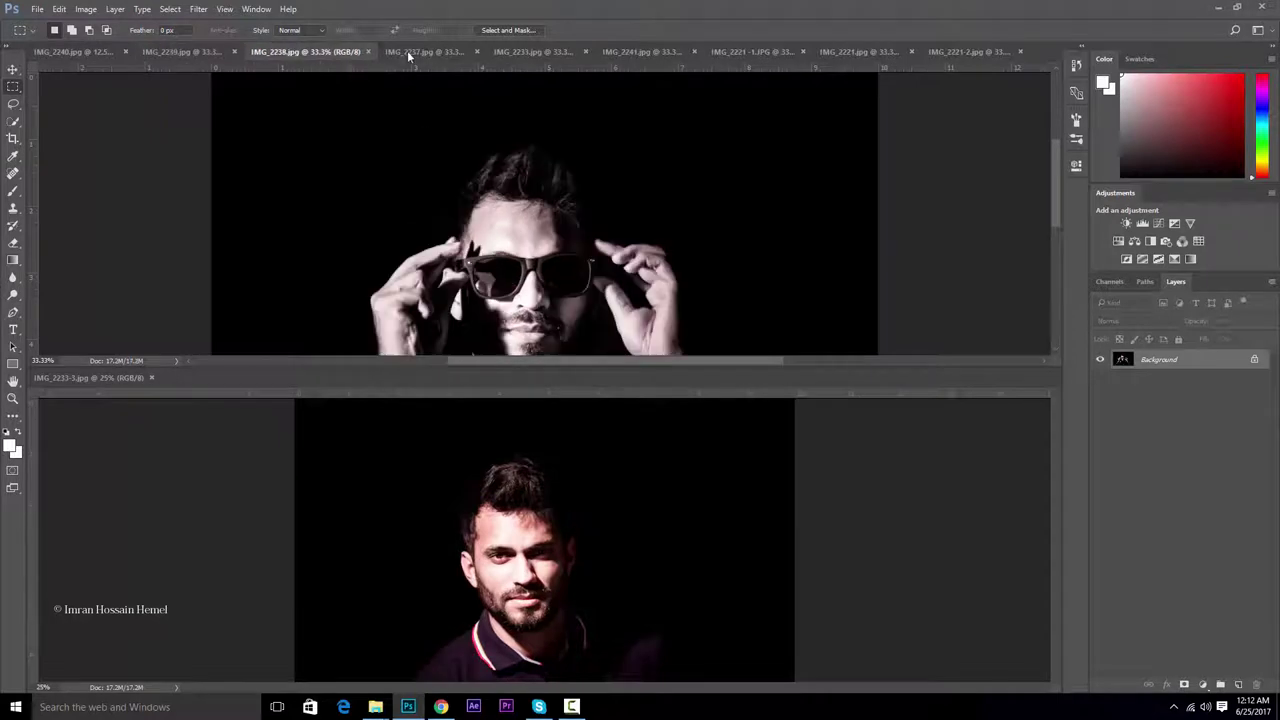
{"action": "left_click", "coordinate": [407, 50]}
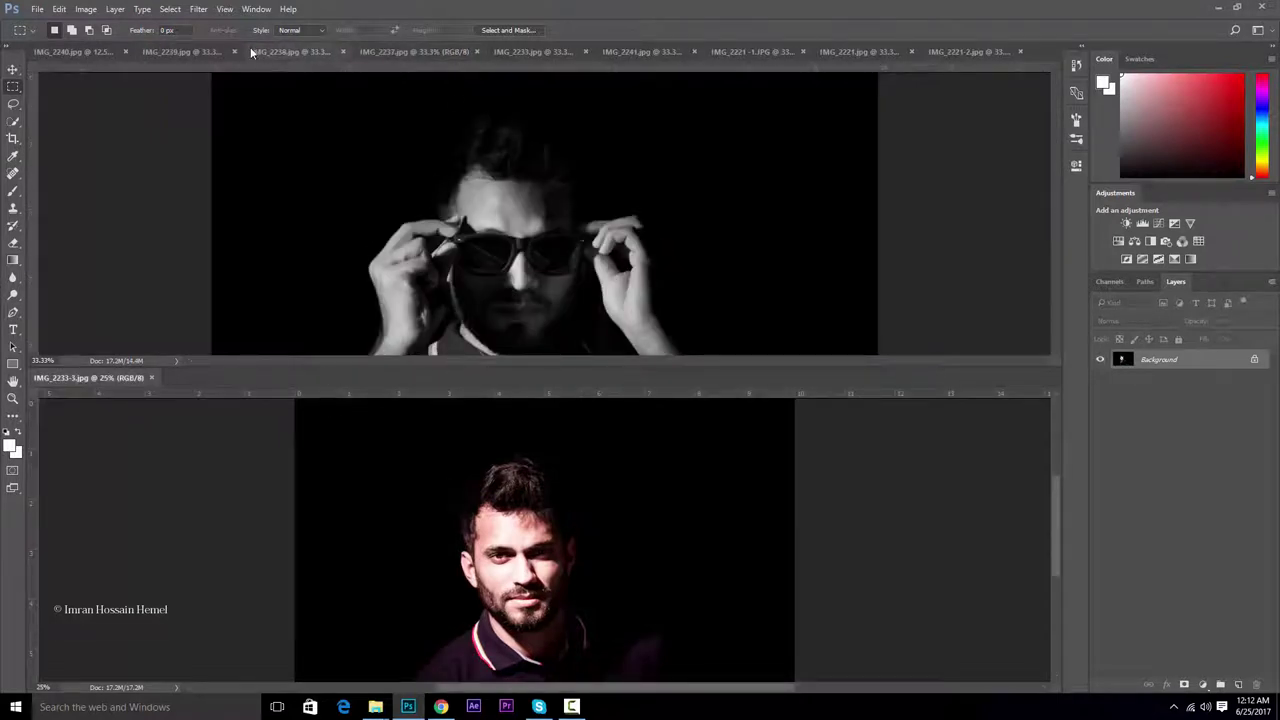
{"action": "left_click", "coordinate": [292, 51]}
{"action": "left_click", "coordinate": [458, 52]}
{"action": "left_click", "coordinate": [568, 50]}
{"action": "left_click", "coordinate": [666, 52]}
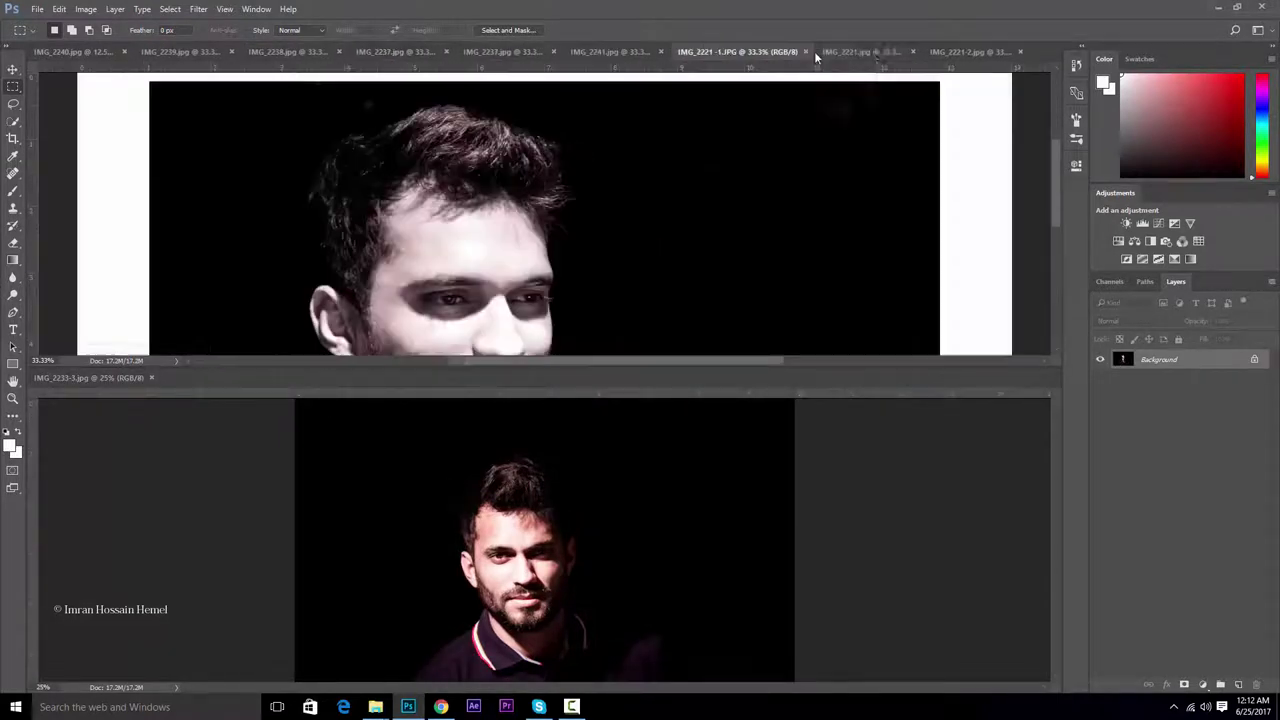
{"action": "left_click", "coordinate": [840, 51]}
{"action": "left_click", "coordinate": [950, 49]}
{"action": "left_click", "coordinate": [70, 49]}
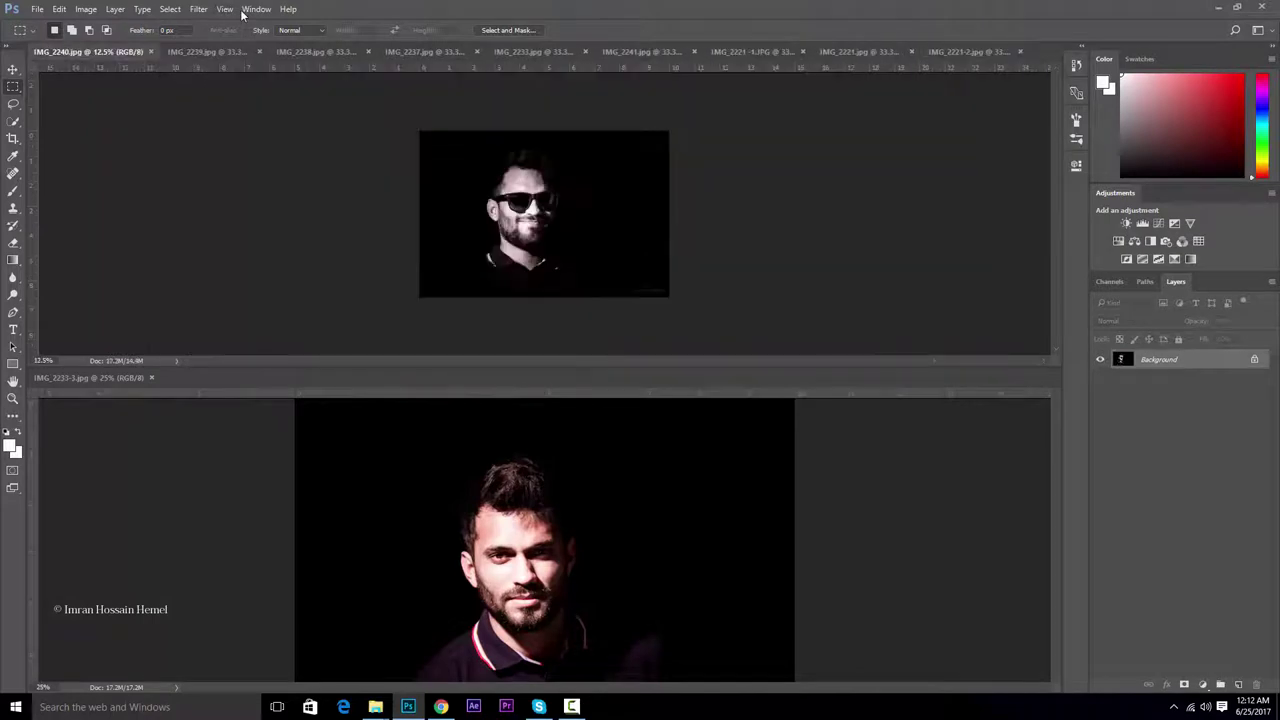
{"action": "left_click", "coordinate": [256, 9]}
{"action": "mouse_move", "coordinate": [280, 27]}
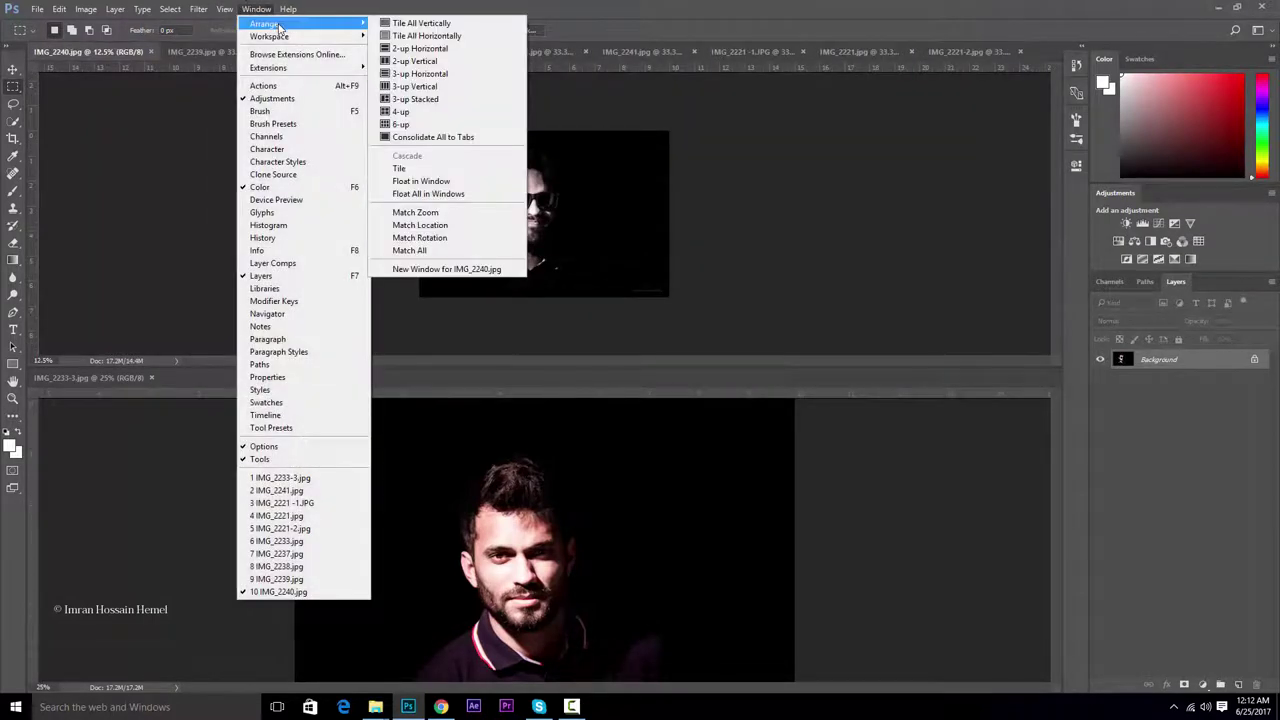
- Consolidate all portrait windows into tabs in a single window
{"action": "left_click", "coordinate": [466, 137]}
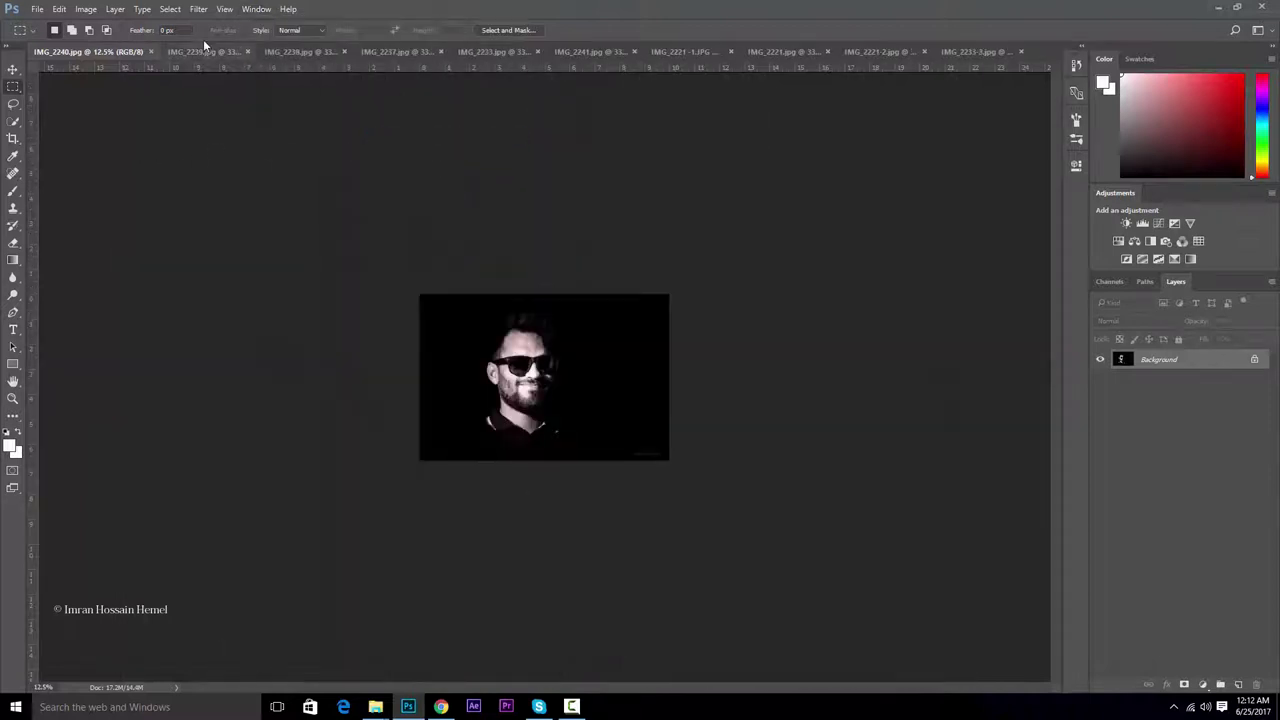
{"action": "left_click", "coordinate": [254, 10]}
{"action": "mouse_move", "coordinate": [268, 40]}
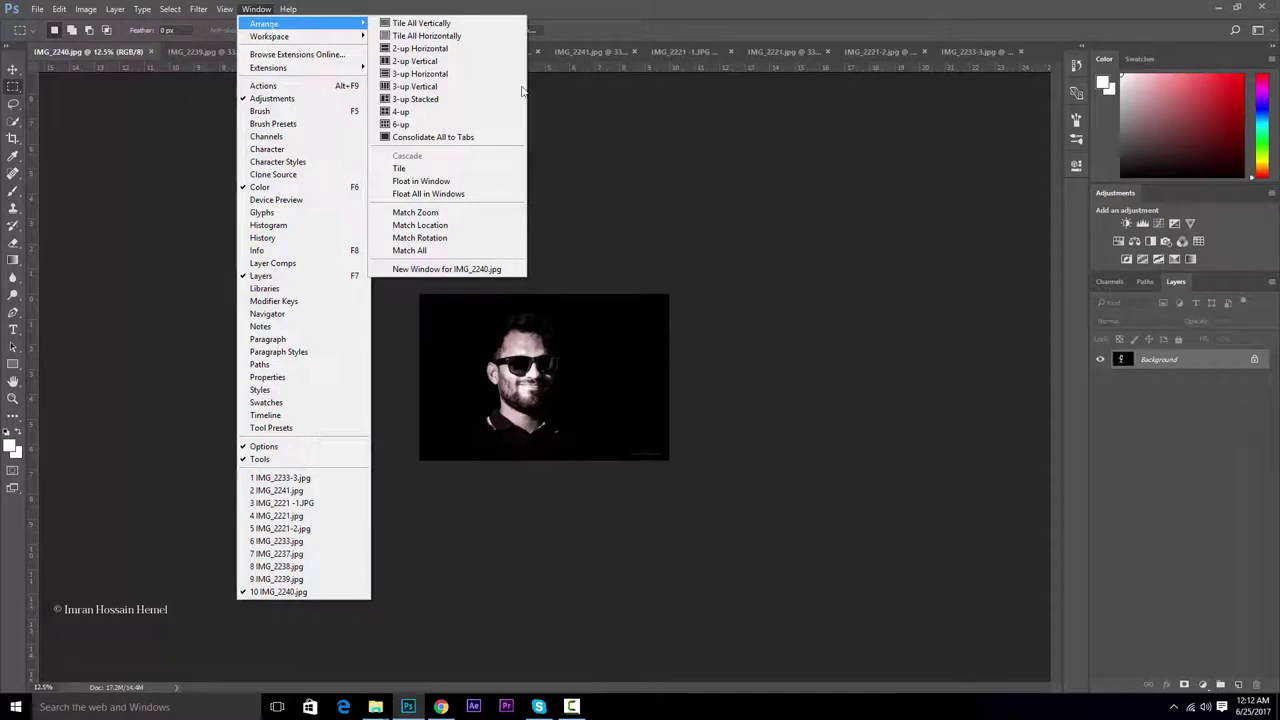
{"action": "key", "text": "Escape"}
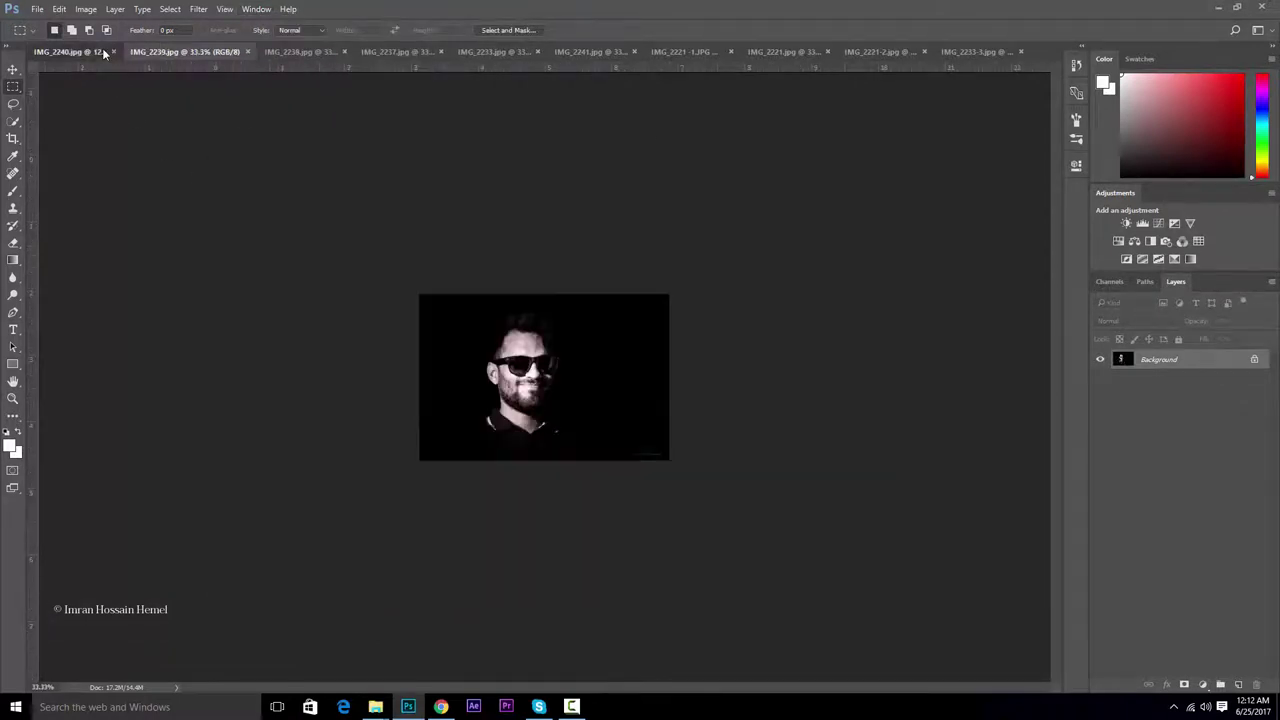
- Browse IMG_2239 and IMG_2233, then show IMG_2240 at 33.3% with rulers on
{"action": "left_click", "coordinate": [298, 51]}
{"action": "left_click", "coordinate": [422, 51]}
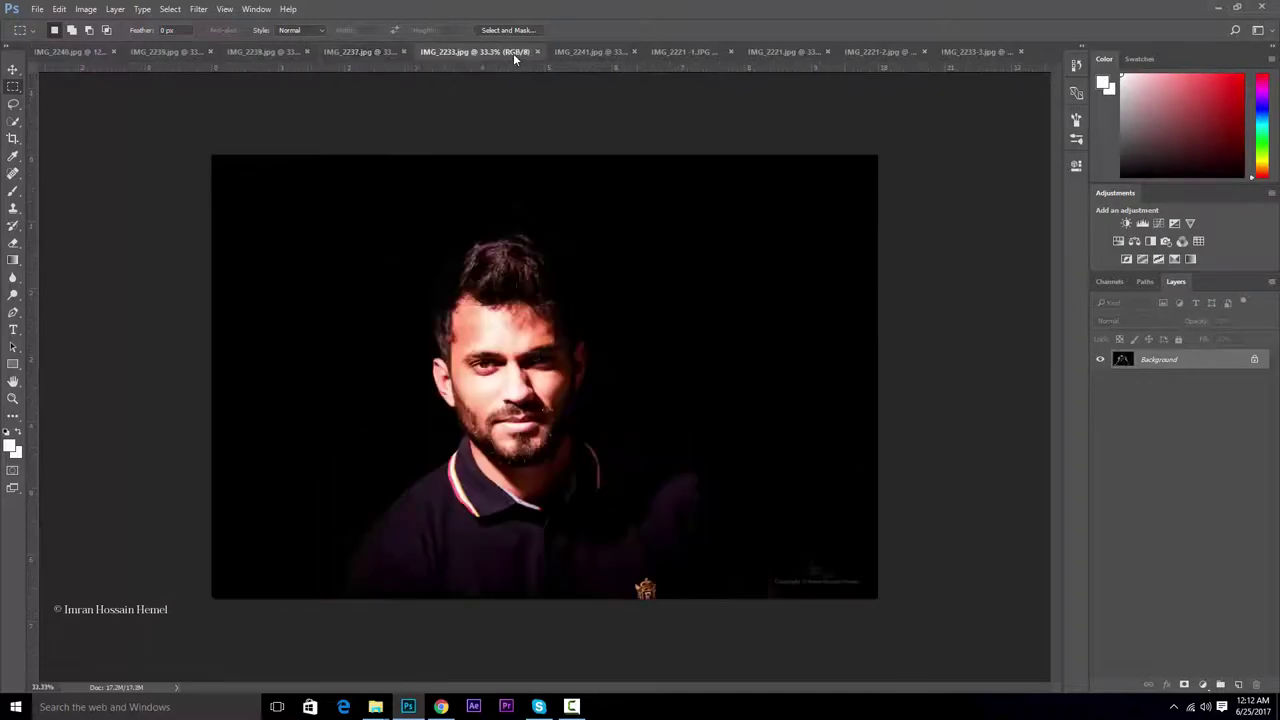
{"action": "left_click", "coordinate": [70, 51]}
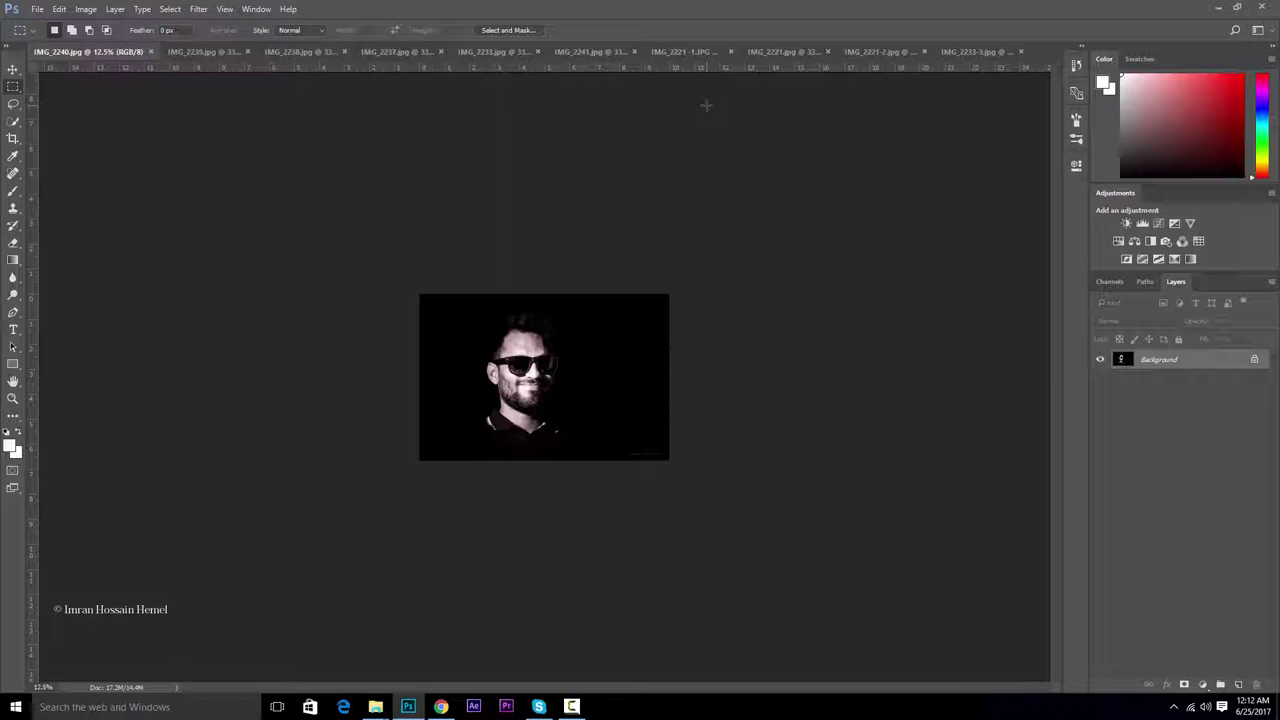
{"action": "key", "text": "ctrl+KP_Add"}
{"action": "key", "text": "ctrl+KP_Add"}
{"action": "key", "text": "ctrl+KP_Add"}
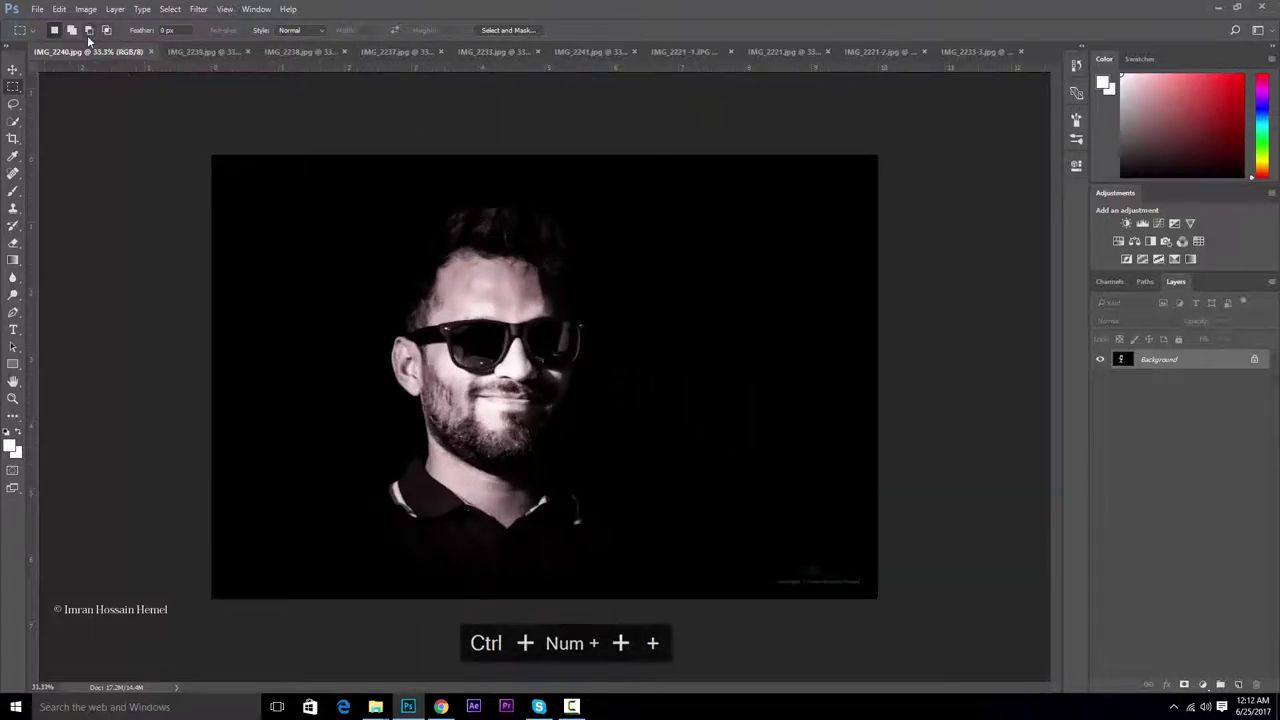
{"action": "key", "text": "ctrl+r"}
{"action": "key", "text": "ctrl+r"}
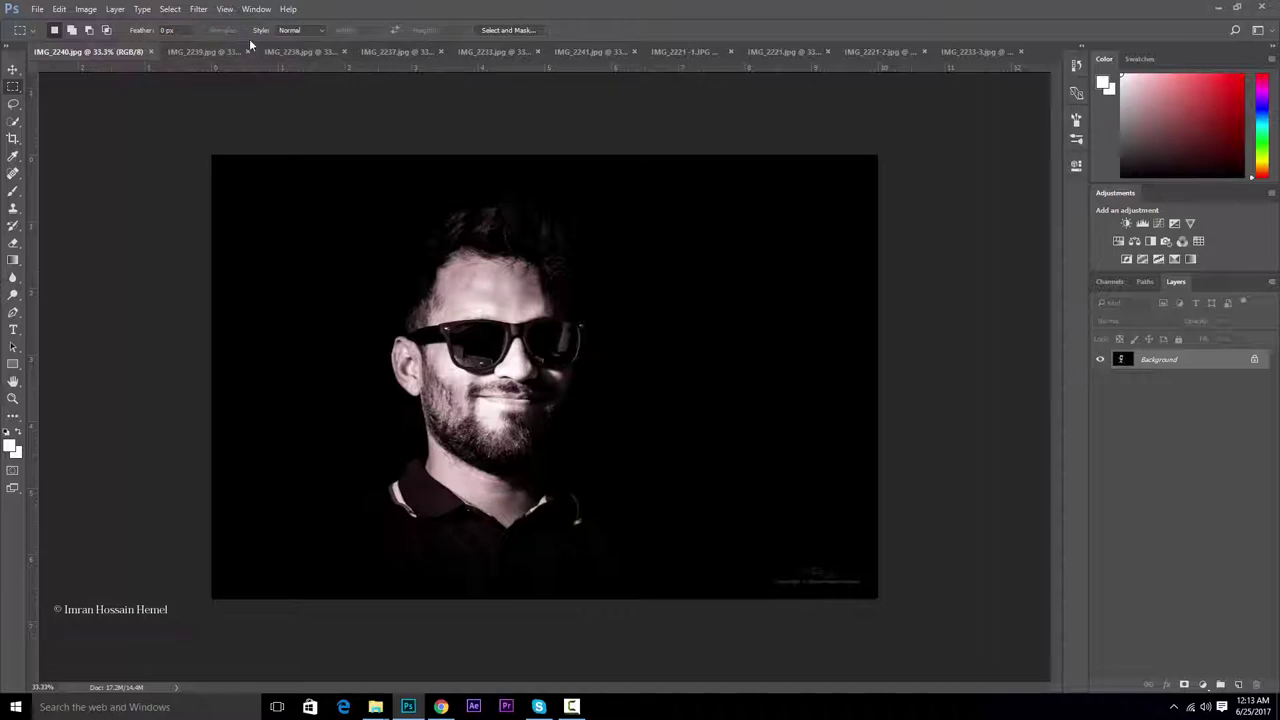
{"action": "left_click", "coordinate": [256, 9]}
{"action": "mouse_move", "coordinate": [262, 36]}
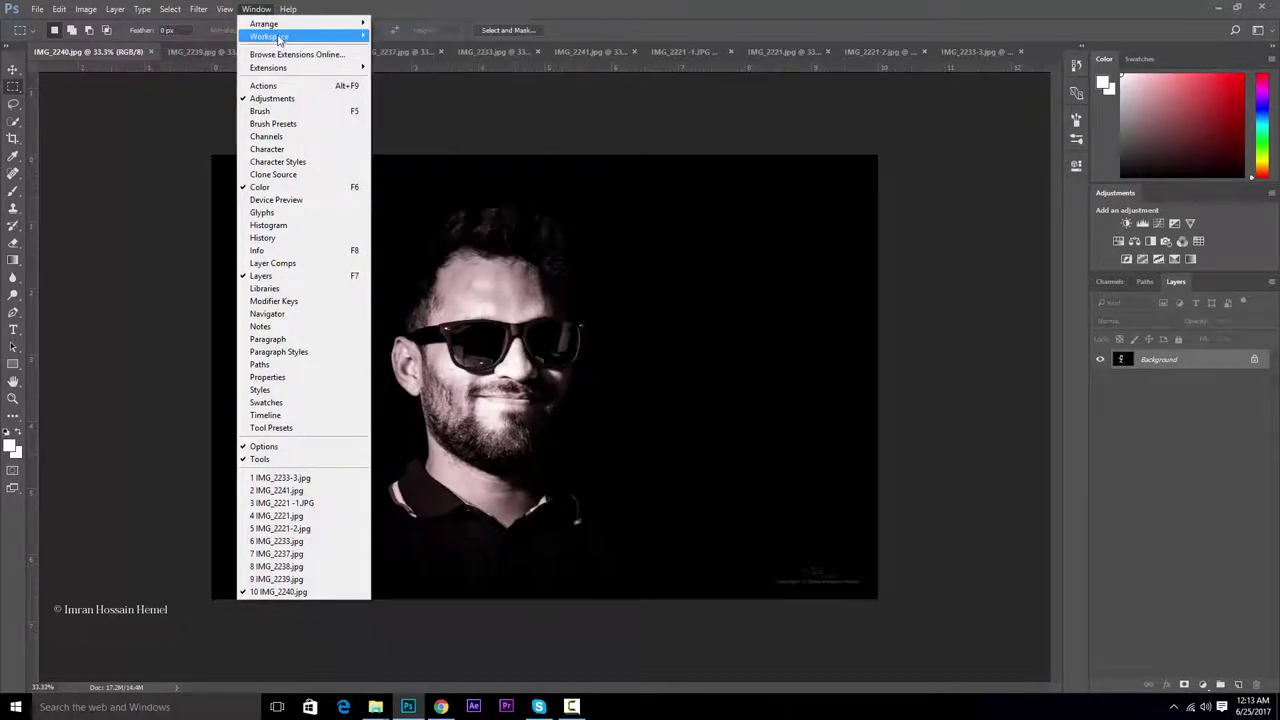
{"action": "left_click", "coordinate": [684, 229]}
{"action": "left_click", "coordinate": [256, 9]}
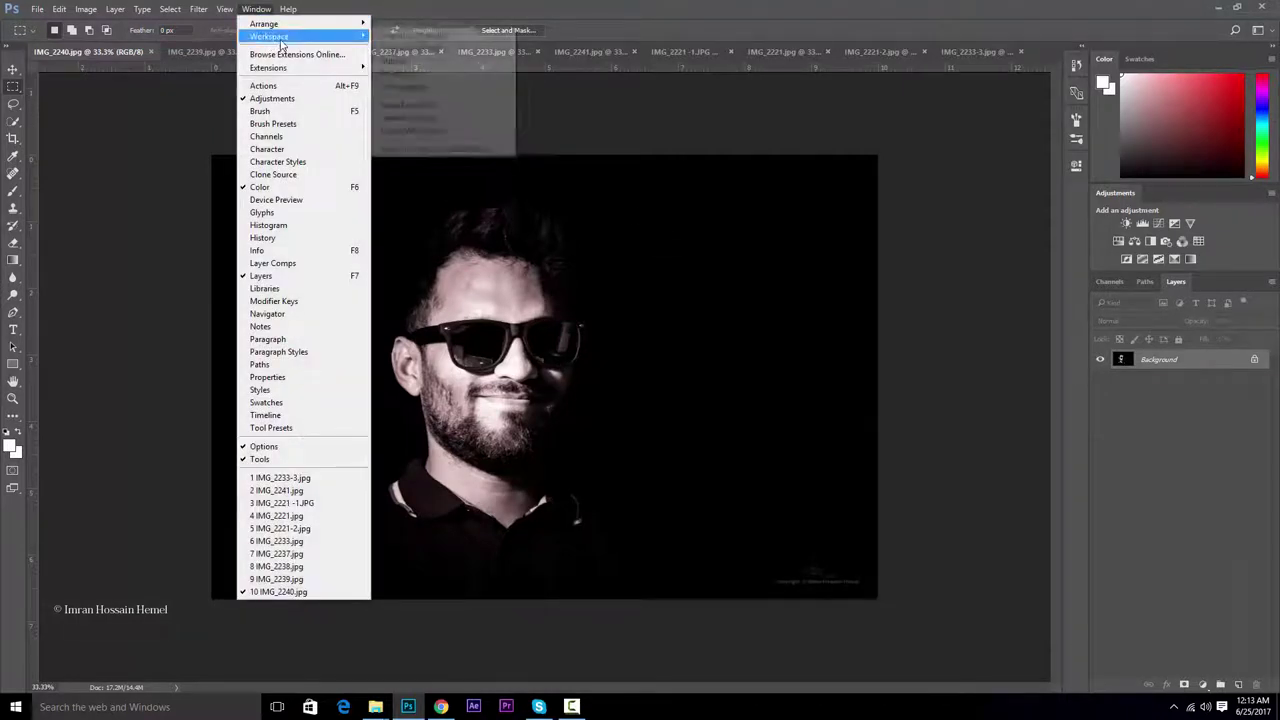
{"action": "mouse_move", "coordinate": [297, 38]}
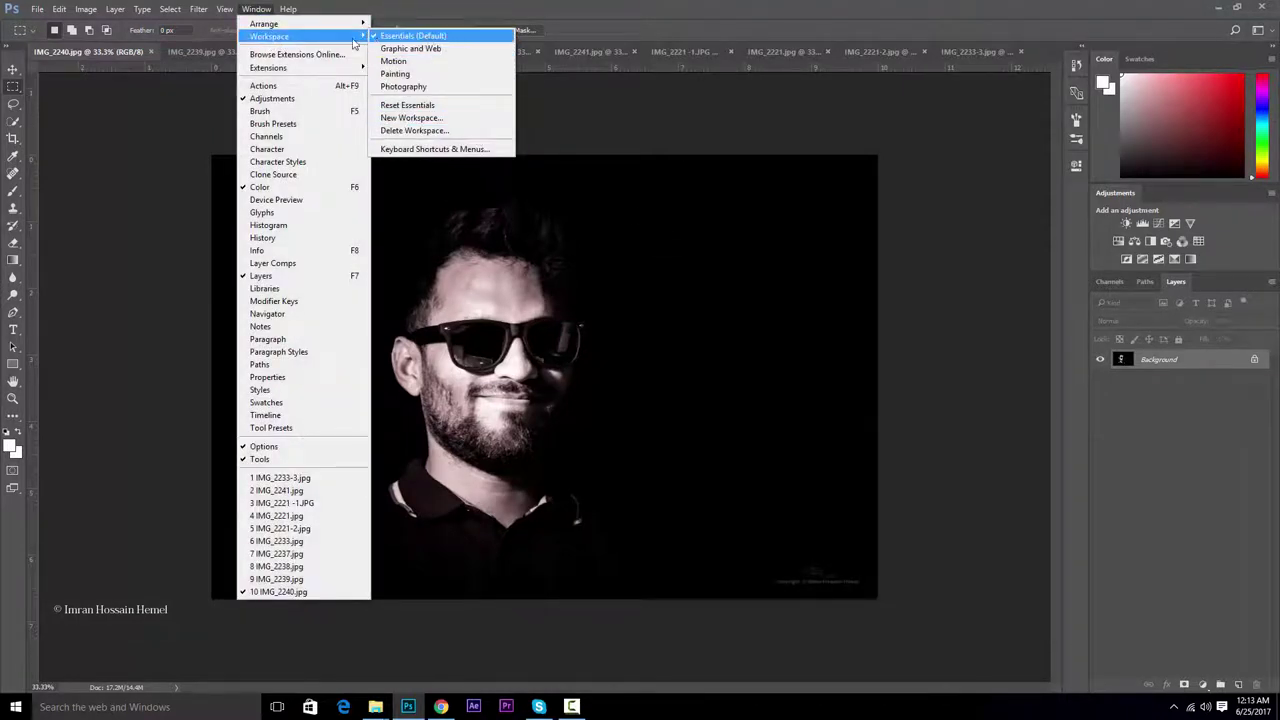
{"action": "left_click", "coordinate": [1165, 6]}
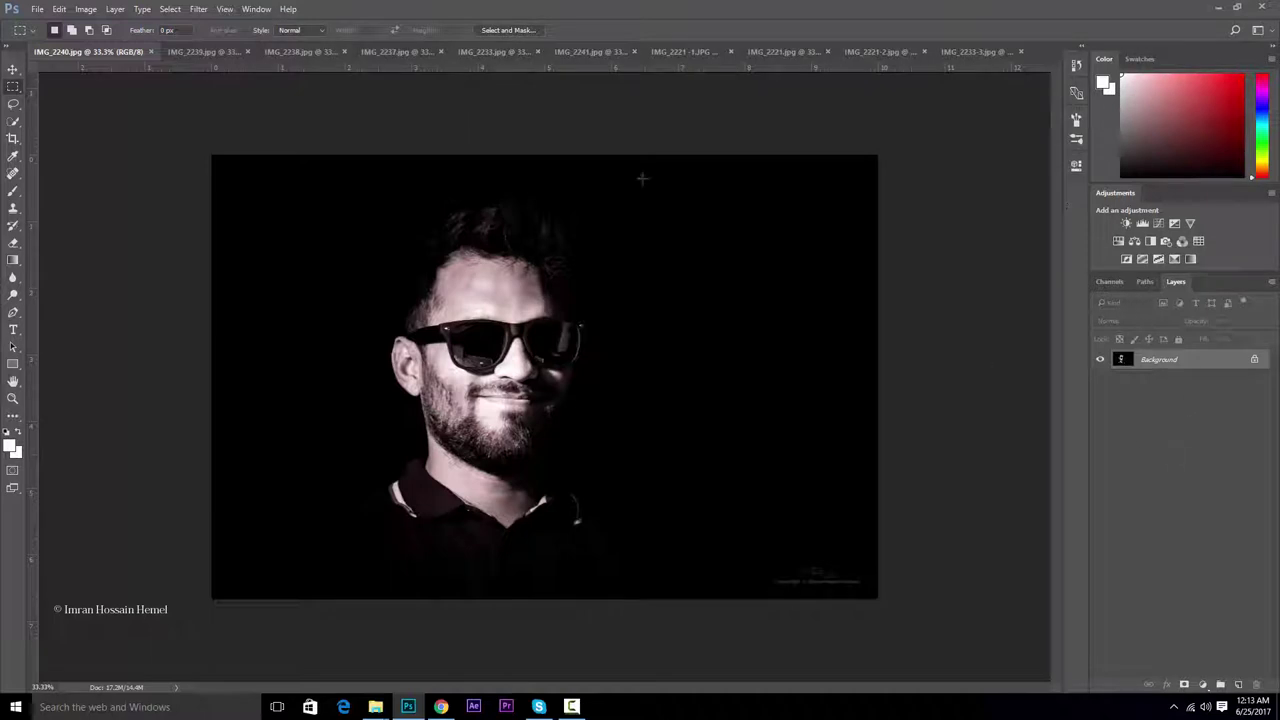
{"action": "left_click", "coordinate": [256, 9]}
{"action": "mouse_move", "coordinate": [300, 36]}
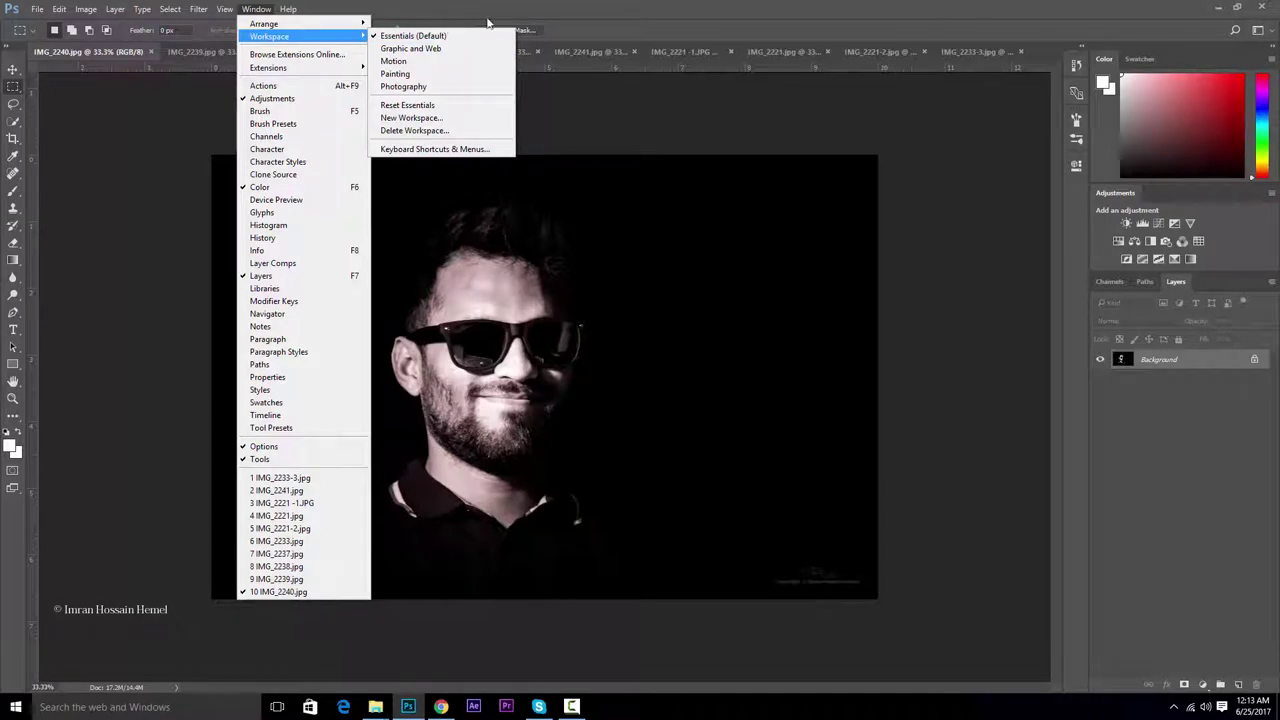
{"action": "left_click", "coordinate": [480, 61]}
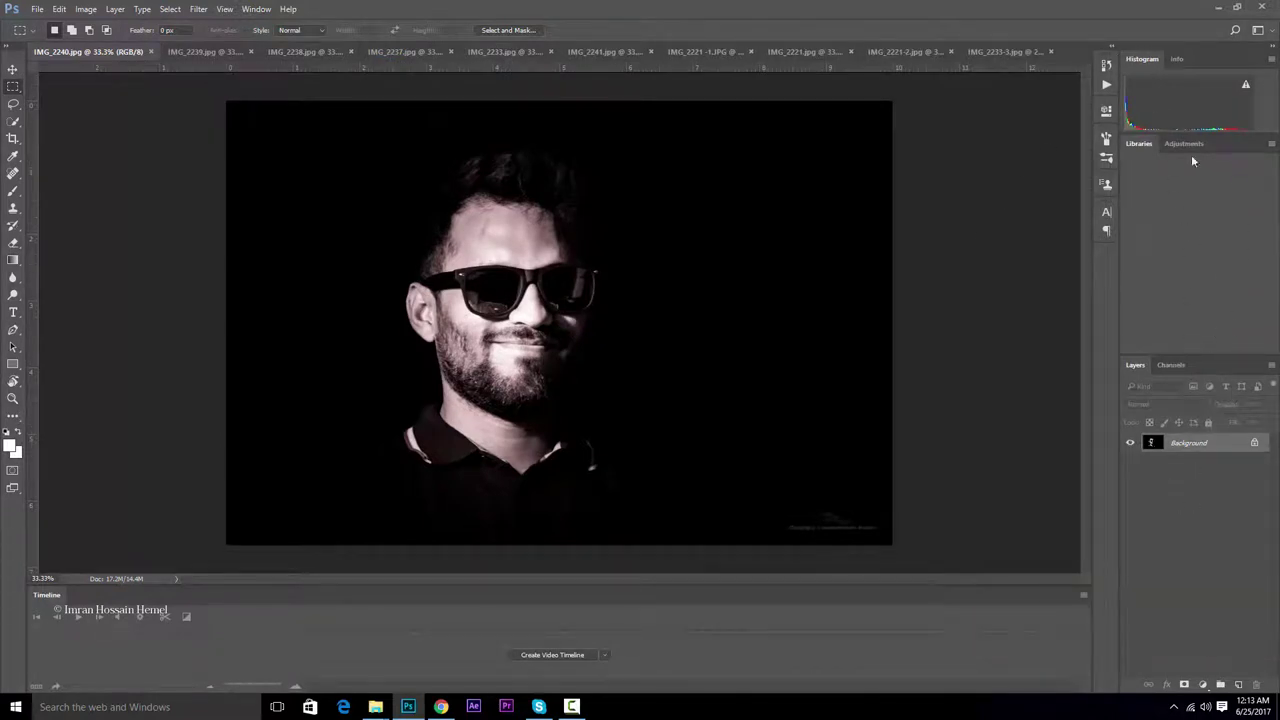
{"action": "left_click", "coordinate": [1109, 85]}
{"action": "left_click", "coordinate": [1108, 86]}
{"action": "left_click", "coordinate": [242, 10]}
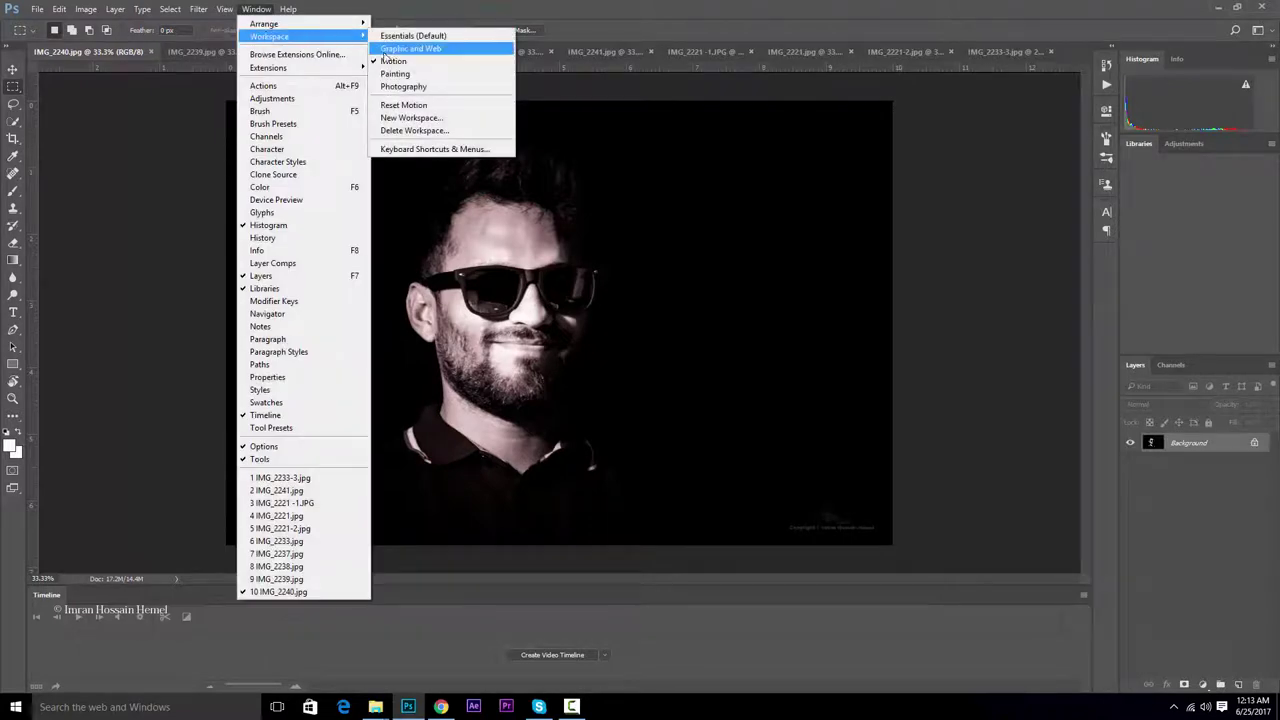
{"action": "left_click", "coordinate": [437, 87]}
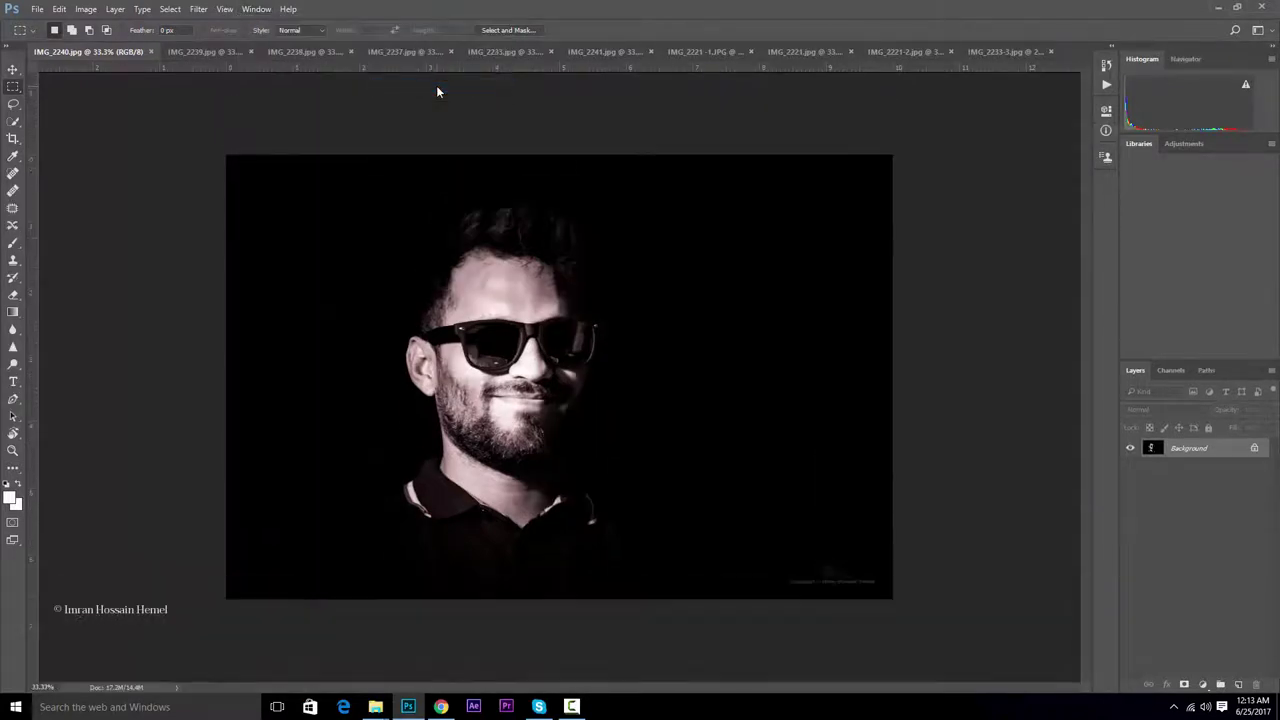
{"action": "left_click", "coordinate": [258, 9]}
{"action": "mouse_move", "coordinate": [272, 37]}
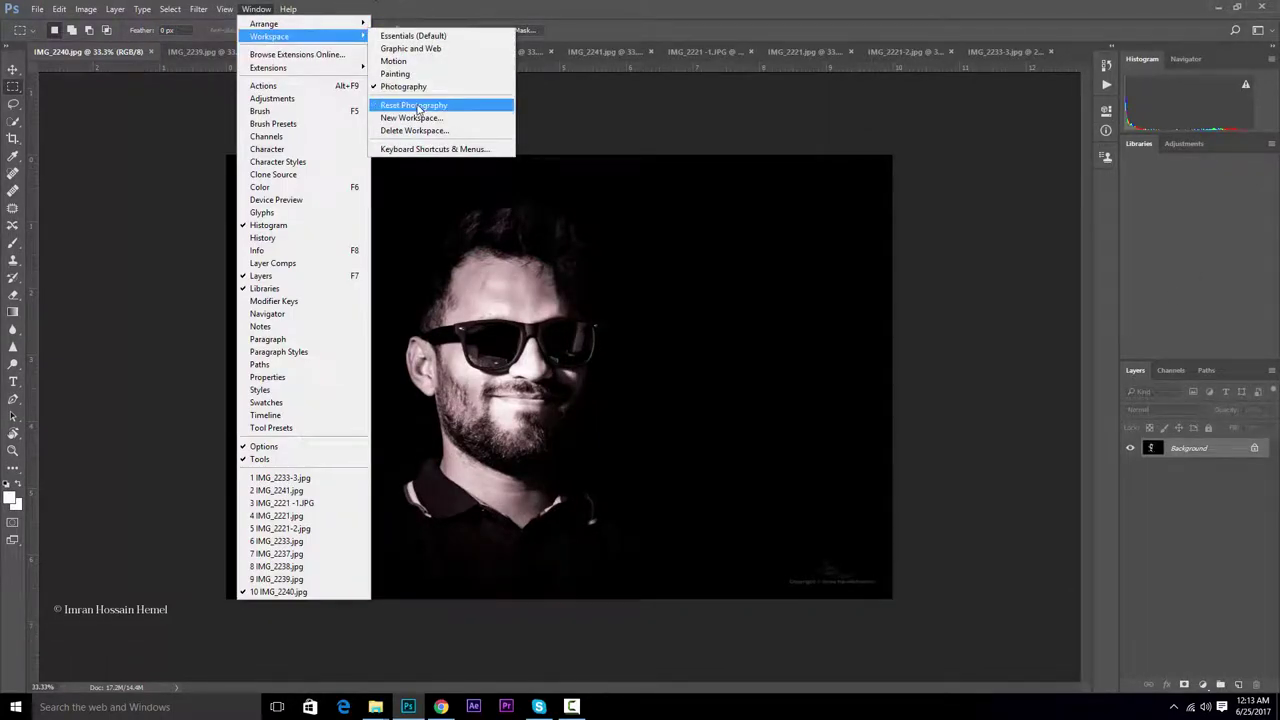
{"action": "left_click", "coordinate": [418, 36]}
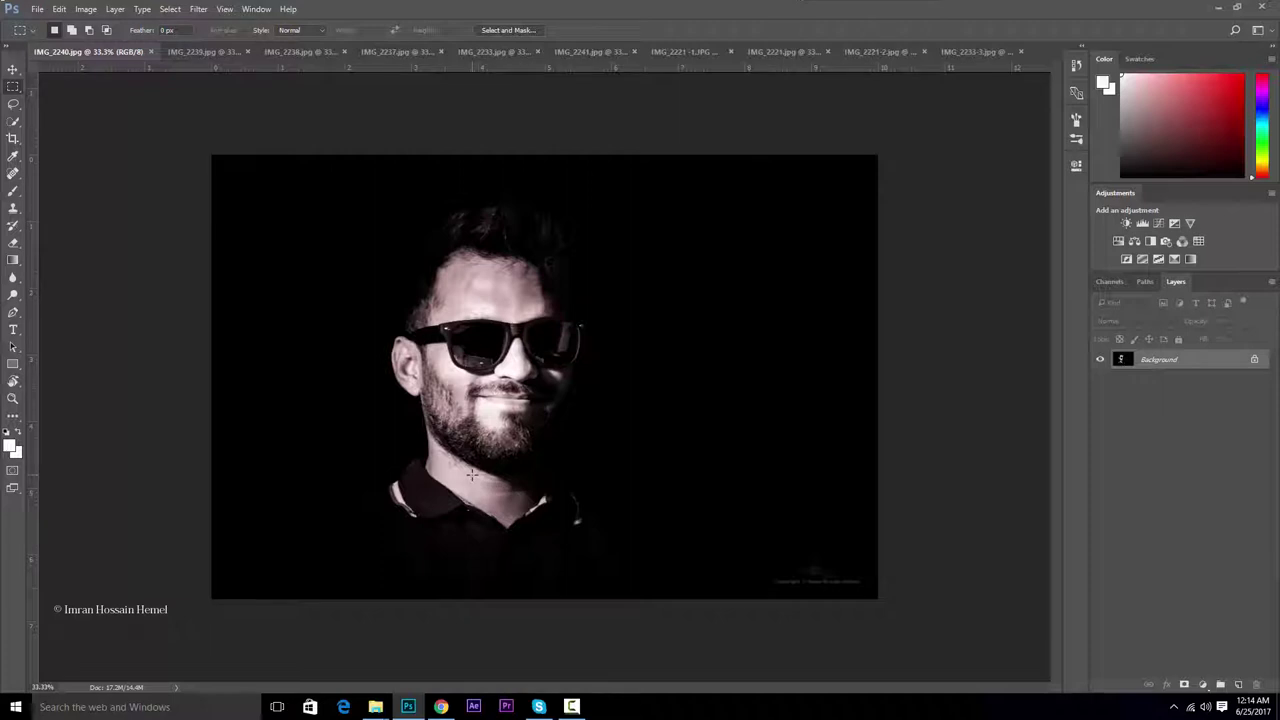
- Save a new workspace named 'my workspace' after cancelling a first attempt
{"action": "left_click", "coordinate": [252, 9]}
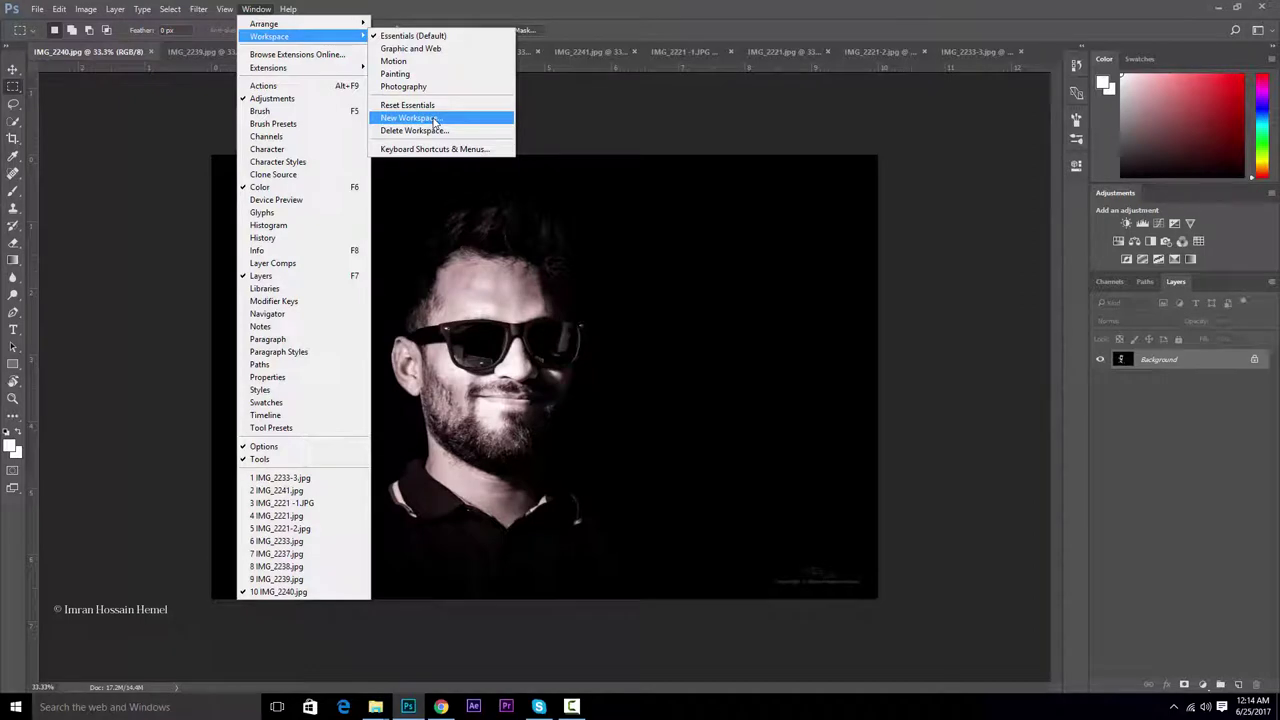
{"action": "left_click", "coordinate": [435, 118]}
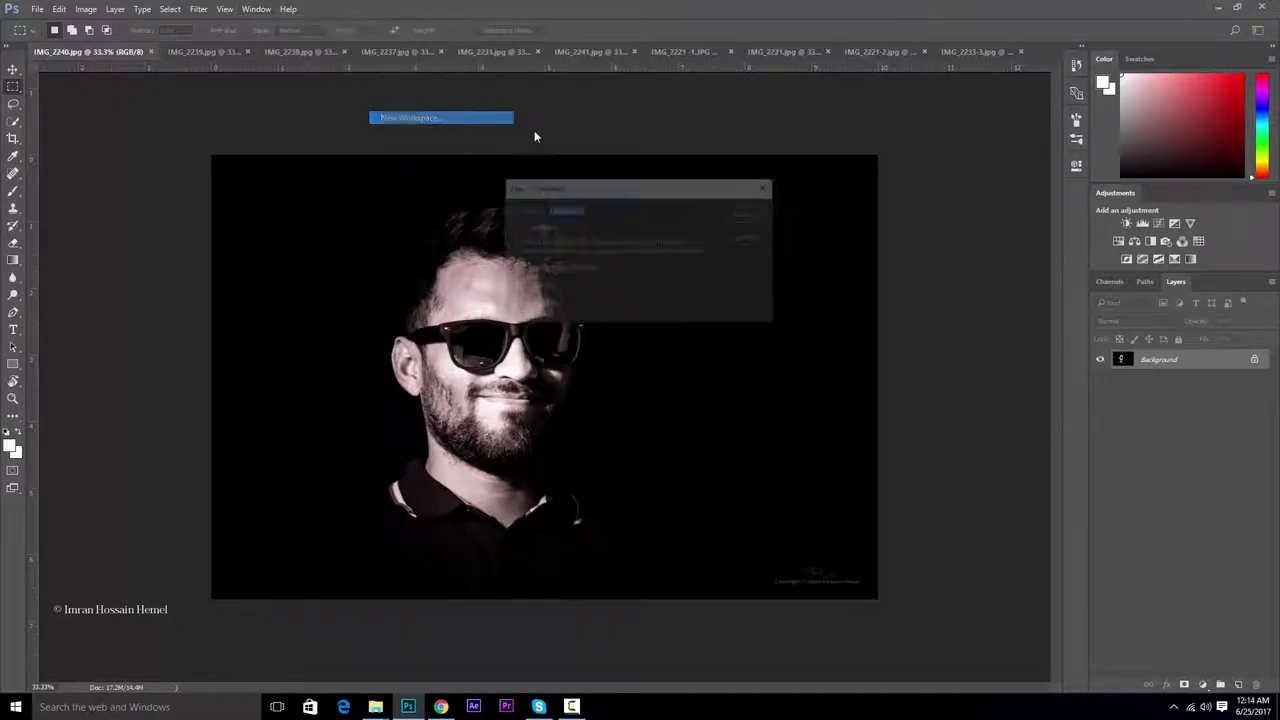
{"action": "left_click", "coordinate": [749, 237]}
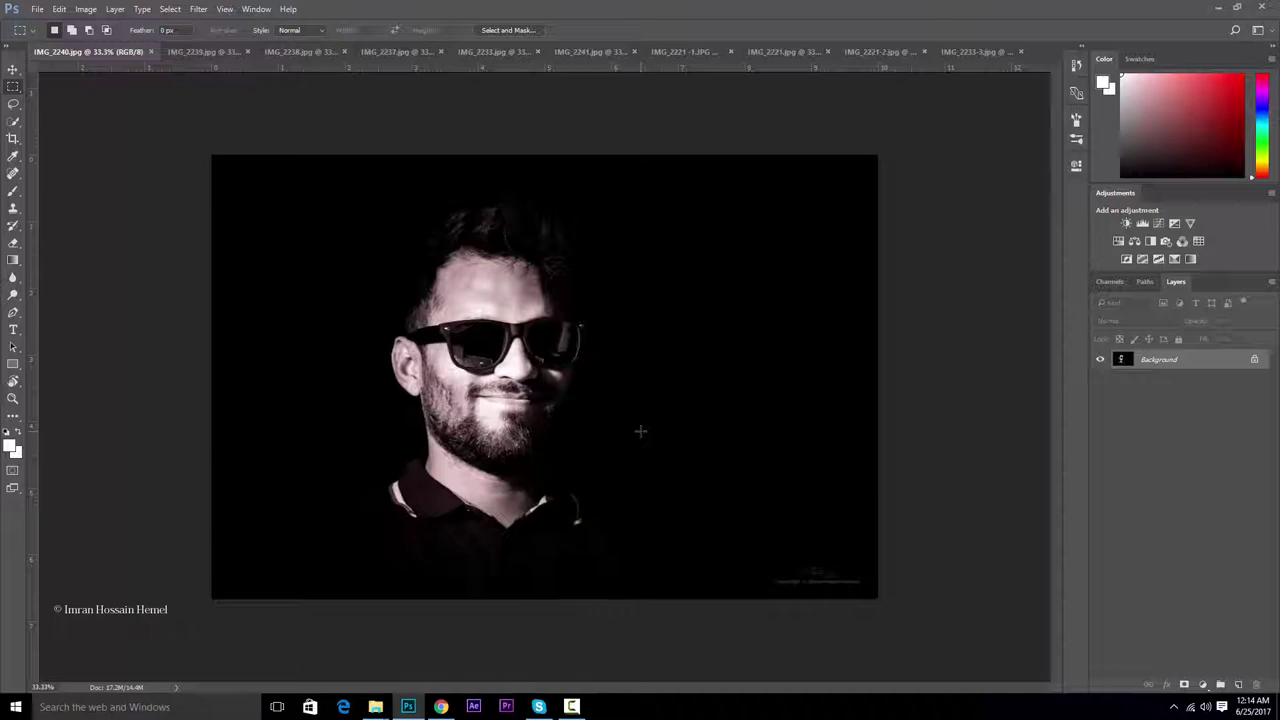
{"action": "left_click", "coordinate": [255, 10]}
{"action": "mouse_move", "coordinate": [282, 38]}
{"action": "left_click", "coordinate": [437, 121]}
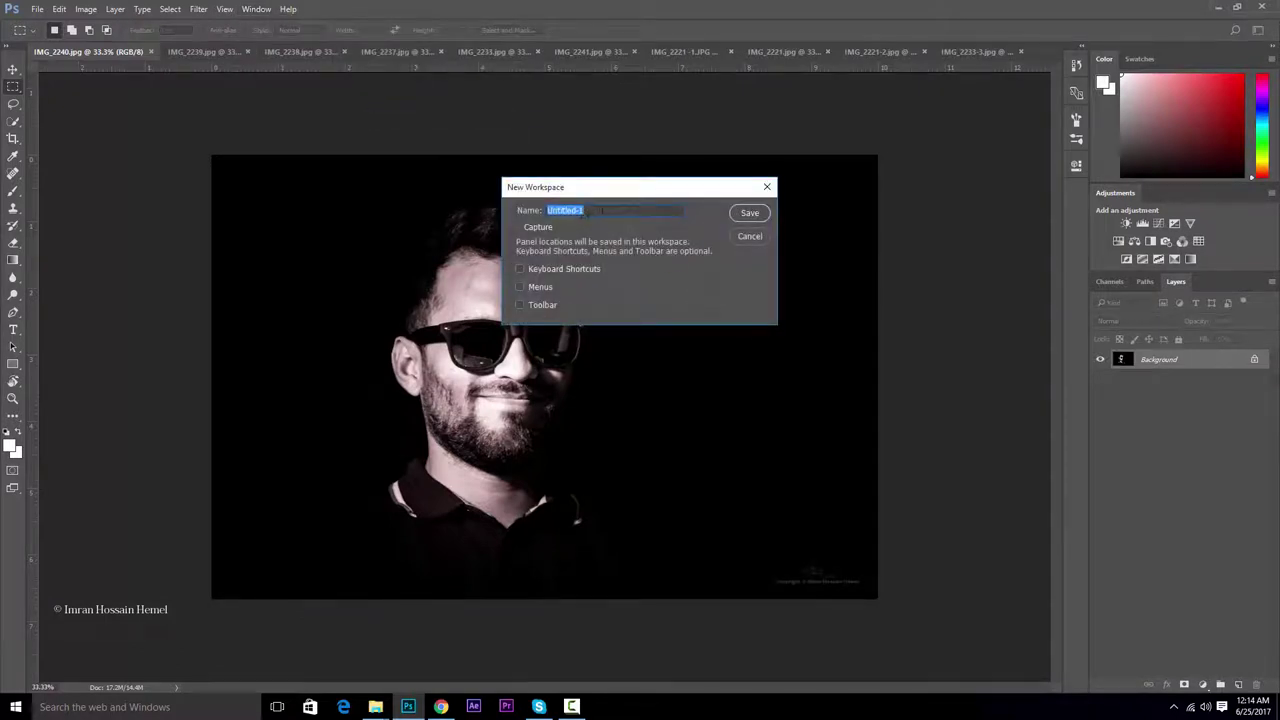
{"action": "type", "text": "b"}
{"action": "type", "text": "y"}
{"action": "type", "text": " workspace"}
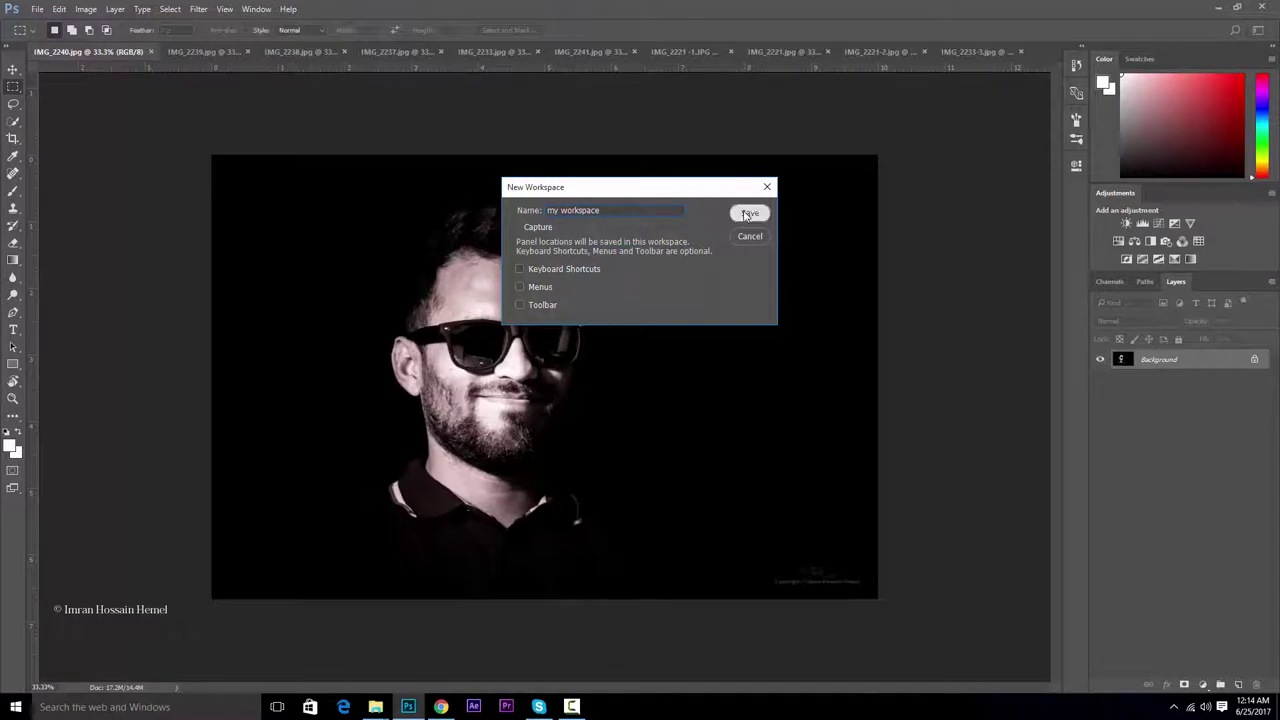
{"action": "left_click", "coordinate": [746, 213]}
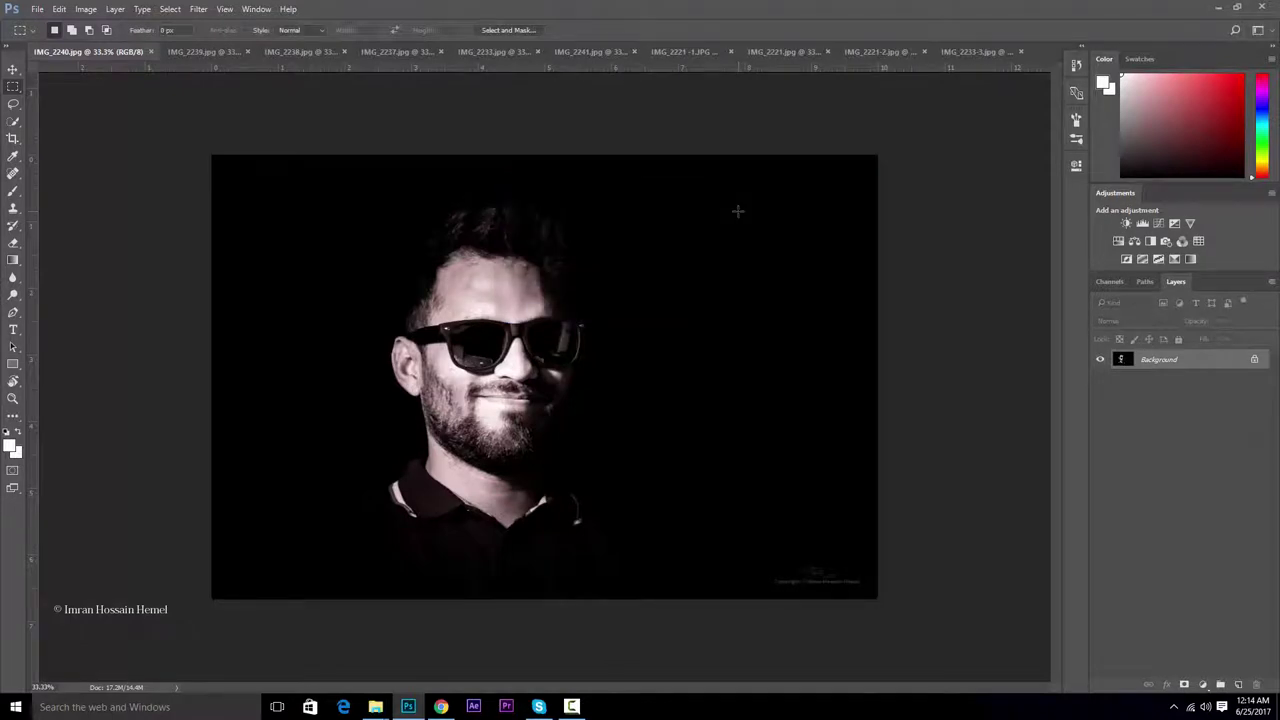
- Drag the Color, Layers and Adjustments panels and the toolbar out to float over the portrait
{"action": "left_click_drag", "start_coordinate": [1175, 60], "coordinate": [390, 167]}
{"action": "left_click_drag", "start_coordinate": [1170, 159], "coordinate": [671, 337]}
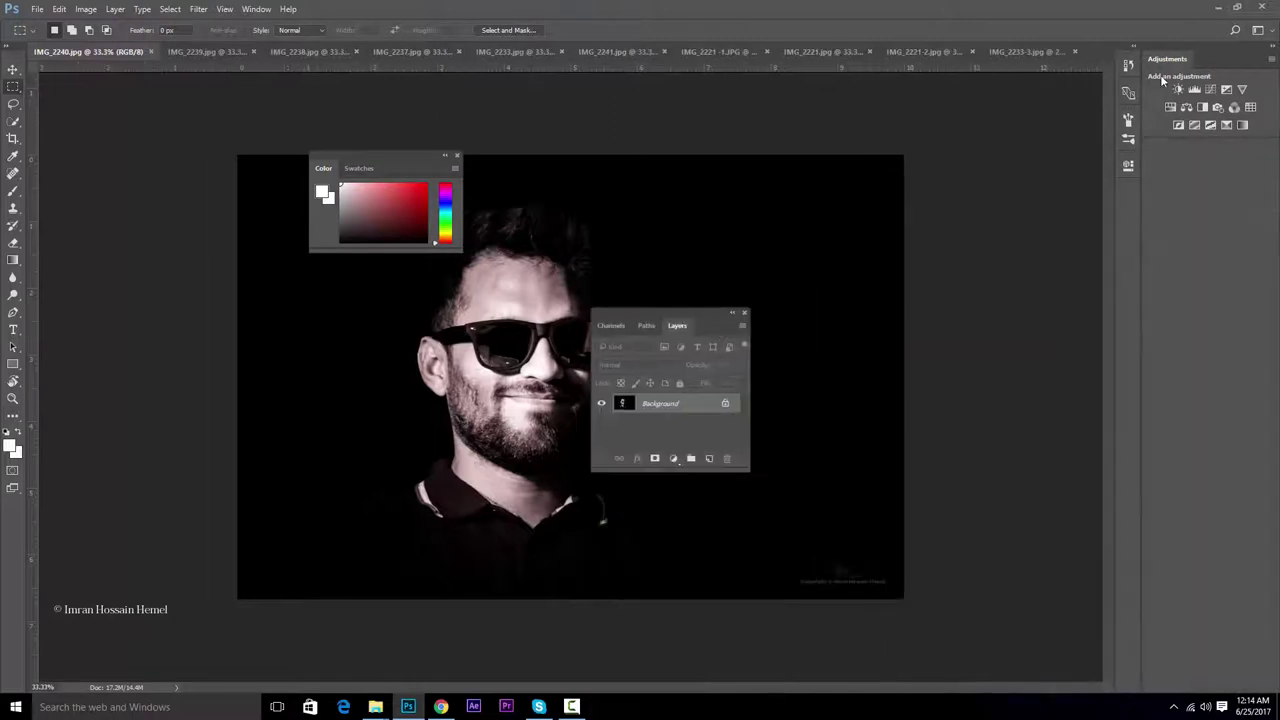
{"action": "left_click_drag", "start_coordinate": [1143, 58], "coordinate": [731, 214]}
{"action": "left_click_drag", "start_coordinate": [1270, 68], "coordinate": [807, 177]}
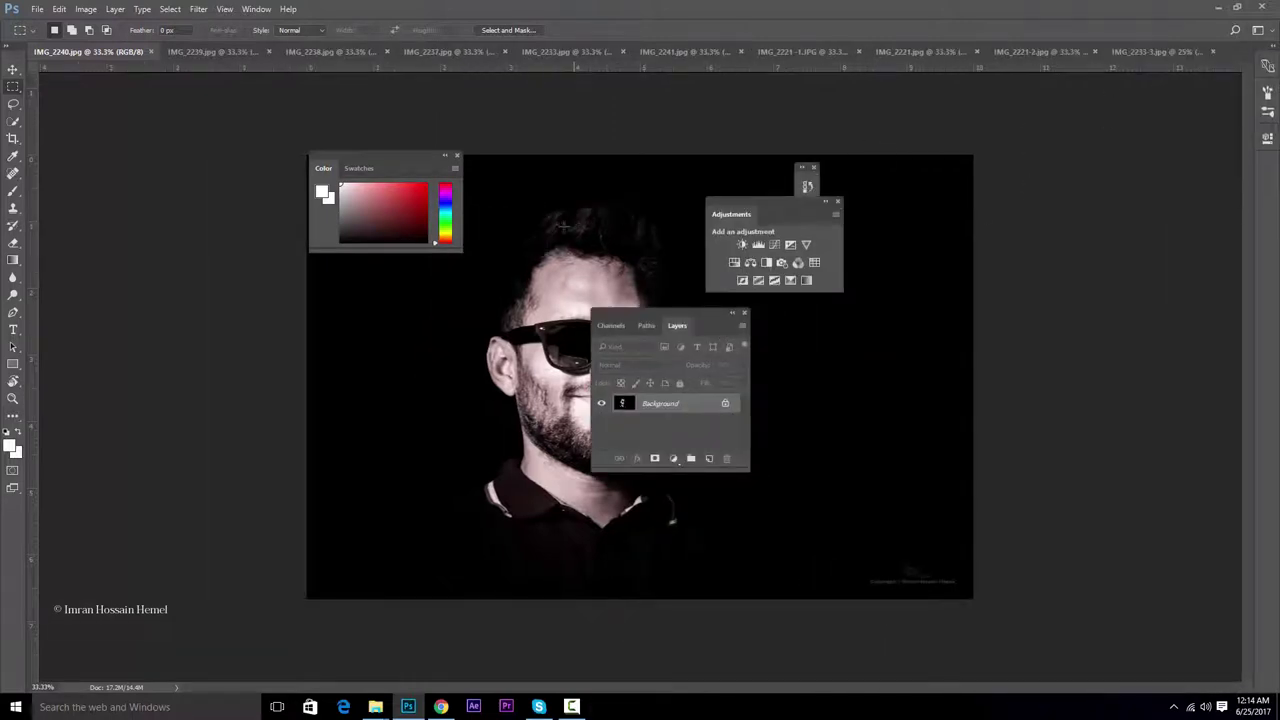
{"action": "left_click_drag", "start_coordinate": [5, 52], "coordinate": [238, 254]}
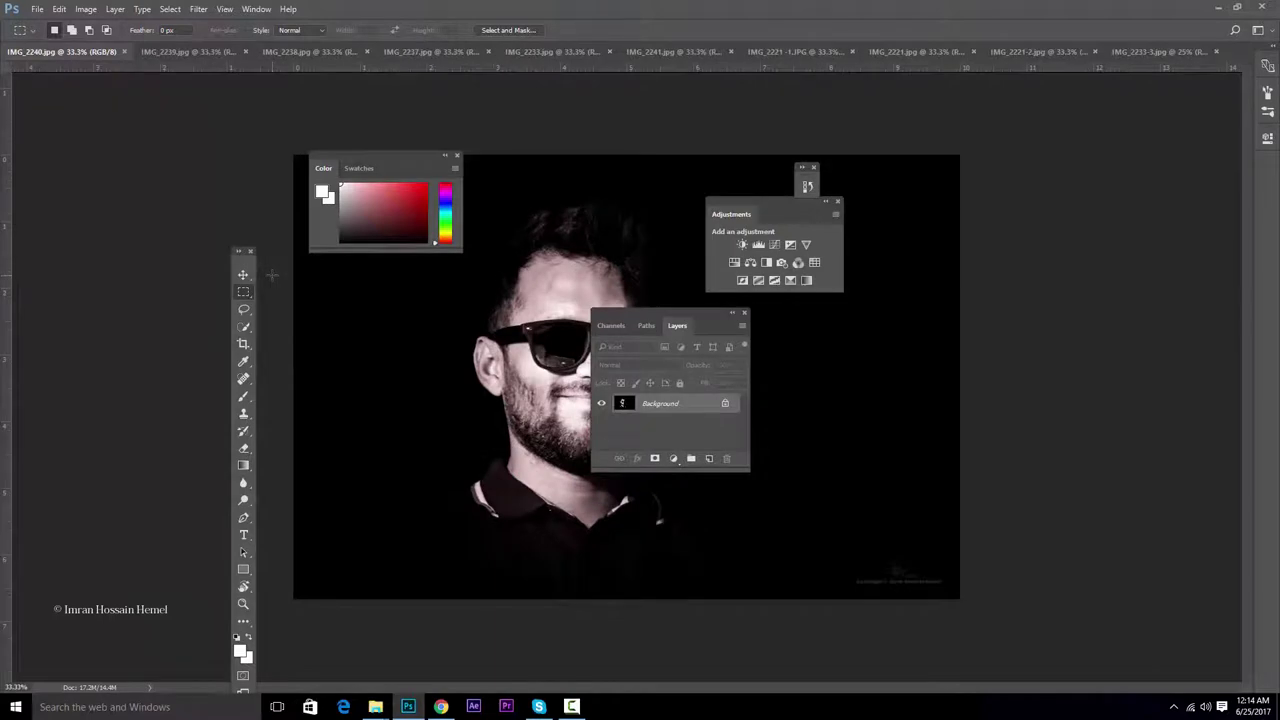
- Switch to Essentials, load my workspace to check the floating panels, then reset to Essentials (Default)
{"action": "left_click", "coordinate": [256, 9]}
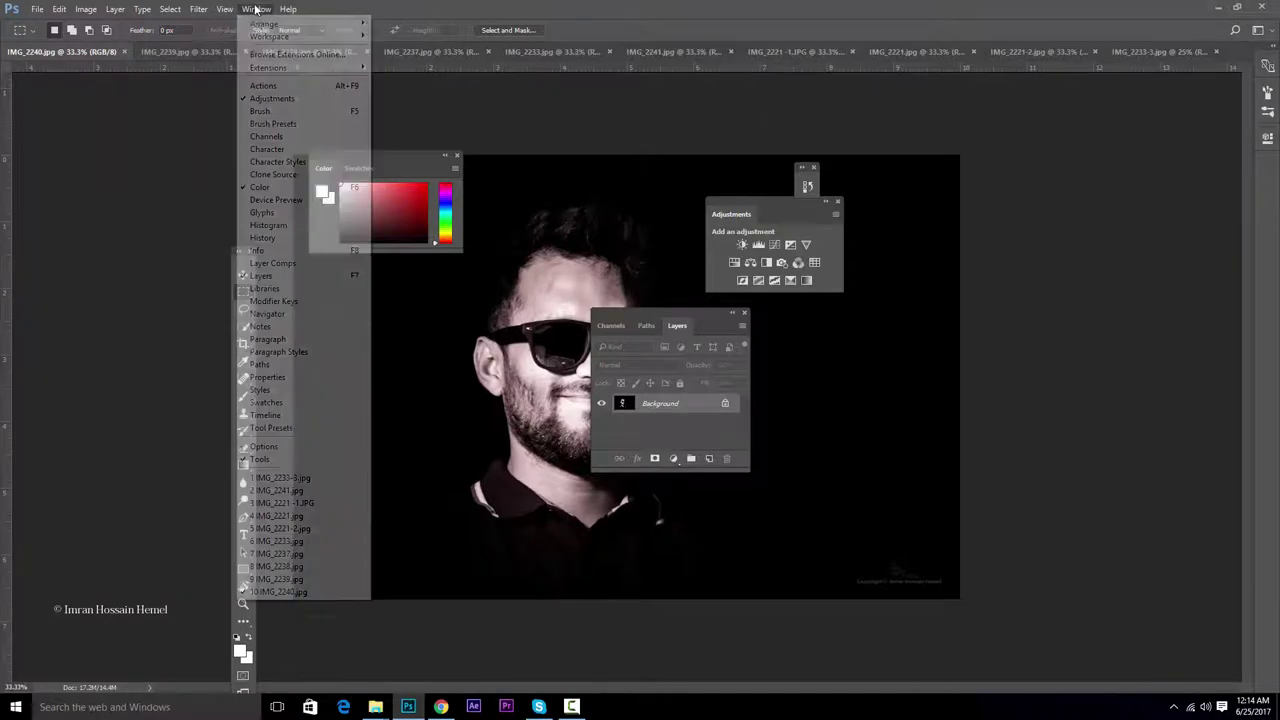
{"action": "mouse_move", "coordinate": [290, 36]}
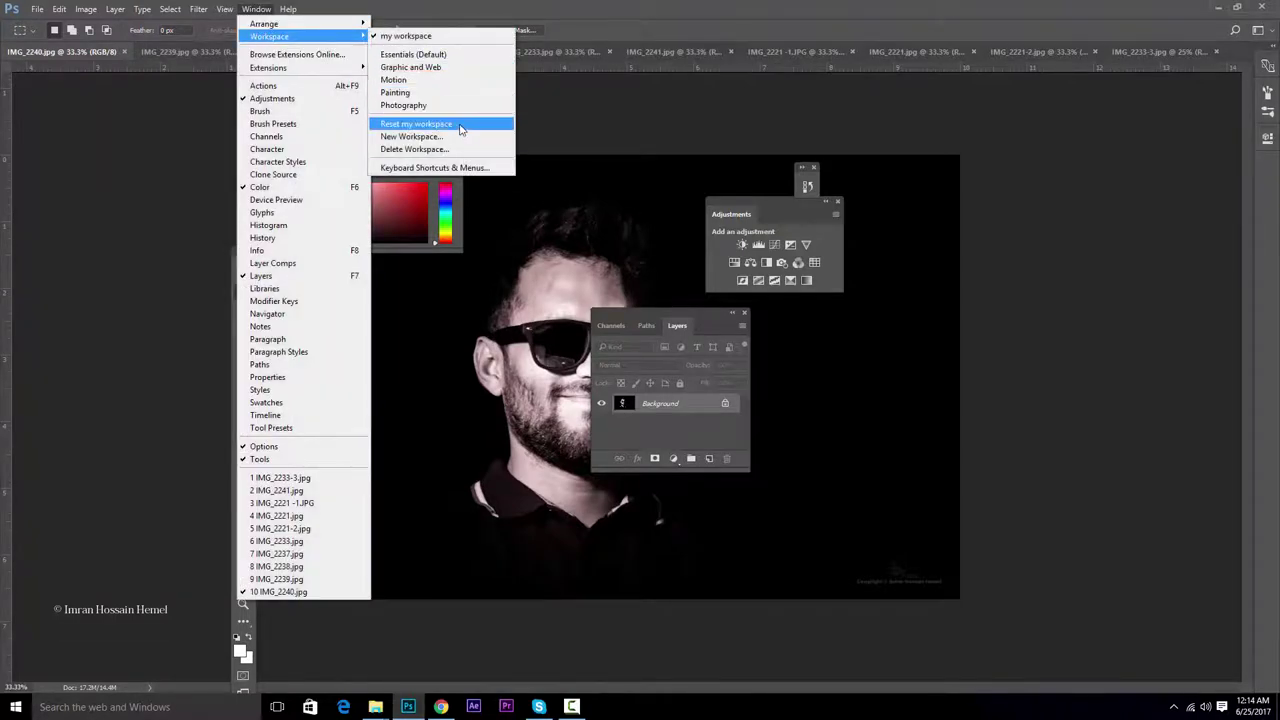
{"action": "left_click", "coordinate": [413, 54]}
{"action": "left_click", "coordinate": [256, 8]}
{"action": "mouse_move", "coordinate": [337, 37]}
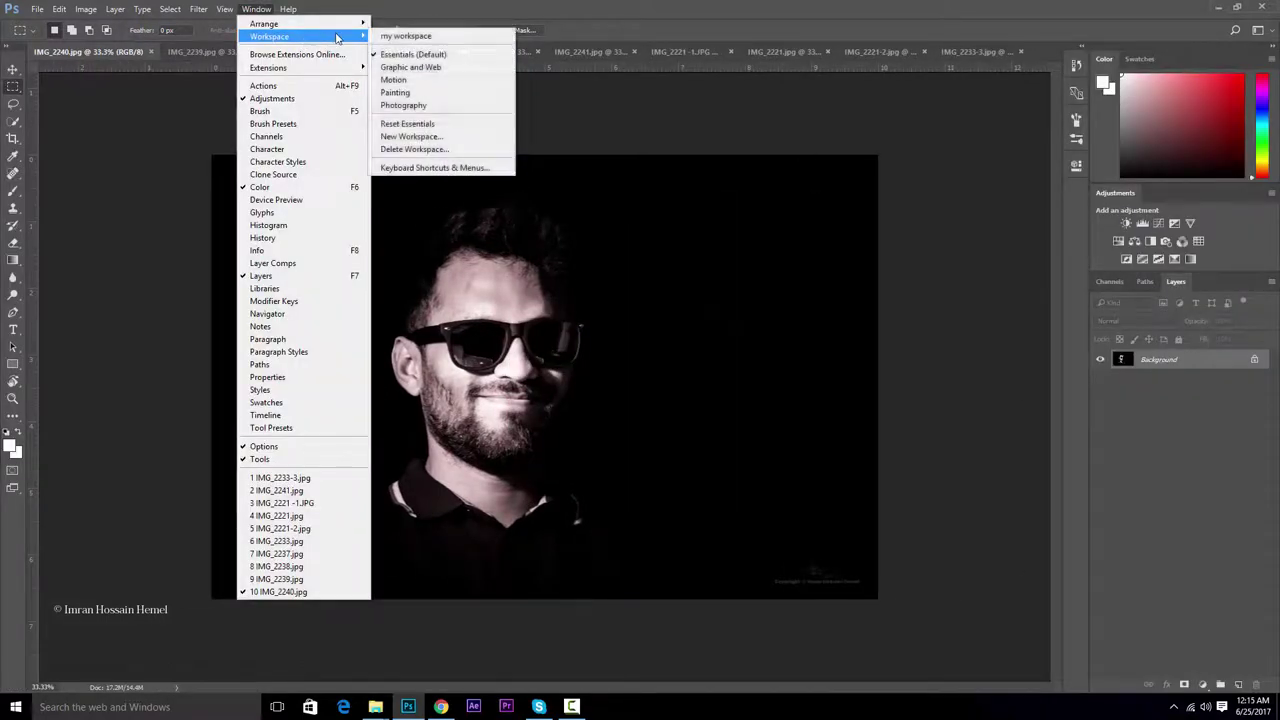
{"action": "left_click", "coordinate": [406, 36]}
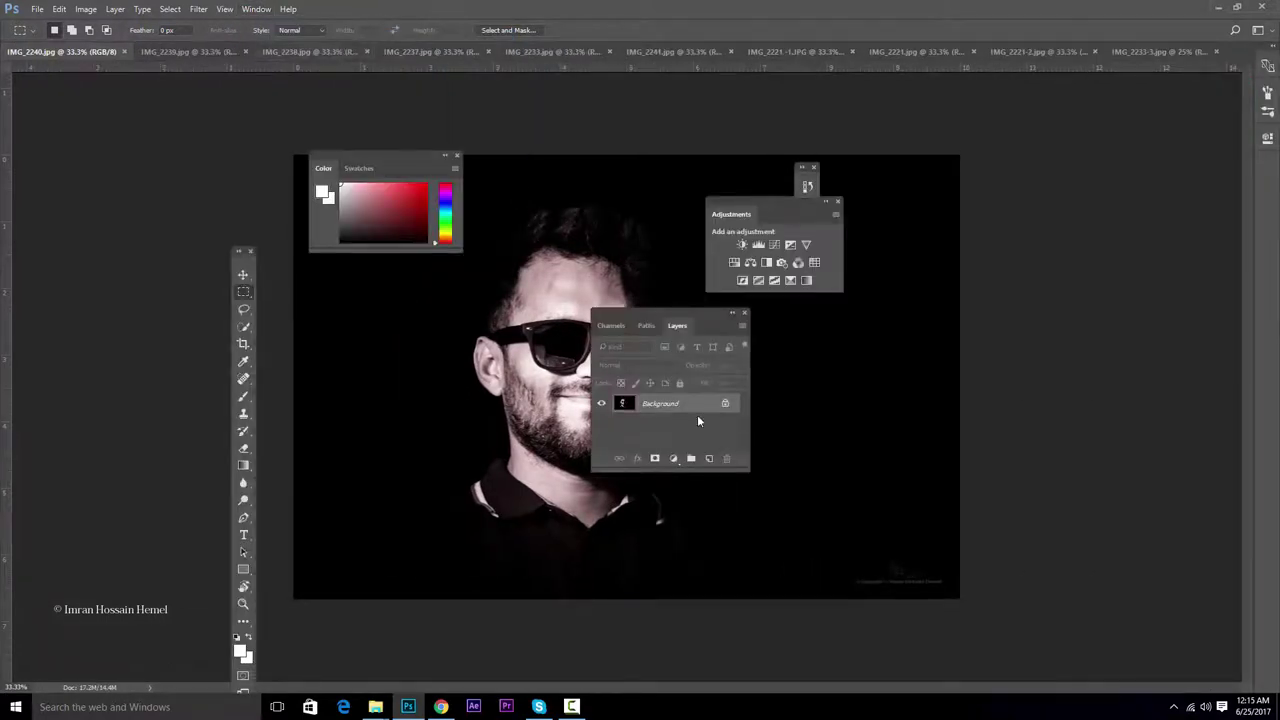
{"action": "left_click", "coordinate": [256, 8]}
{"action": "mouse_move", "coordinate": [310, 36]}
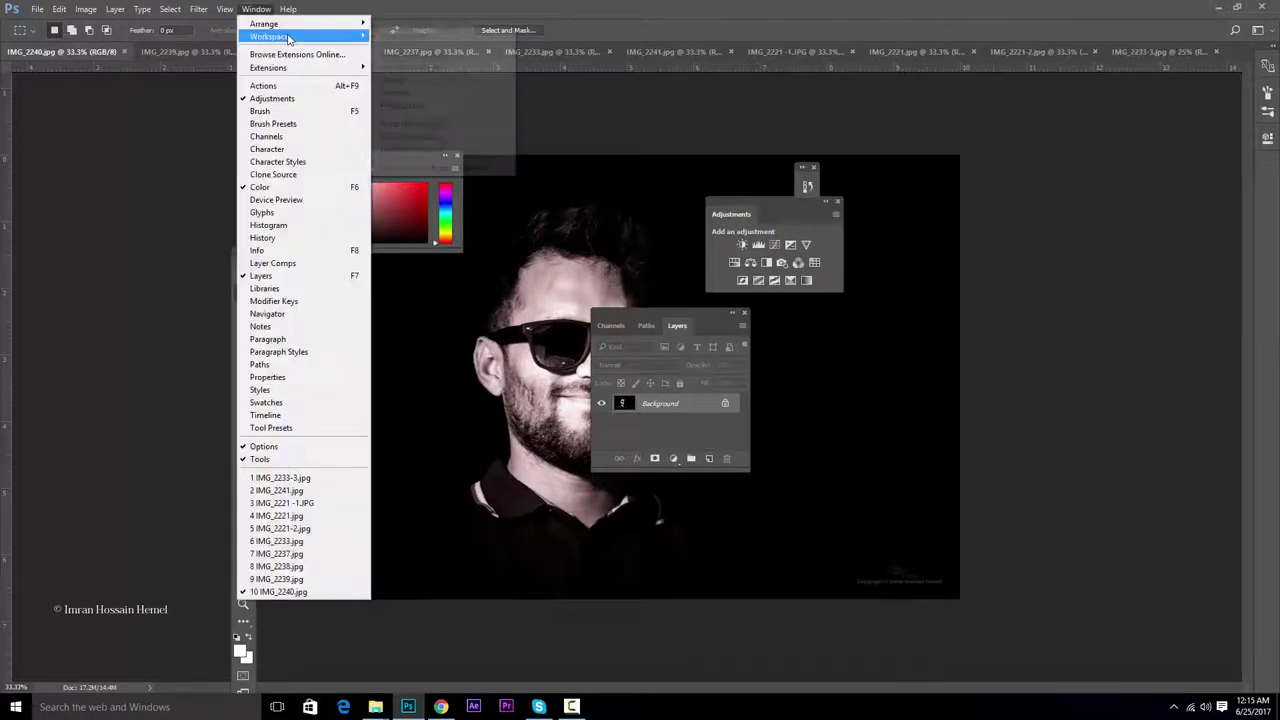
{"action": "left_click", "coordinate": [429, 56]}
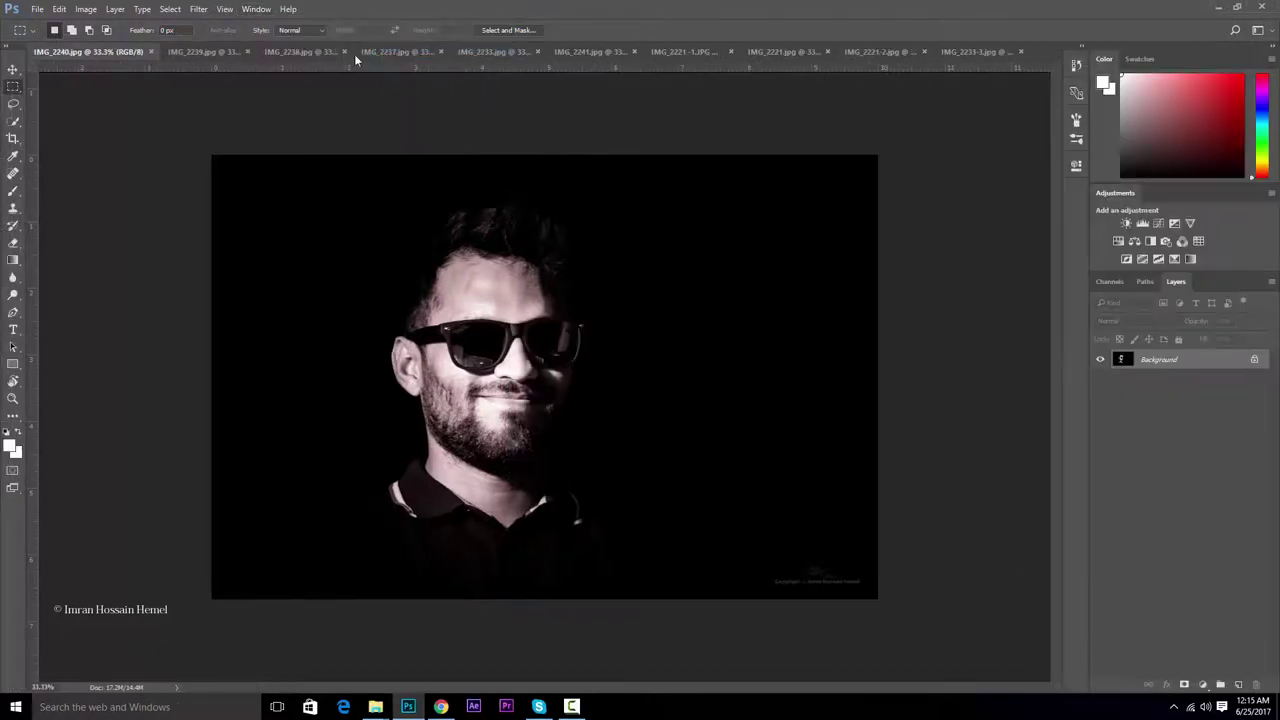
- Save the current layout as a new workspace, then load 'my workspace'
{"action": "left_click", "coordinate": [256, 8]}
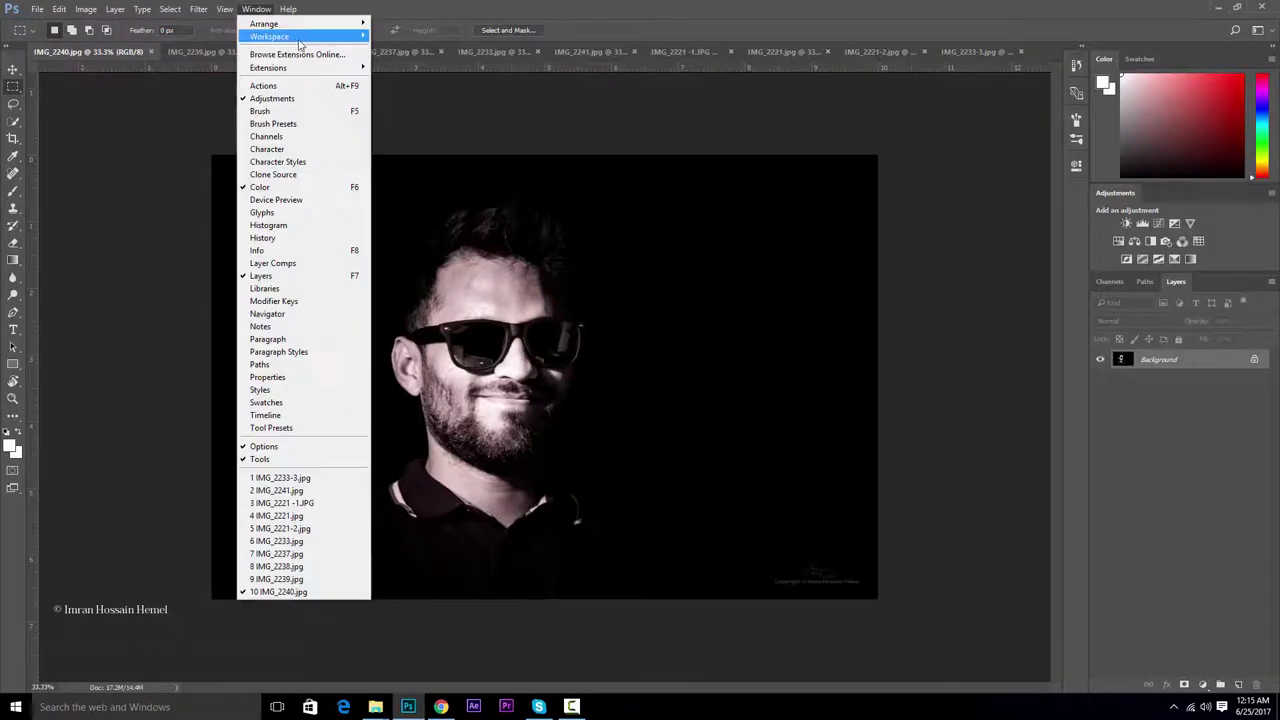
{"action": "mouse_move", "coordinate": [300, 36]}
{"action": "left_click", "coordinate": [459, 136]}
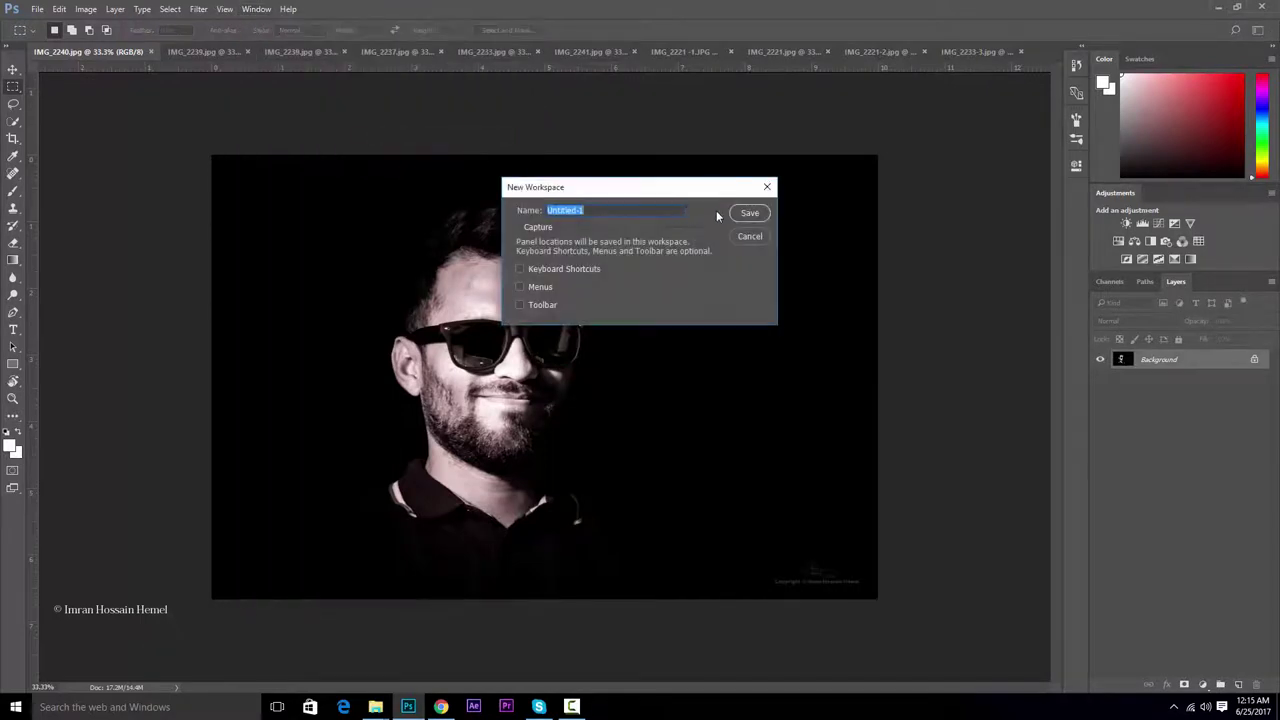
{"action": "left_click", "coordinate": [749, 212]}
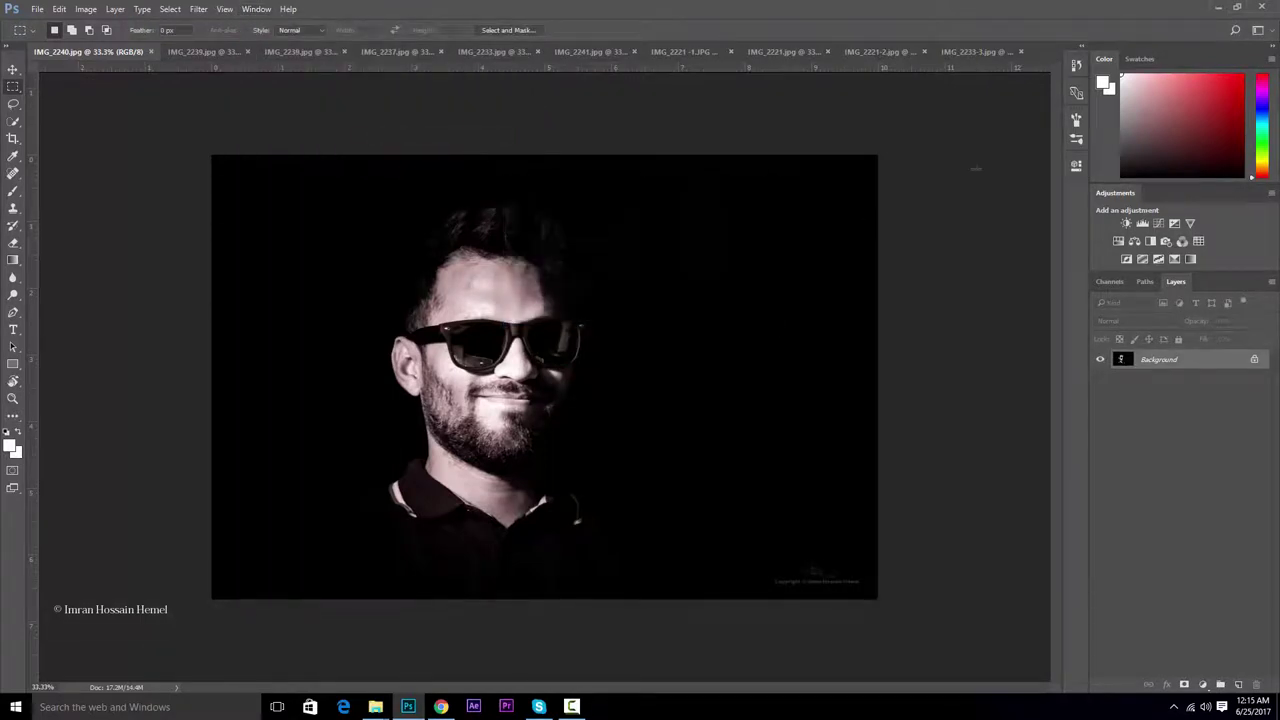
{"action": "left_click", "coordinate": [256, 8]}
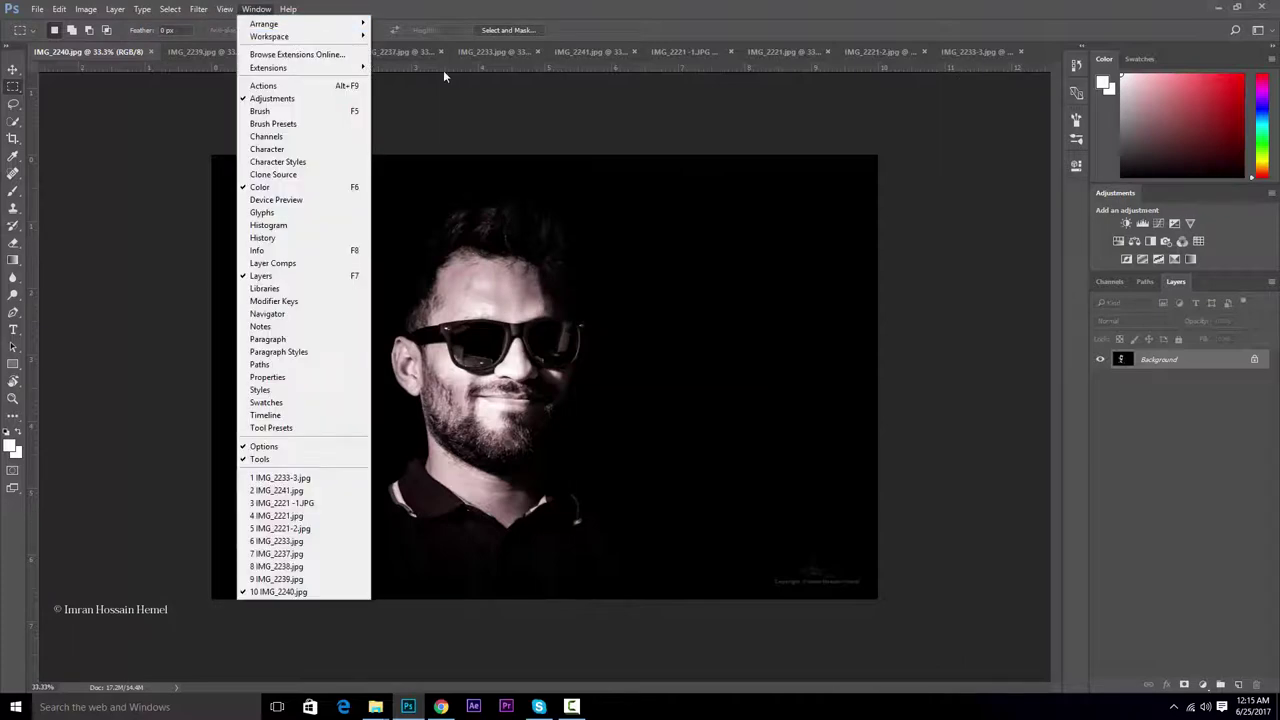
{"action": "mouse_move", "coordinate": [292, 37]}
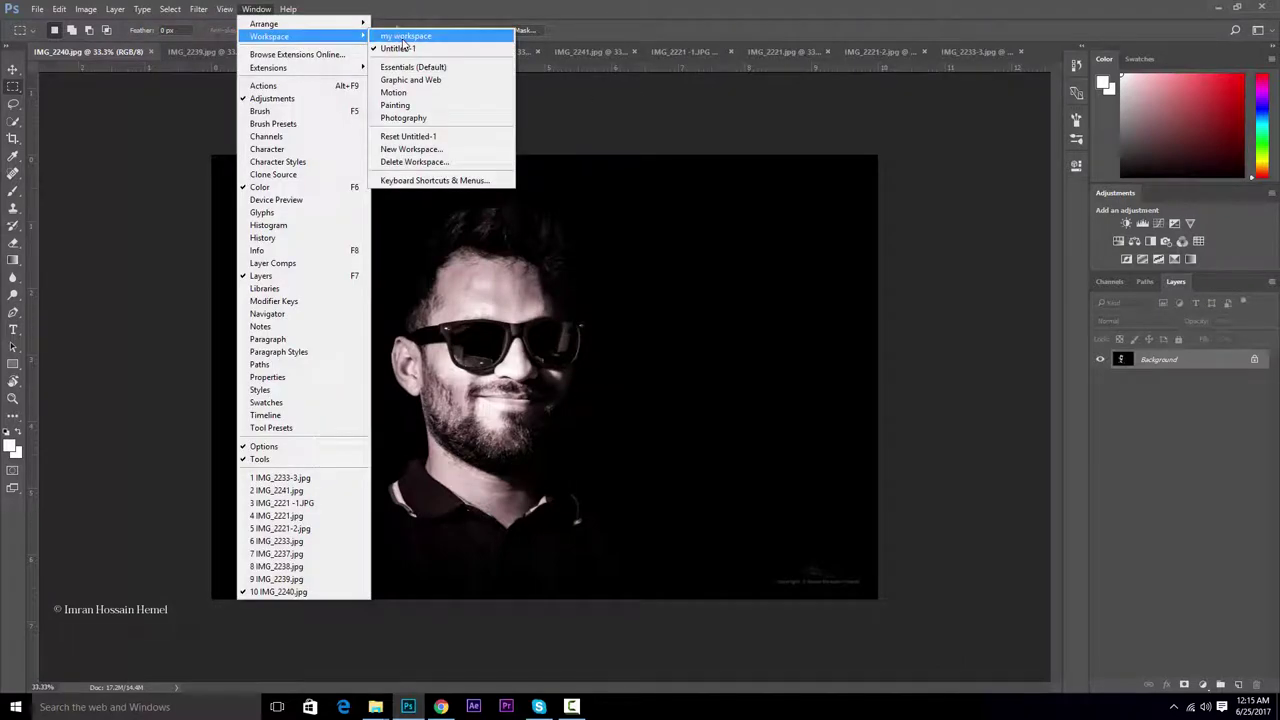
{"action": "left_click", "coordinate": [405, 37]}
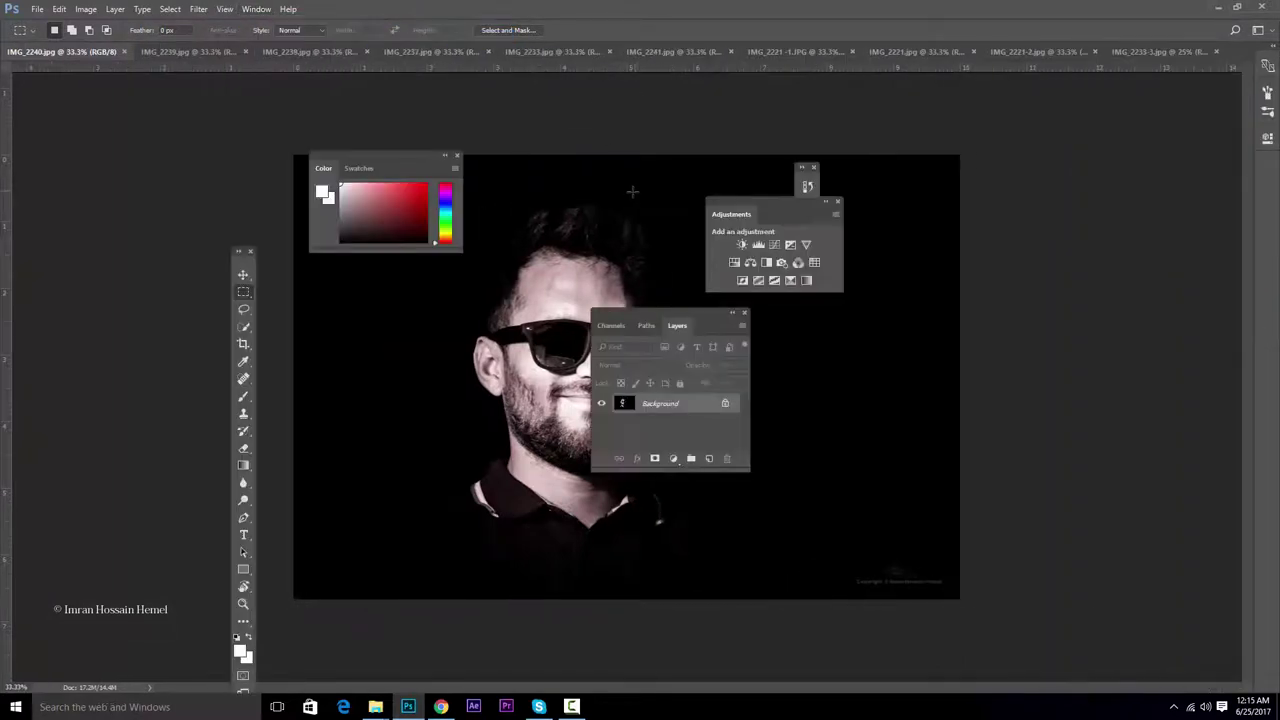
- Rearrange the floating Color, Adjustments, collapsed and Layers panels and toolbar around the portrait
{"action": "left_click_drag", "start_coordinate": [405, 154], "coordinate": [568, 105]}
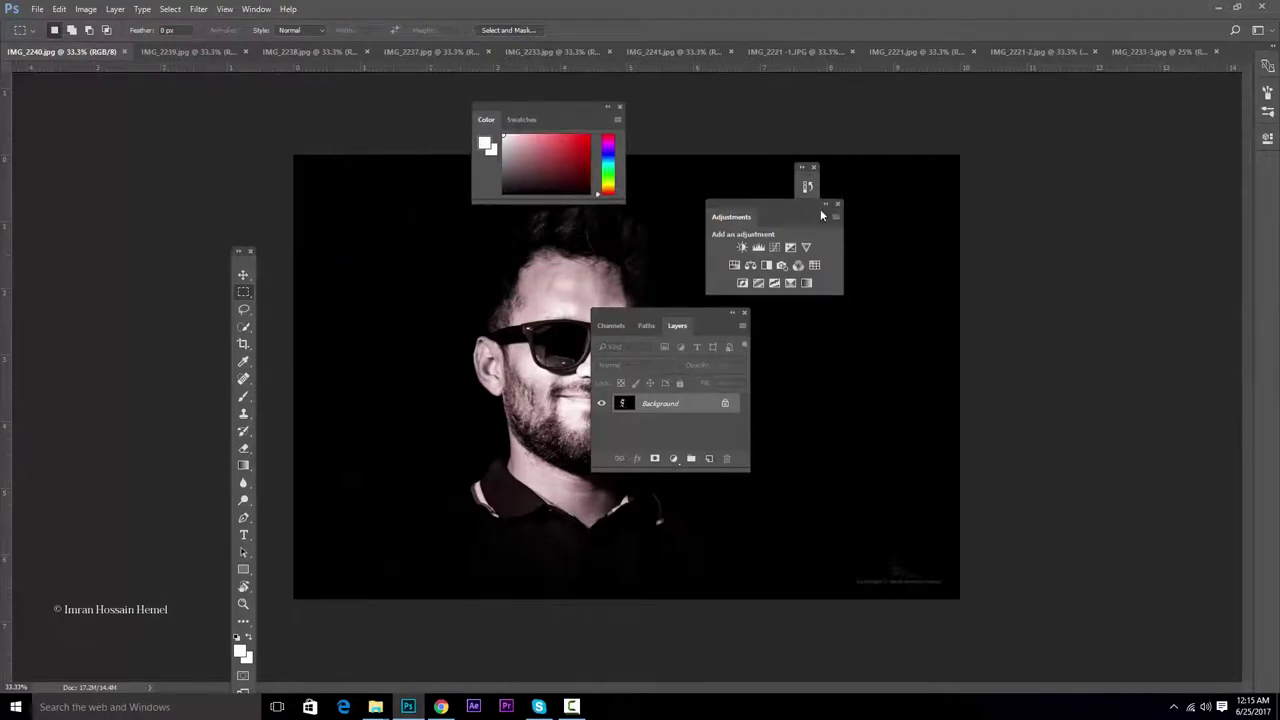
{"action": "left_click_drag", "start_coordinate": [813, 208], "coordinate": [1065, 260]}
{"action": "left_click_drag", "start_coordinate": [806, 167], "coordinate": [866, 152]}
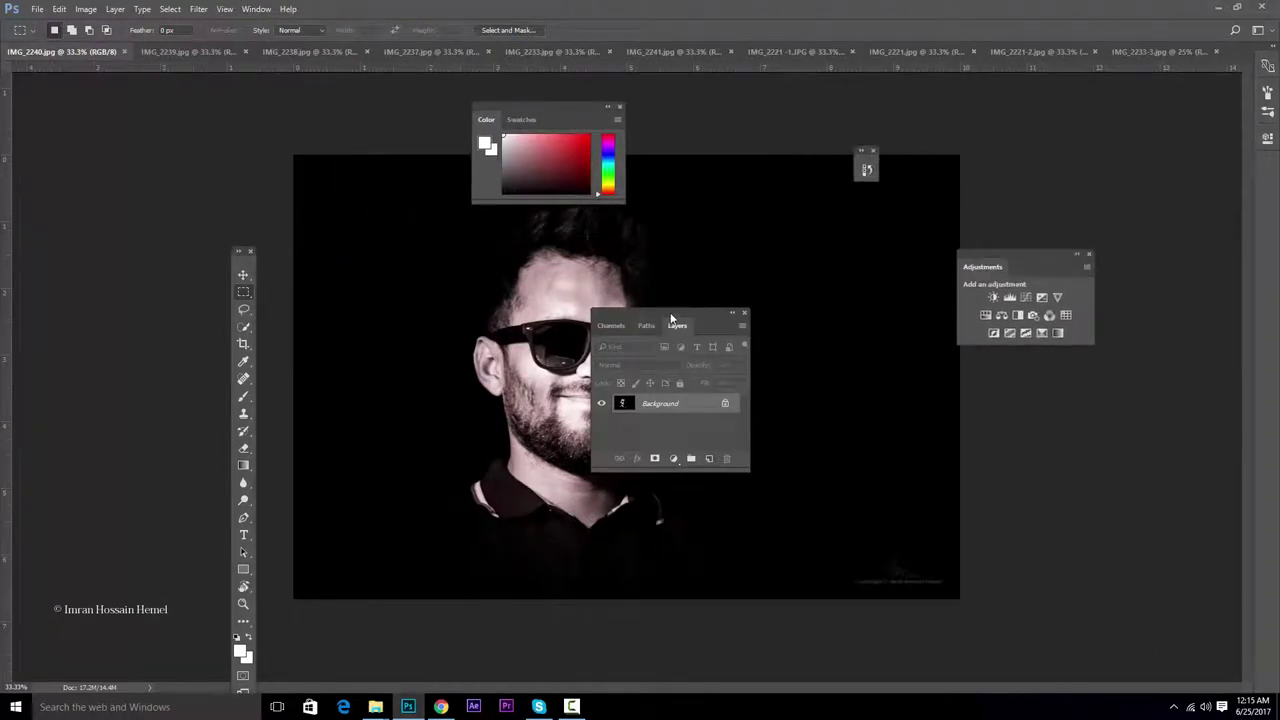
{"action": "left_click_drag", "start_coordinate": [675, 314], "coordinate": [754, 309]}
{"action": "left_click_drag", "start_coordinate": [241, 251], "coordinate": [133, 199]}
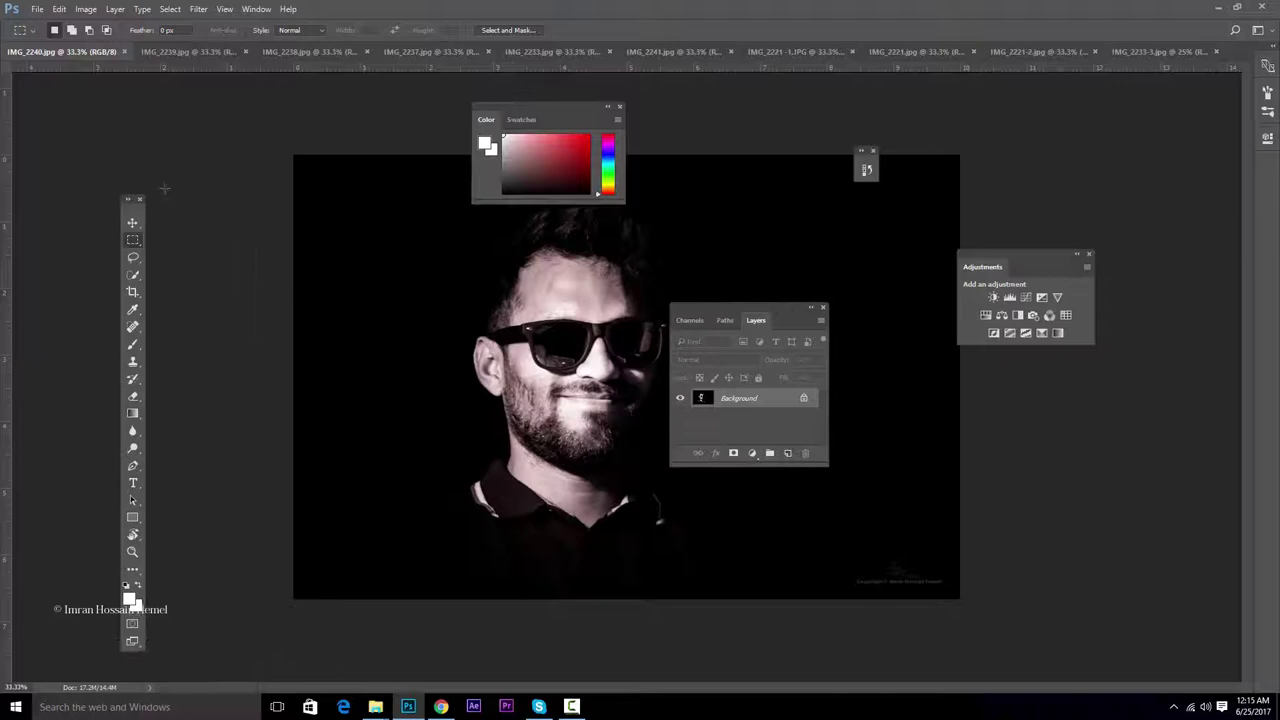
{"action": "left_click", "coordinate": [256, 9]}
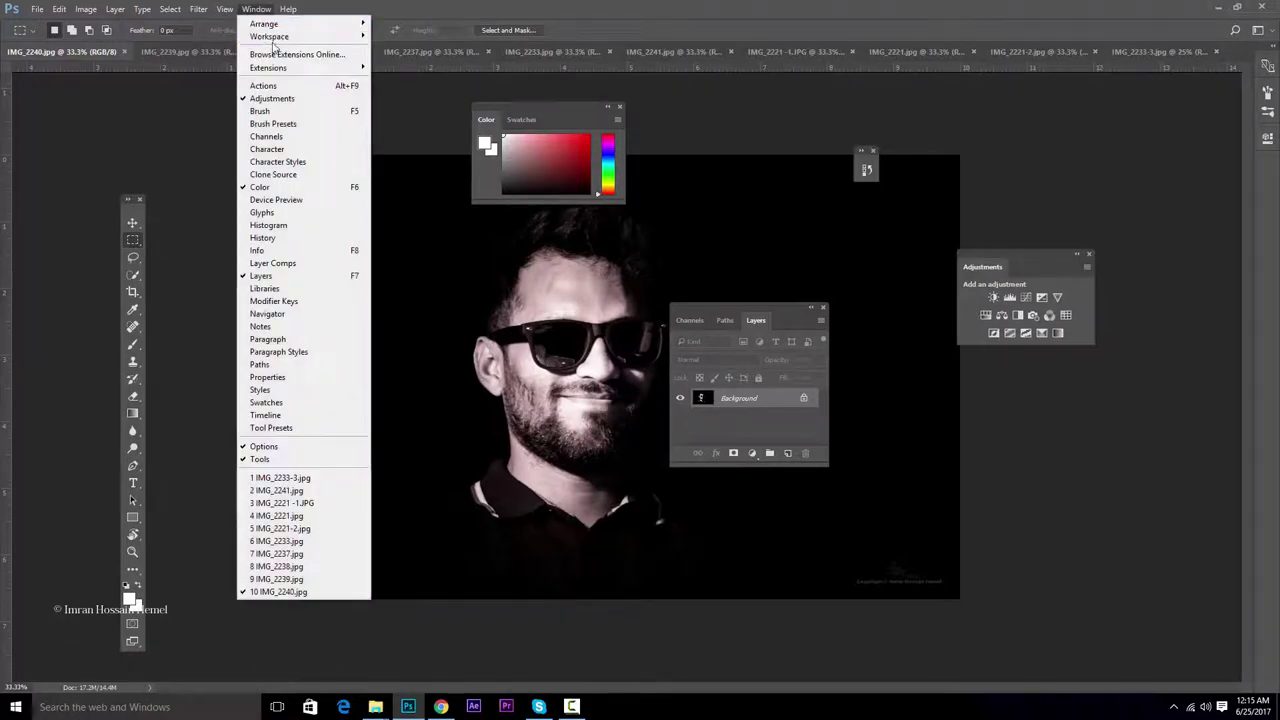
- Switch to the Untitled-1 workspace, reselect 'my workspace', then dismiss the Window menu
{"action": "mouse_move", "coordinate": [285, 42]}
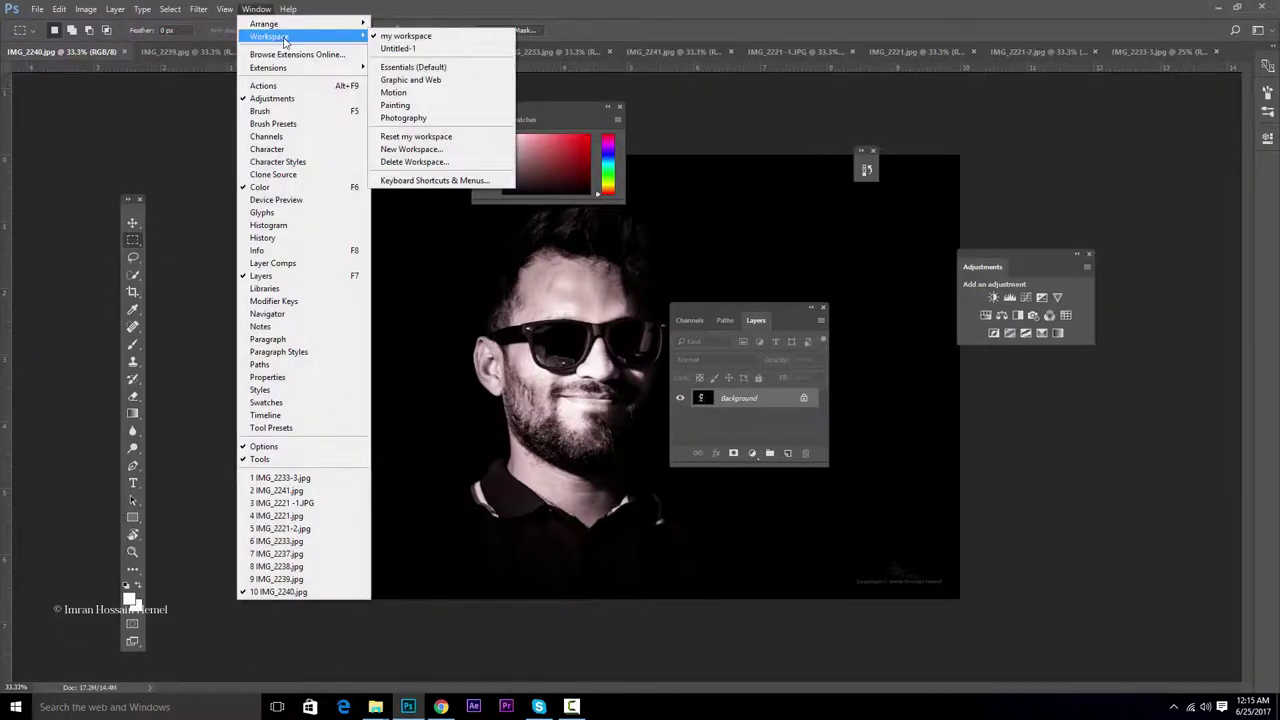
{"action": "left_click", "coordinate": [423, 48]}
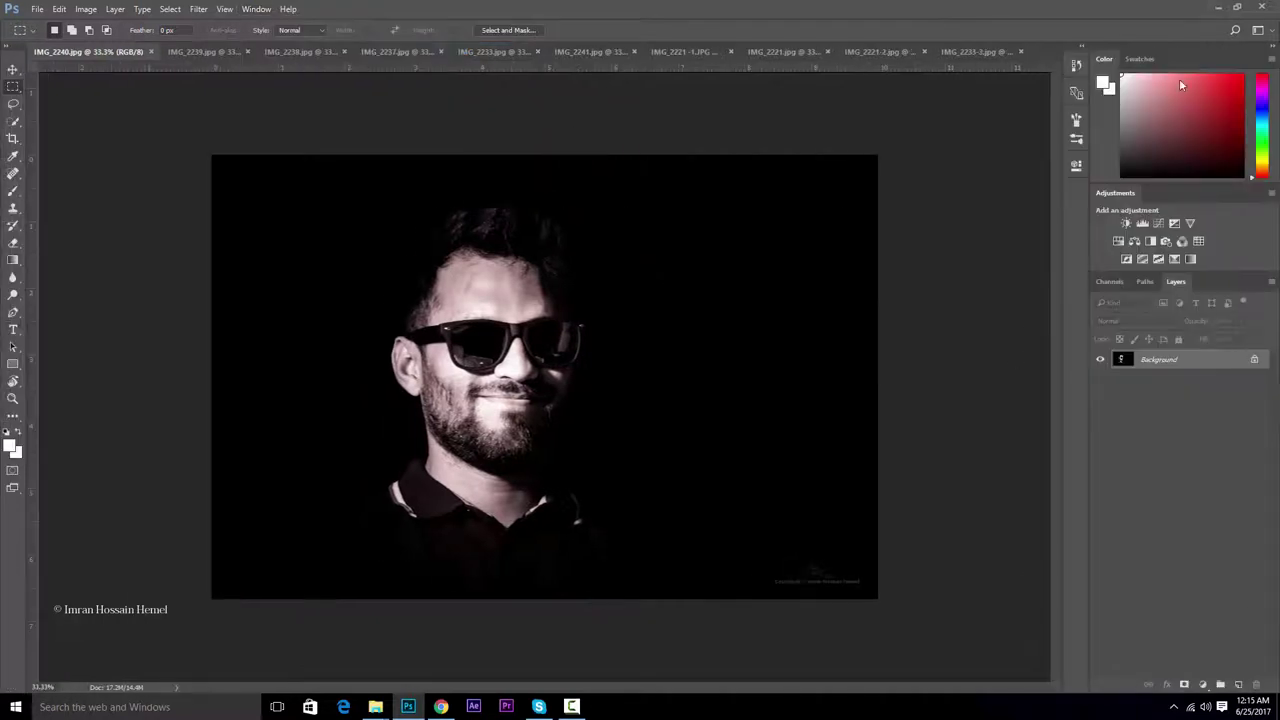
{"action": "left_click", "coordinate": [256, 9]}
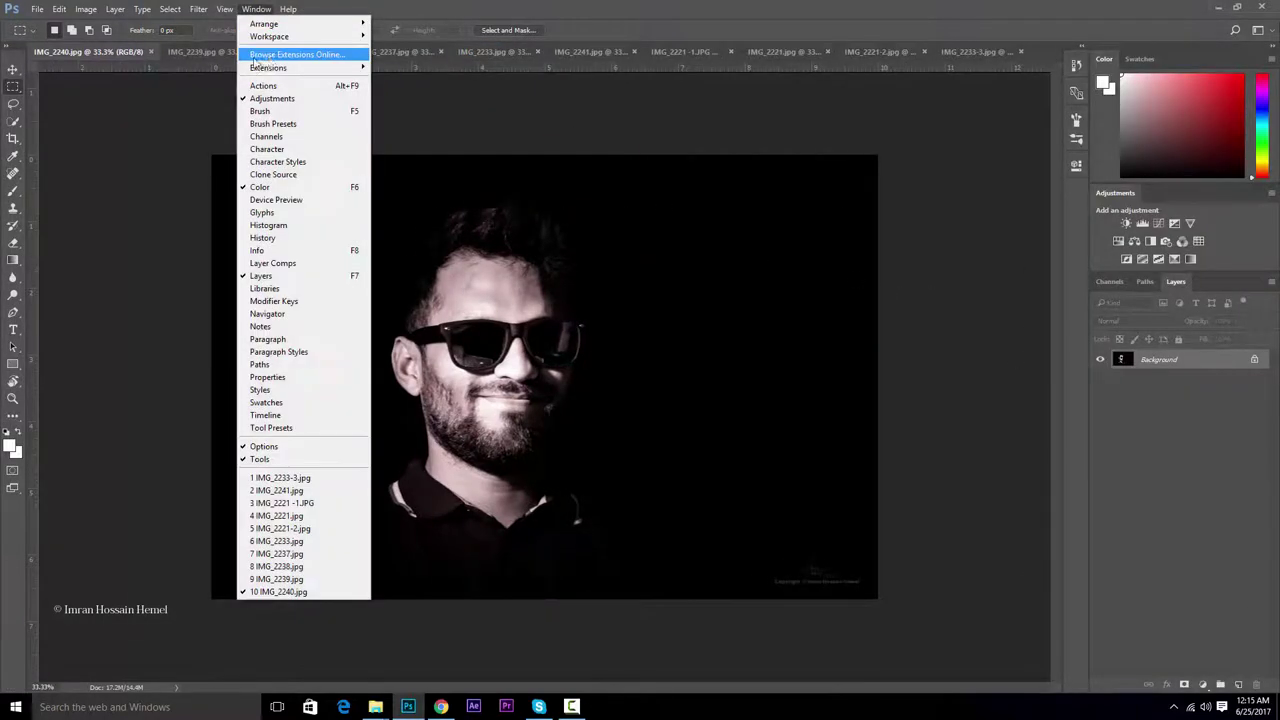
{"action": "mouse_move", "coordinate": [290, 38]}
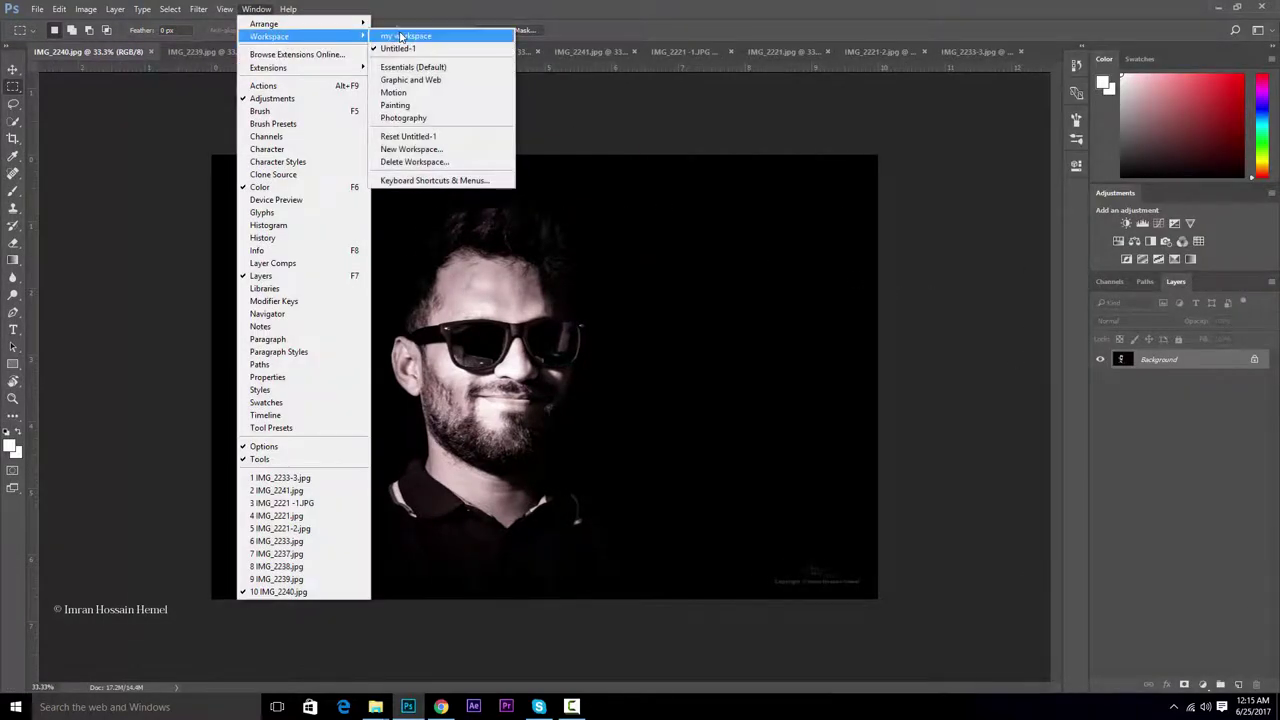
{"action": "left_click", "coordinate": [400, 37]}
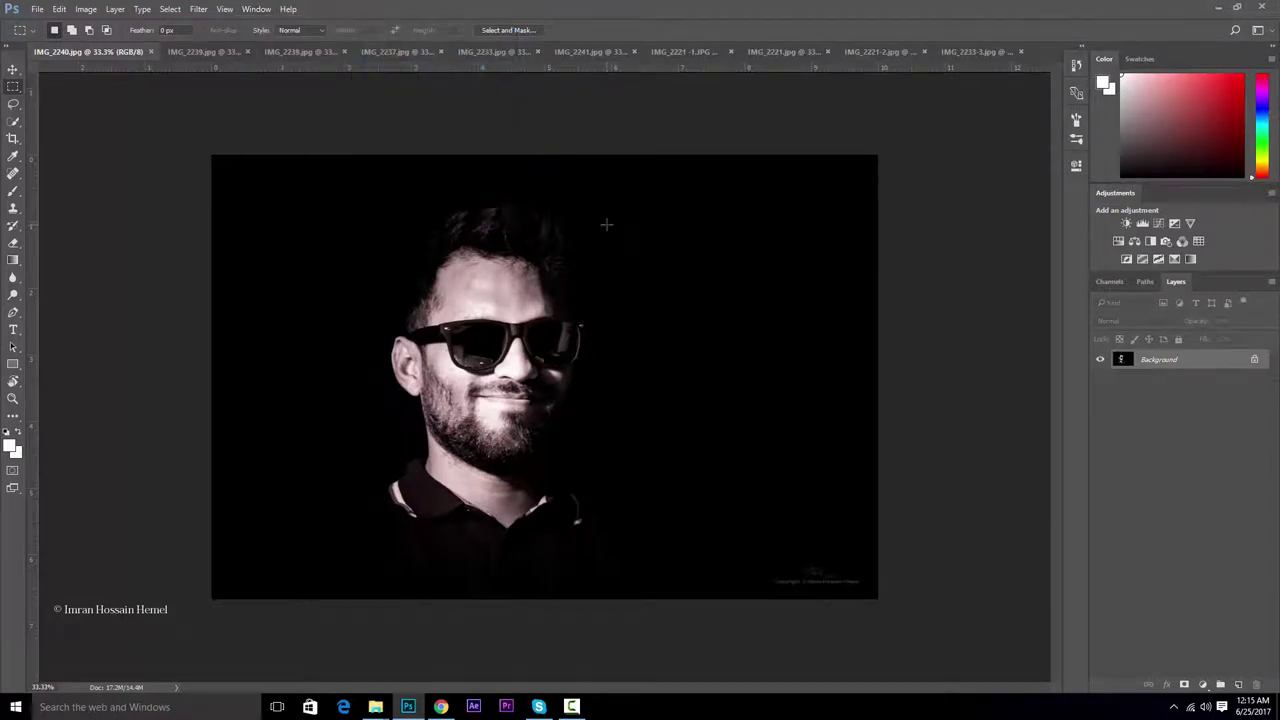
{"action": "left_click", "coordinate": [272, 8]}
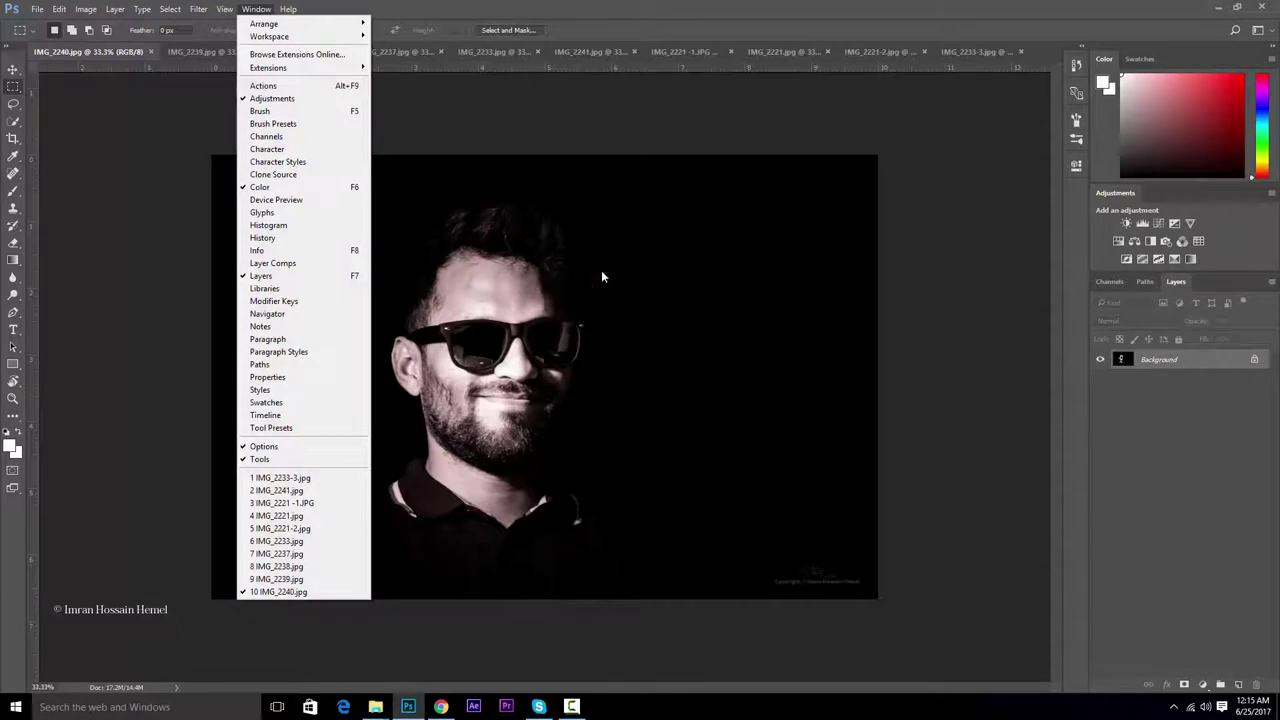
{"action": "left_click", "coordinate": [638, 277]}
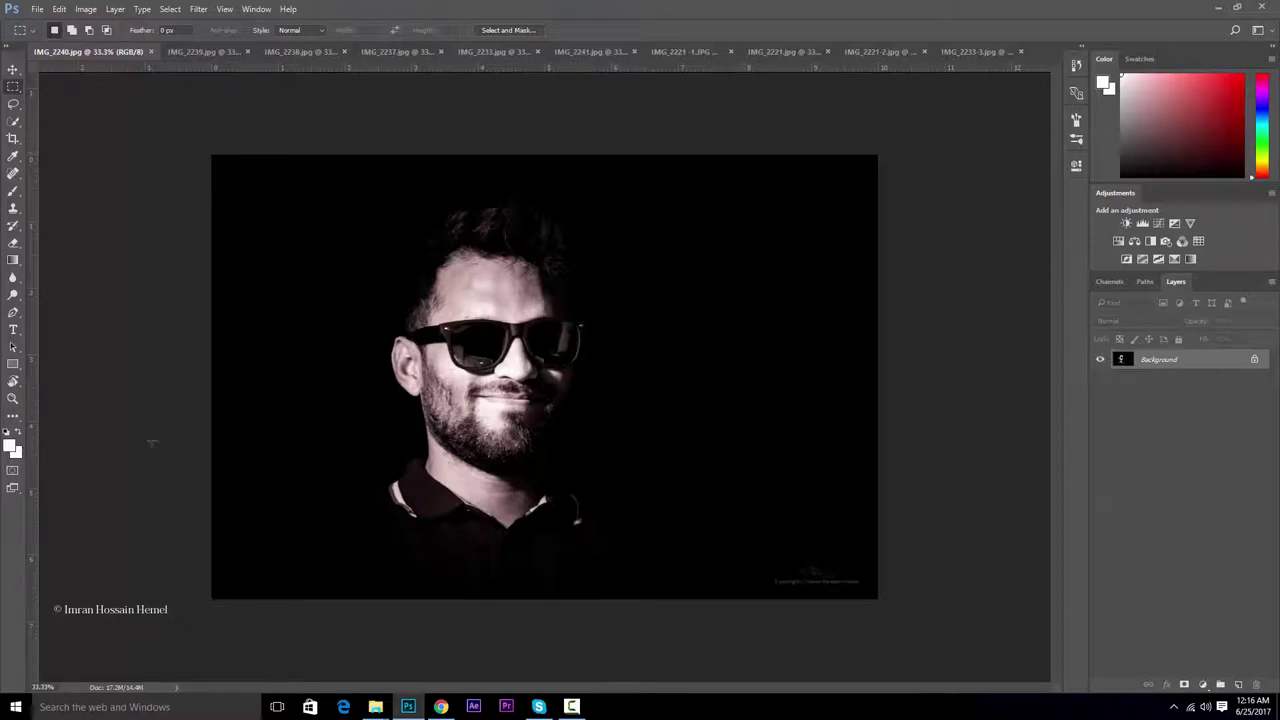
- With the Zoom tool, magnify the face to 66.7%, then Ctrl+- out to the whole portrait
{"action": "left_click", "coordinate": [13, 398]}
{"action": "left_click_drag", "start_coordinate": [355, 370], "coordinate": [520, 372]}
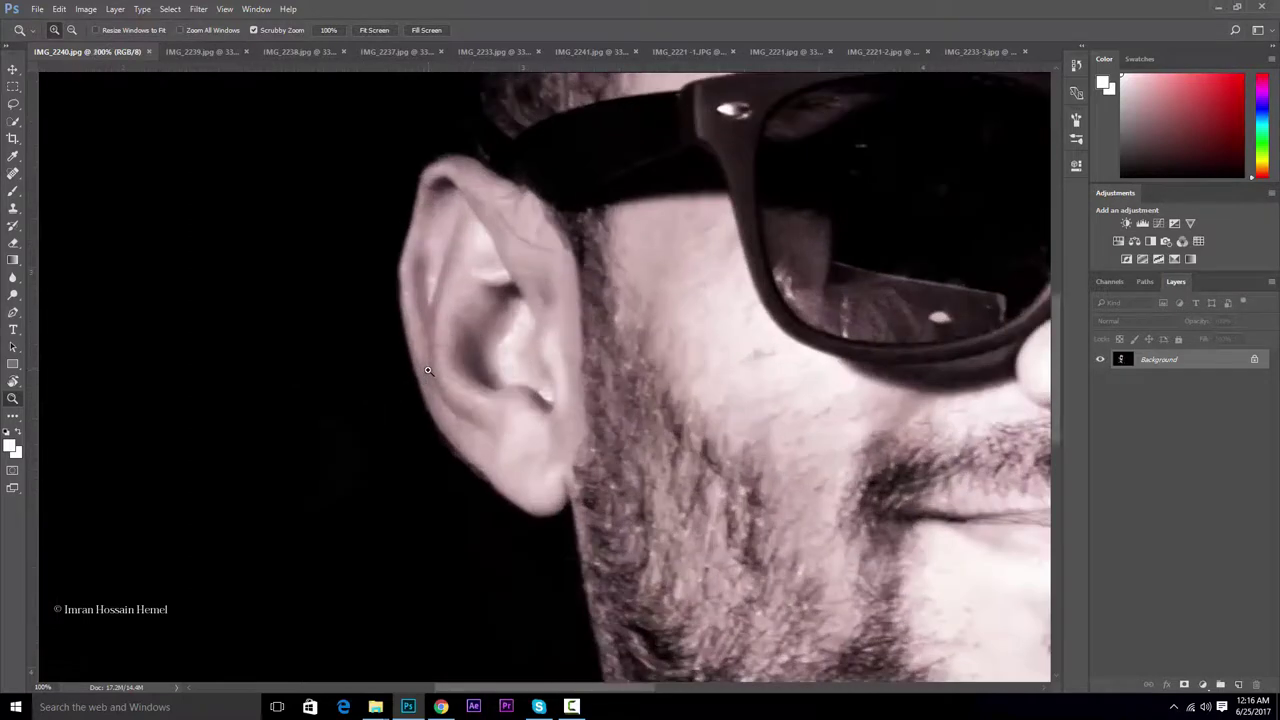
{"action": "key", "text": "ctrl+minus"}
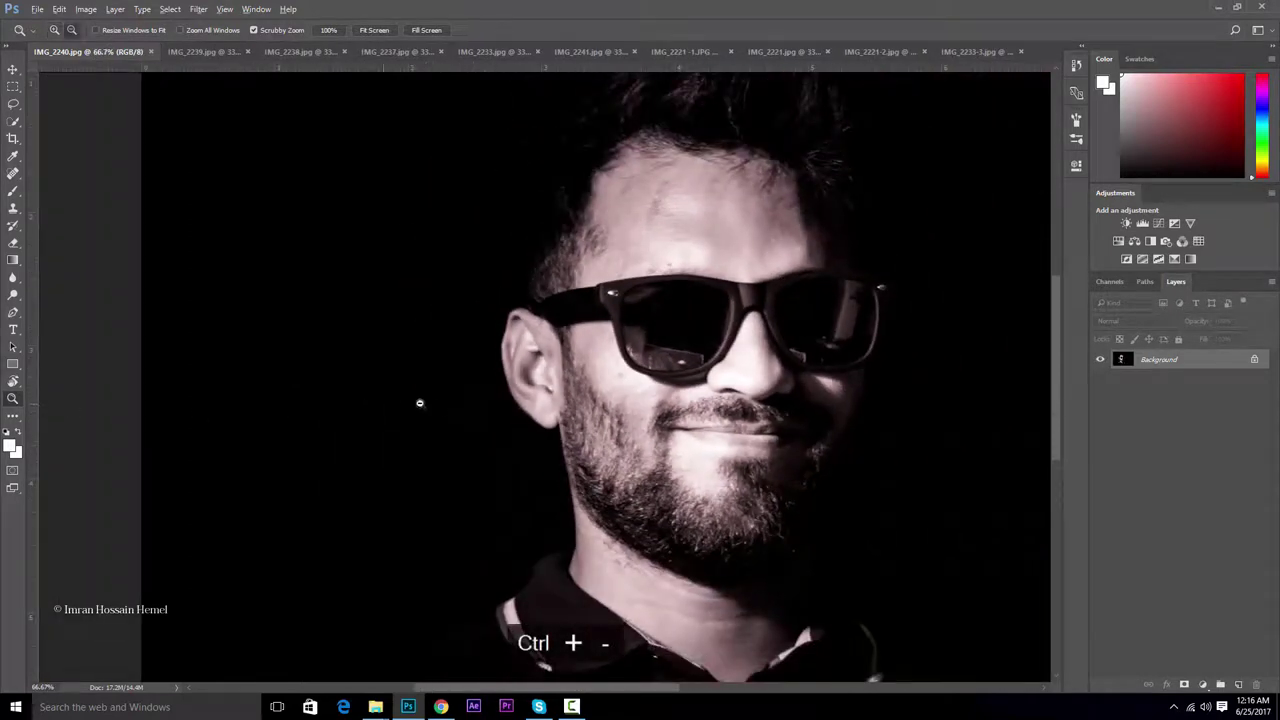
{"action": "key", "text": "ctrl+minus"}
{"action": "key", "text": "ctrl+minus"}
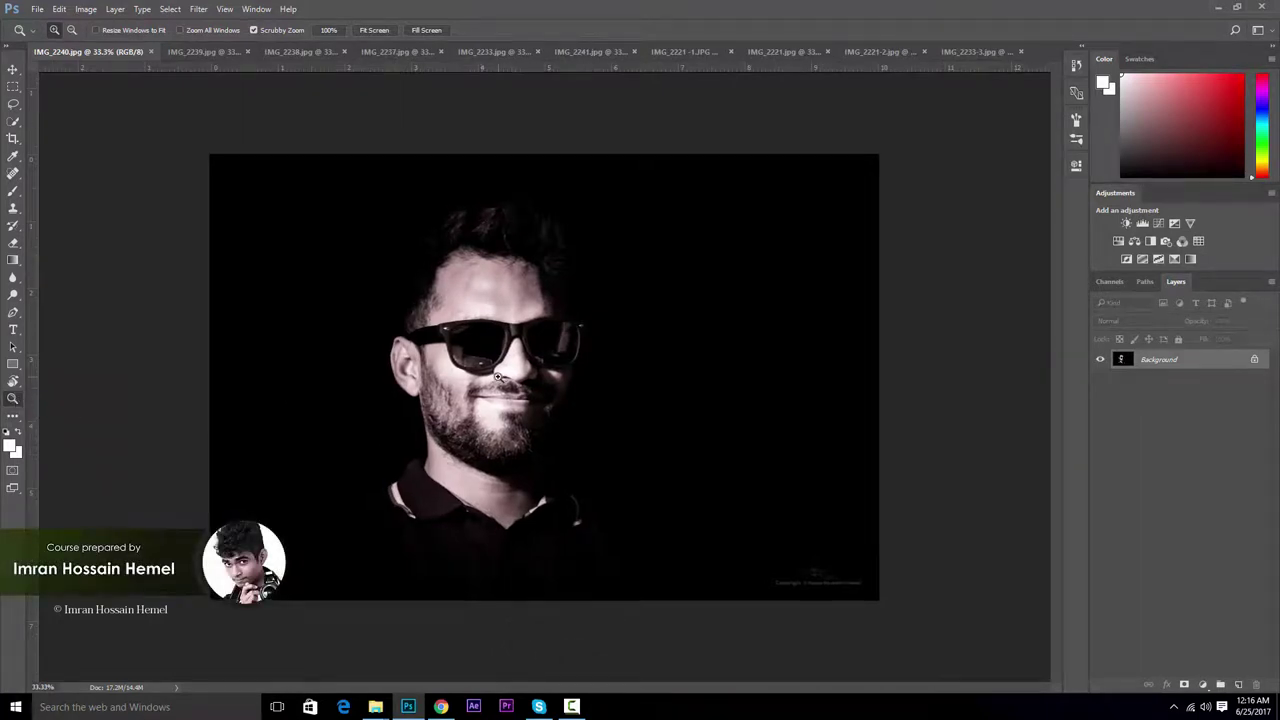
- Zoom in on the face and nose up to 300%, then back out to the whole face
{"action": "left_click", "coordinate": [495, 392]}
{"action": "left_click", "coordinate": [556, 372]}
{"action": "left_click", "coordinate": [556, 372]}
{"action": "left_click", "coordinate": [471, 345]}
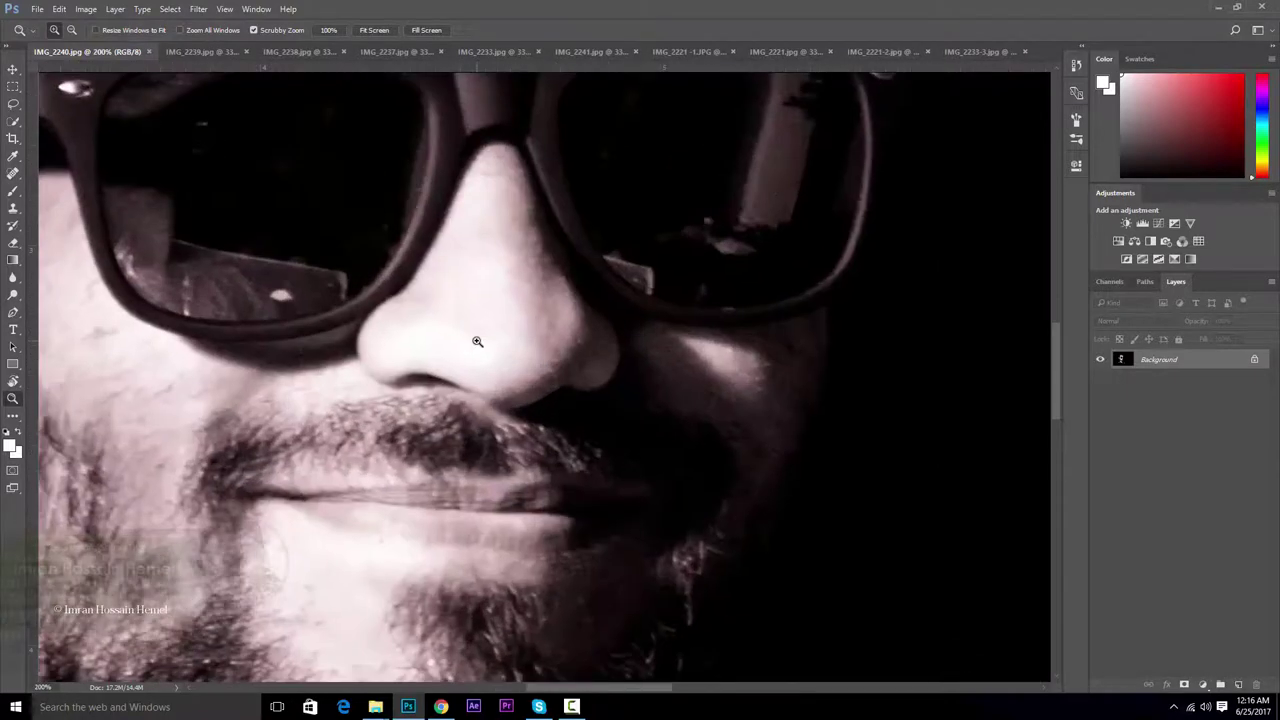
{"action": "left_click", "coordinate": [477, 341]}
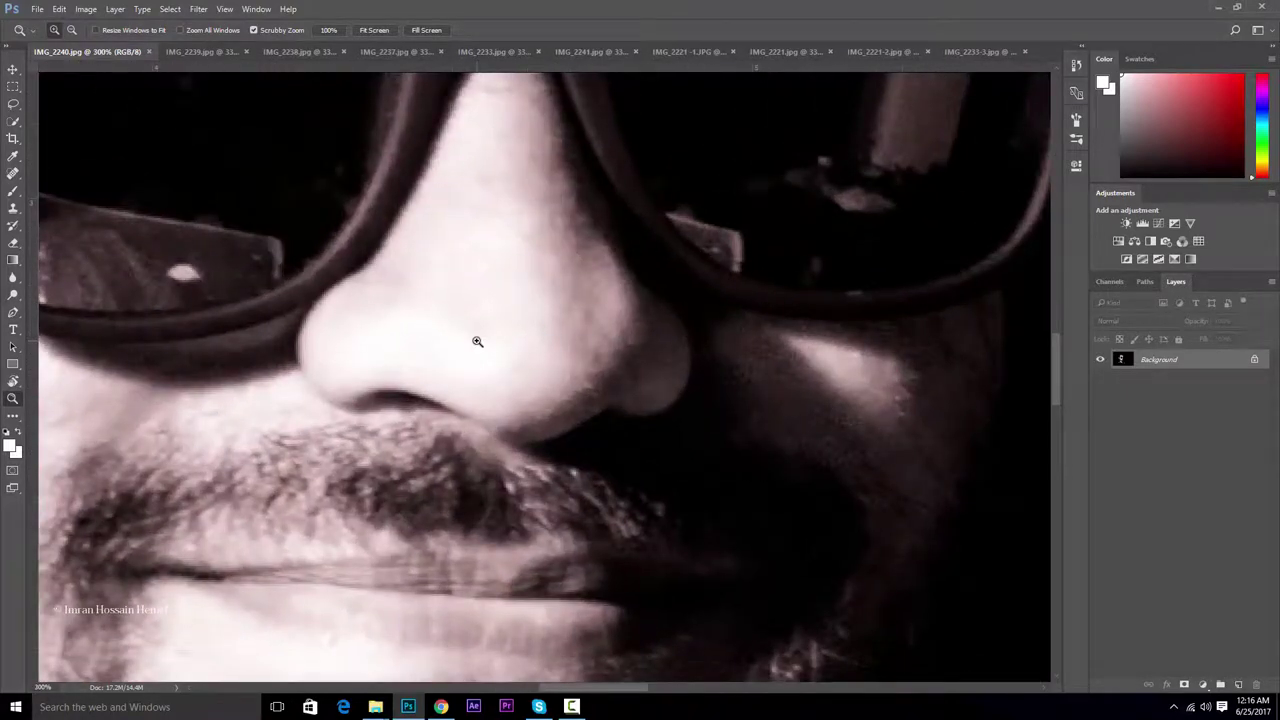
{"action": "left_click", "coordinate": [477, 341], "text": "alt"}
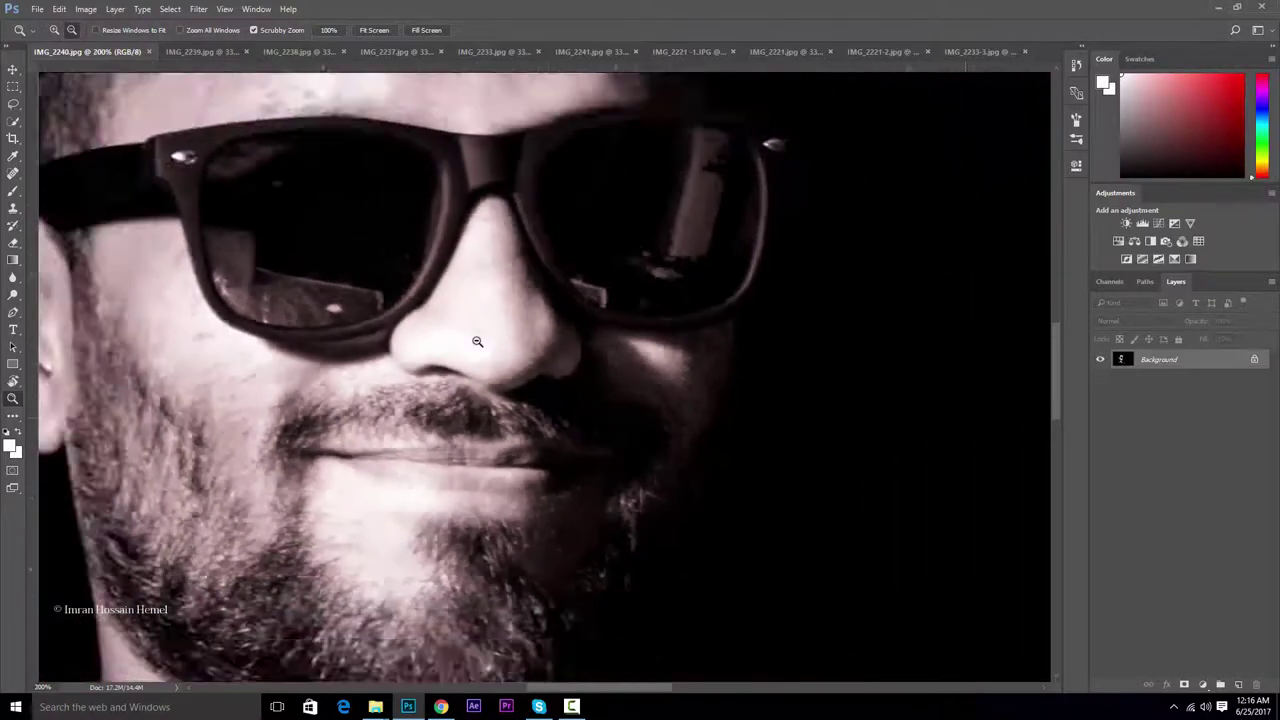
{"action": "left_click", "coordinate": [488, 333], "text": "alt"}
{"action": "left_click", "coordinate": [491, 335], "text": "alt"}
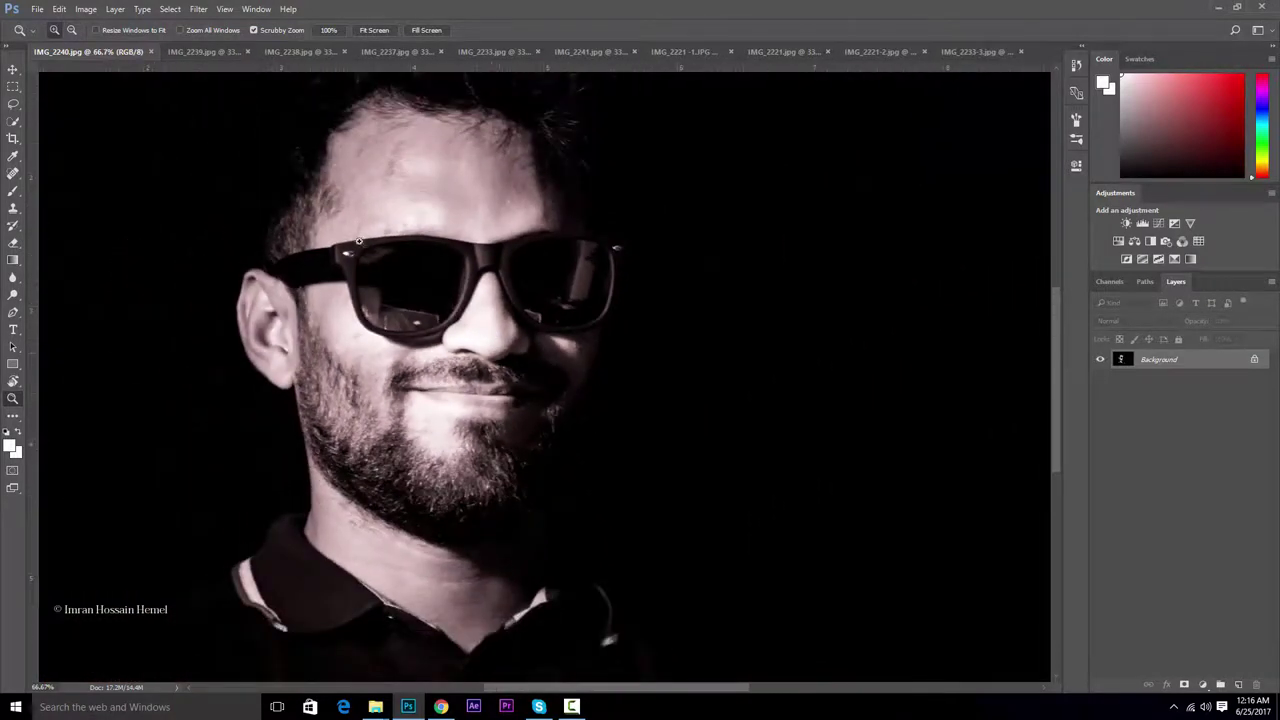
- In zoom-out mode shrink the photo to 12.5% and 8.33%, back to 33.3%, then 12.5%
{"action": "left_click", "coordinate": [71, 30]}
{"action": "left_click", "coordinate": [447, 298]}
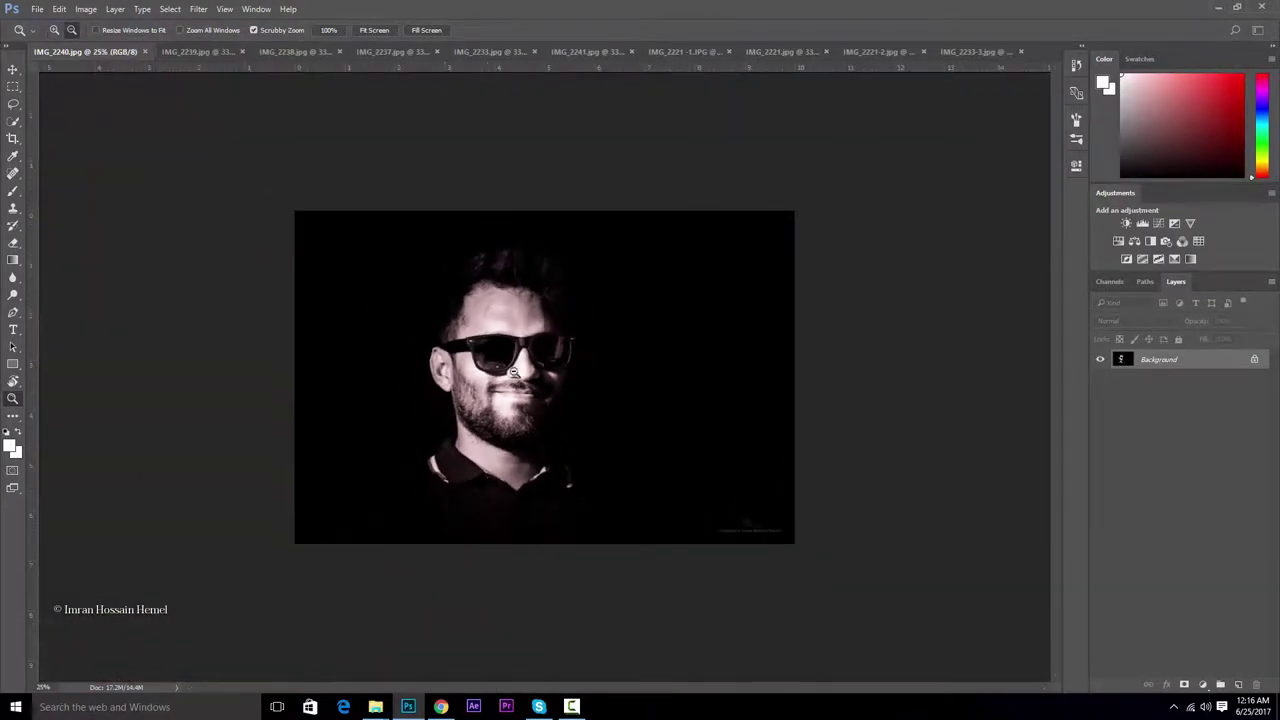
{"action": "left_click", "coordinate": [428, 316]}
{"action": "left_click", "coordinate": [457, 371]}
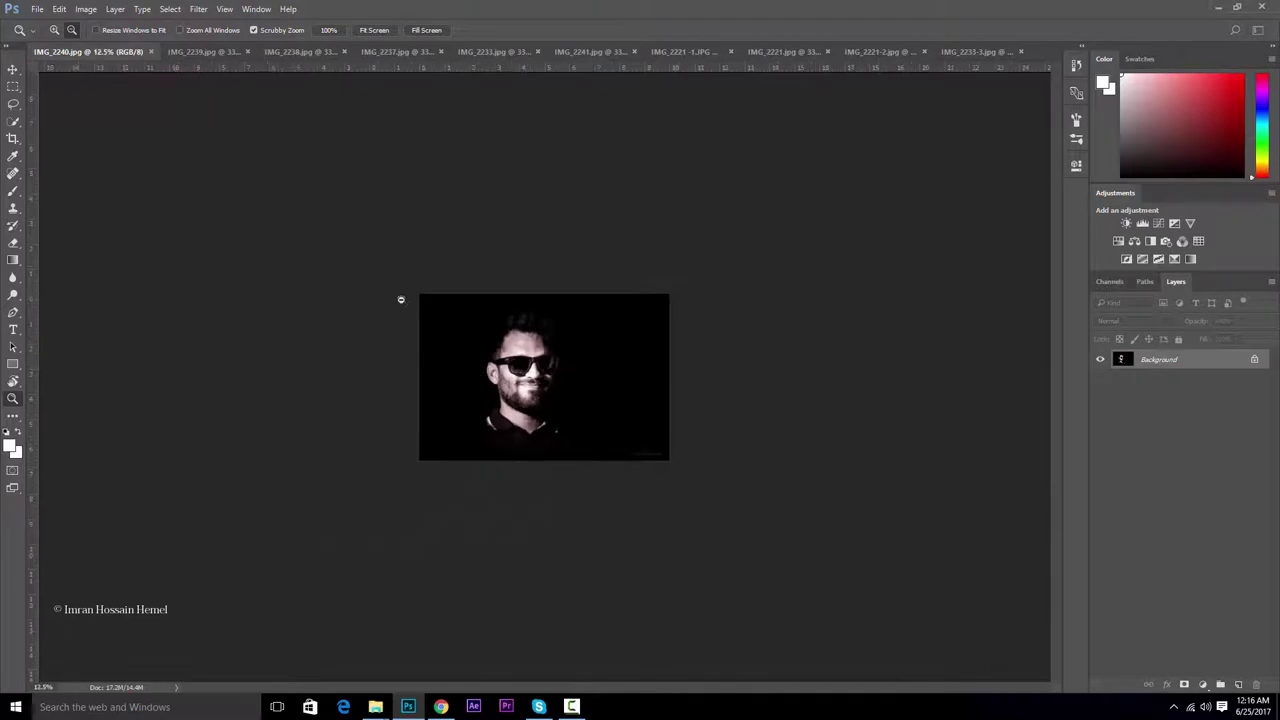
{"action": "left_click", "coordinate": [518, 392]}
{"action": "left_click", "coordinate": [483, 407]}
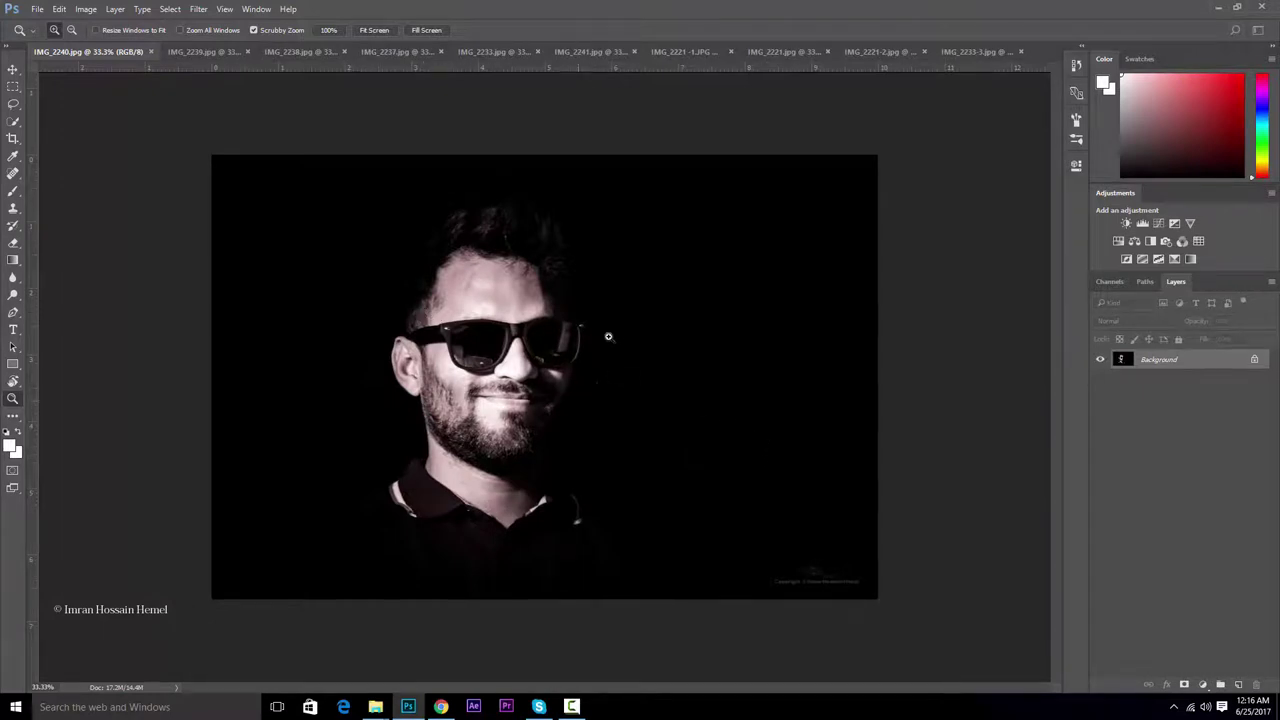
{"action": "key", "text": "ctrl+minus"}
{"action": "key", "text": "ctrl+minus"}
{"action": "key", "text": "ctrl+minus"}
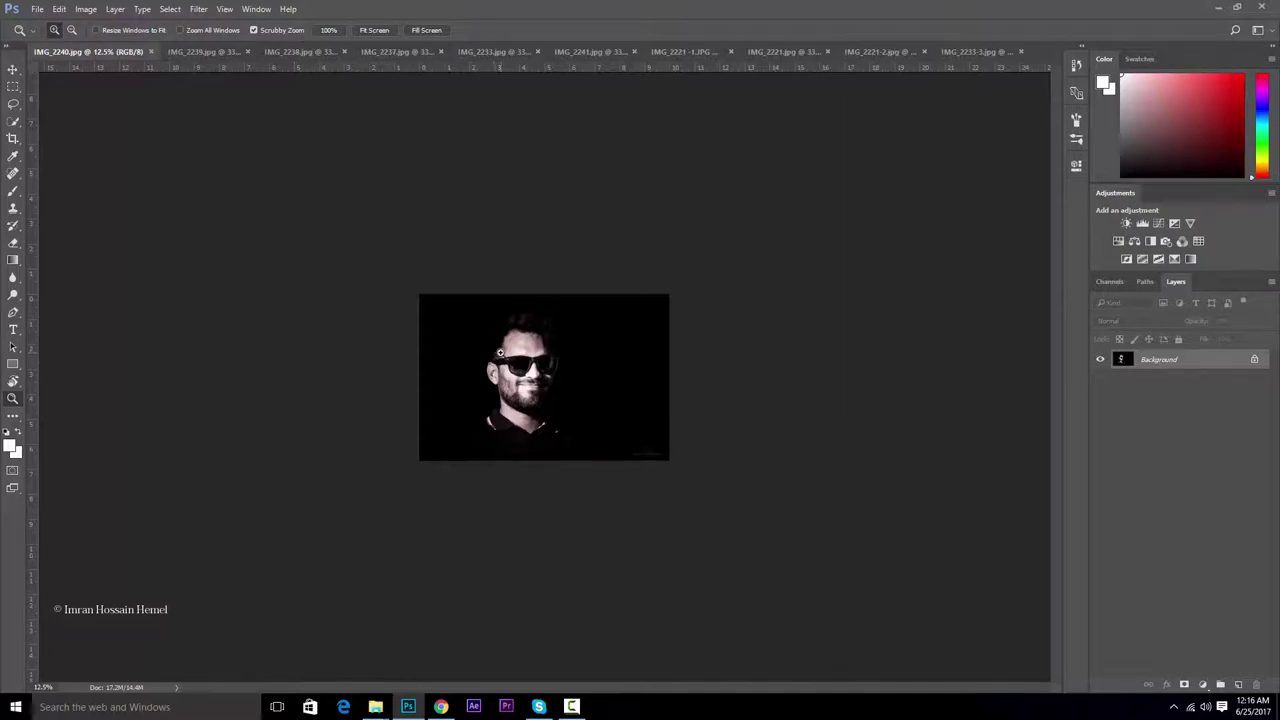
- Zoom in around the face, enlarging the photo to about 29%
{"action": "left_click", "coordinate": [500, 352]}
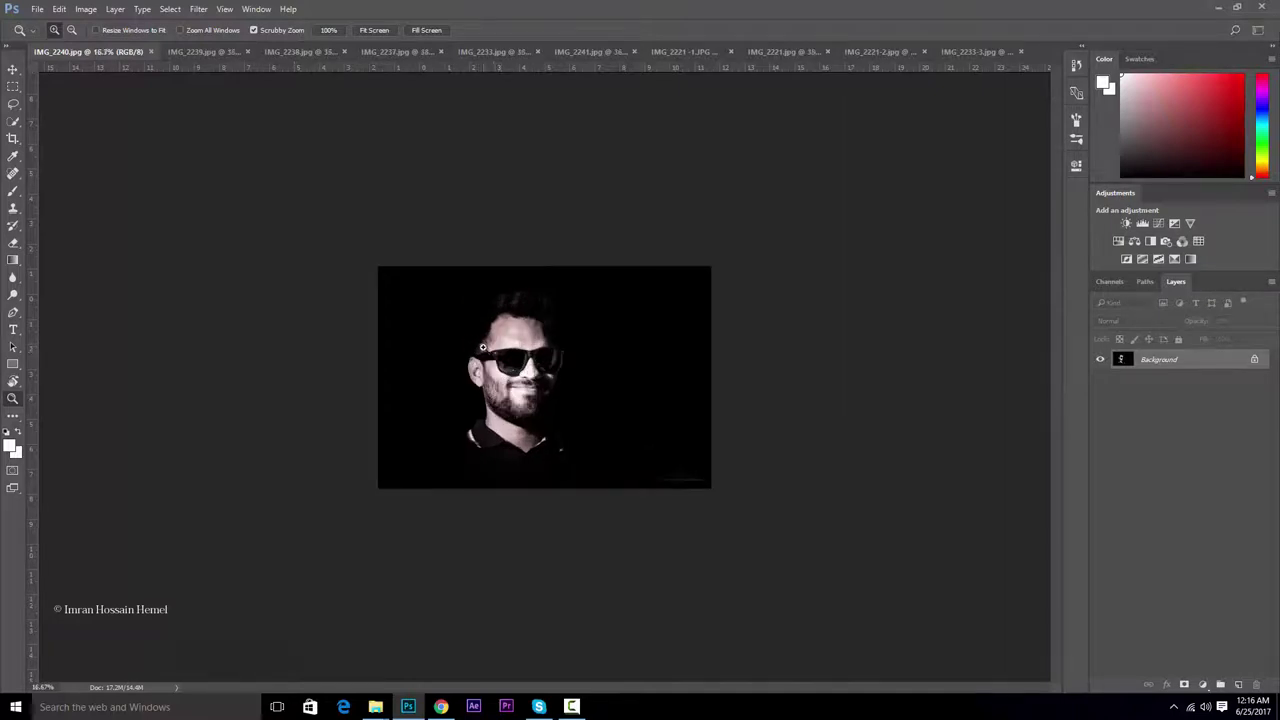
{"action": "mouse_move", "coordinate": [483, 347]}
{"action": "left_mouse_down"}
{"action": "mouse_move", "coordinate": [545, 345]}
{"action": "mouse_move", "coordinate": [477, 331]}
{"action": "left_mouse_up"}
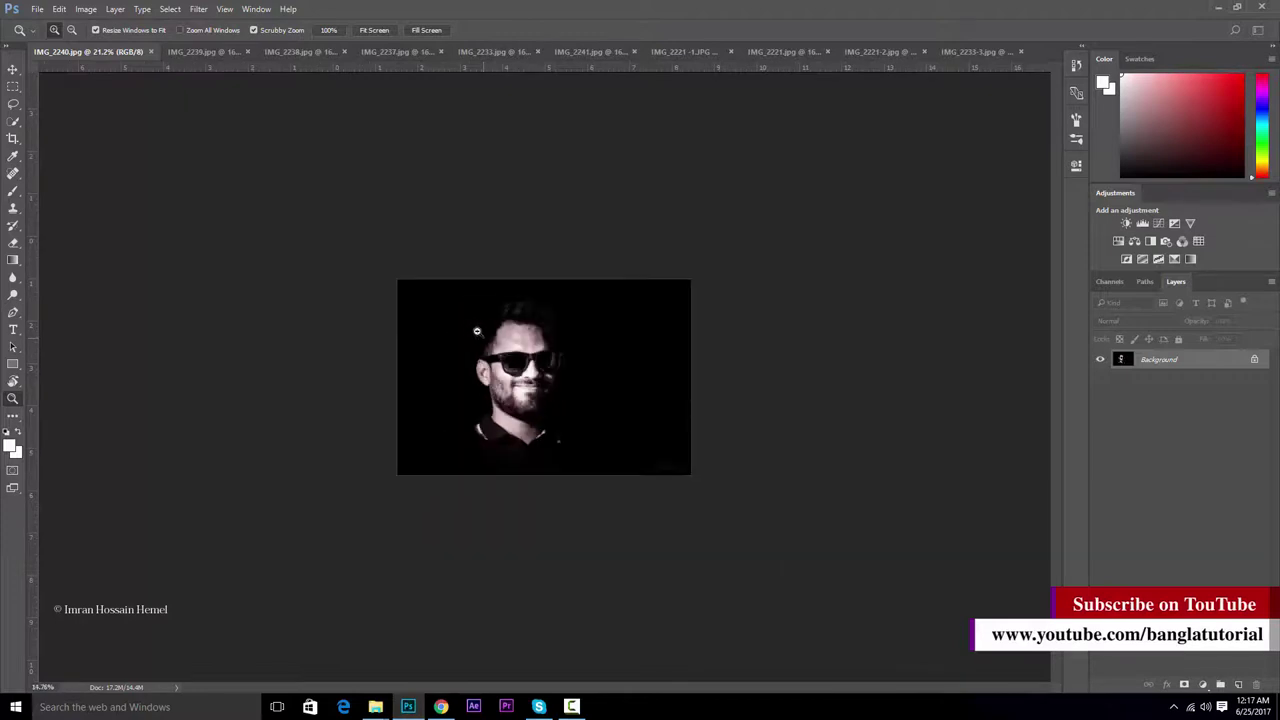
{"action": "left_click", "coordinate": [477, 331]}
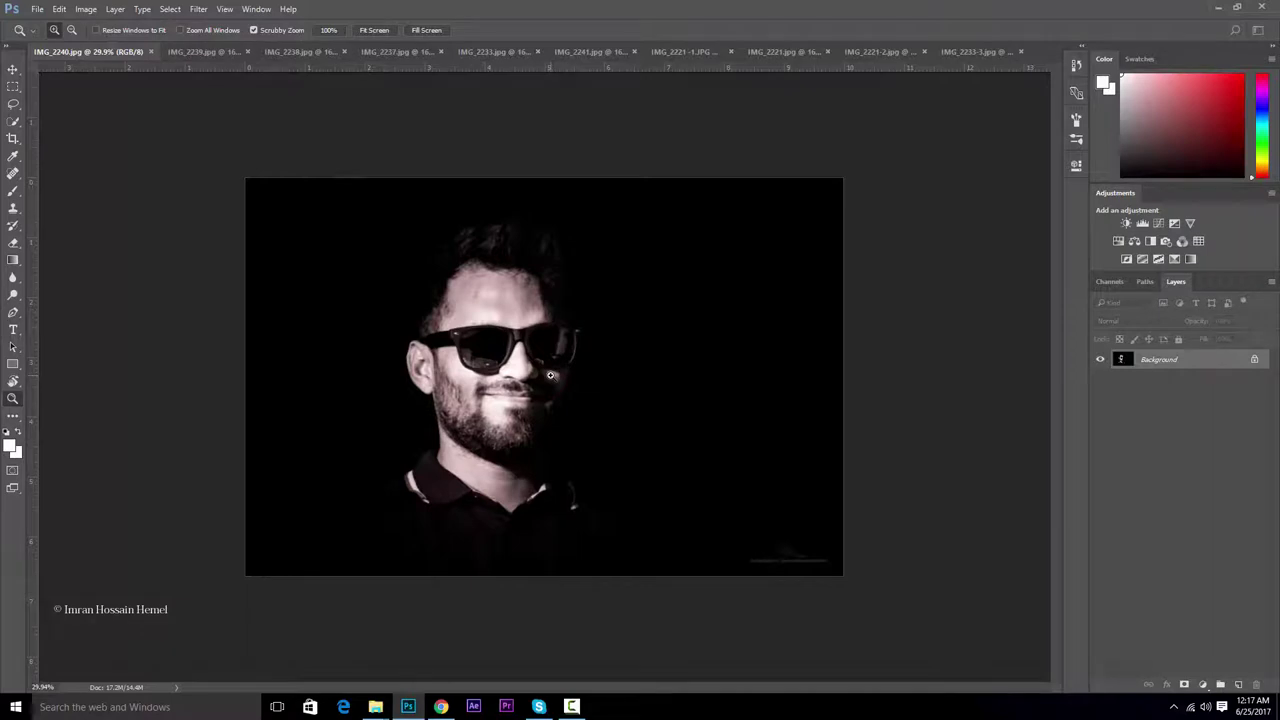
- Zoom in and out twice with Ctrl+Num+ and Ctrl+-, ending at 33.3%
{"action": "key", "text": "ctrl+KP_Add"}
{"action": "key", "text": "ctrl+KP_Add"}
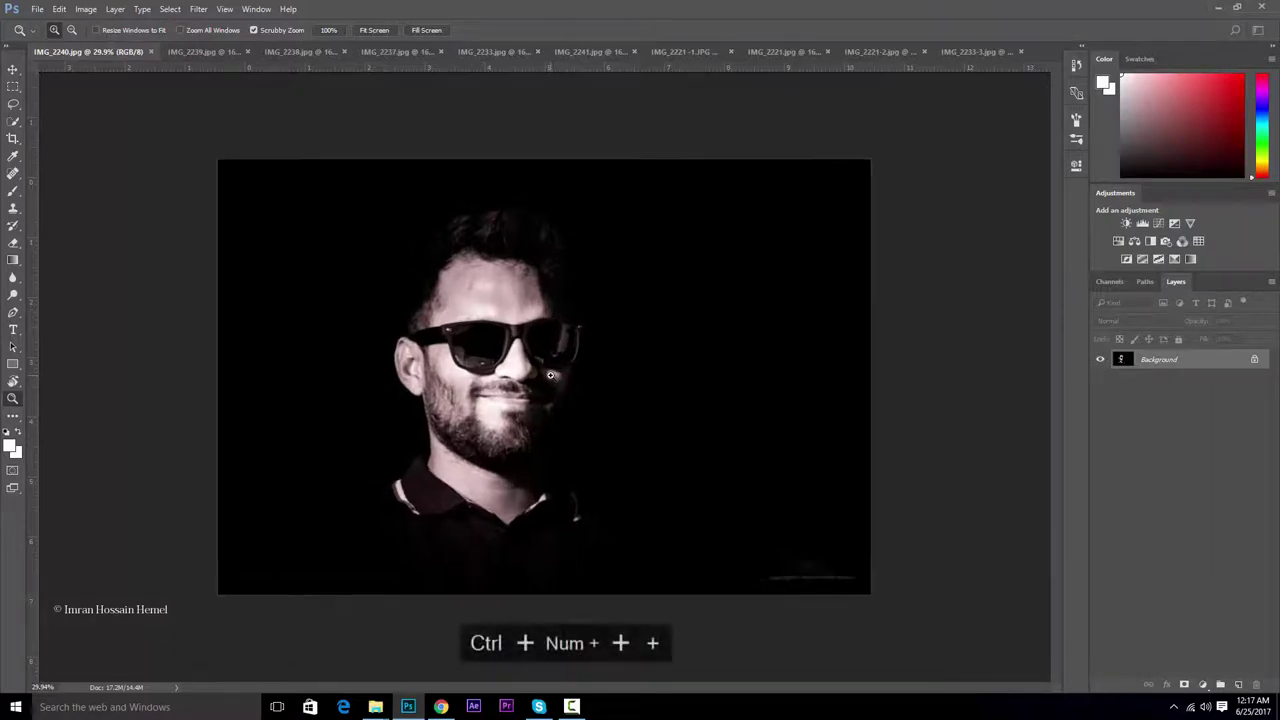
{"action": "key", "text": "ctrl+minus"}
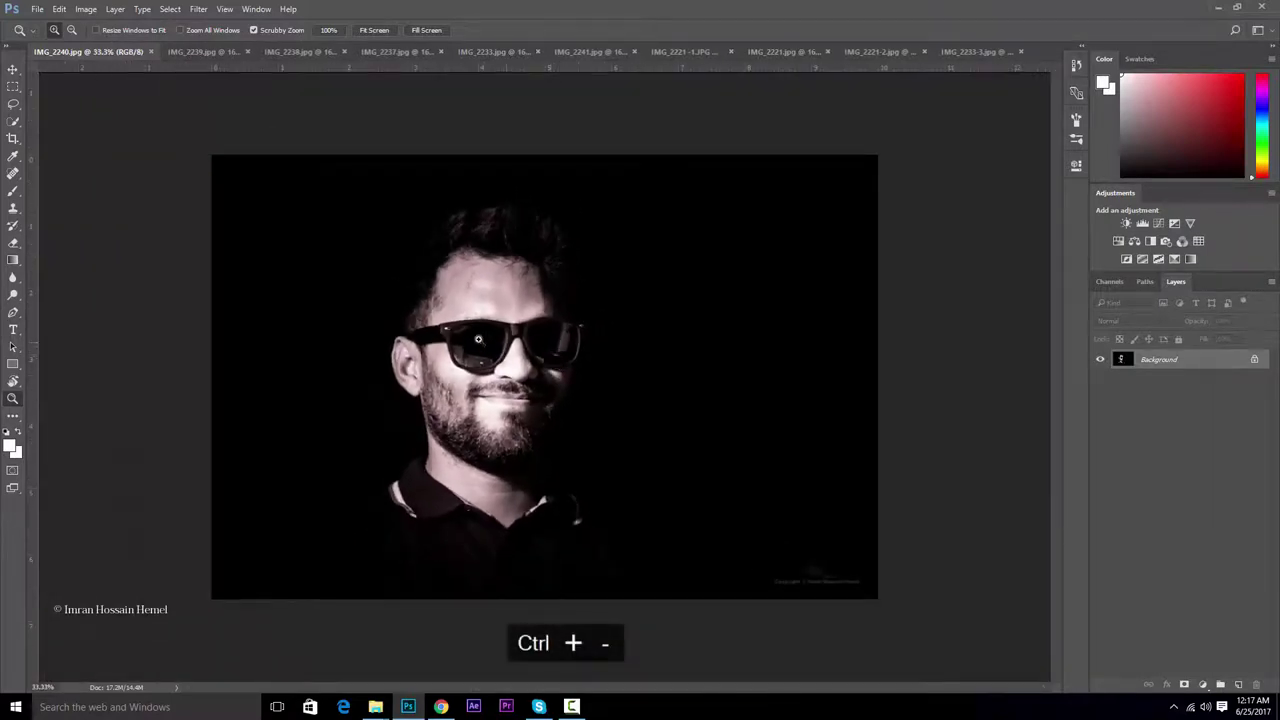
{"action": "key", "text": "ctrl+KP_Add"}
{"action": "key", "text": "ctrl+KP_Add"}
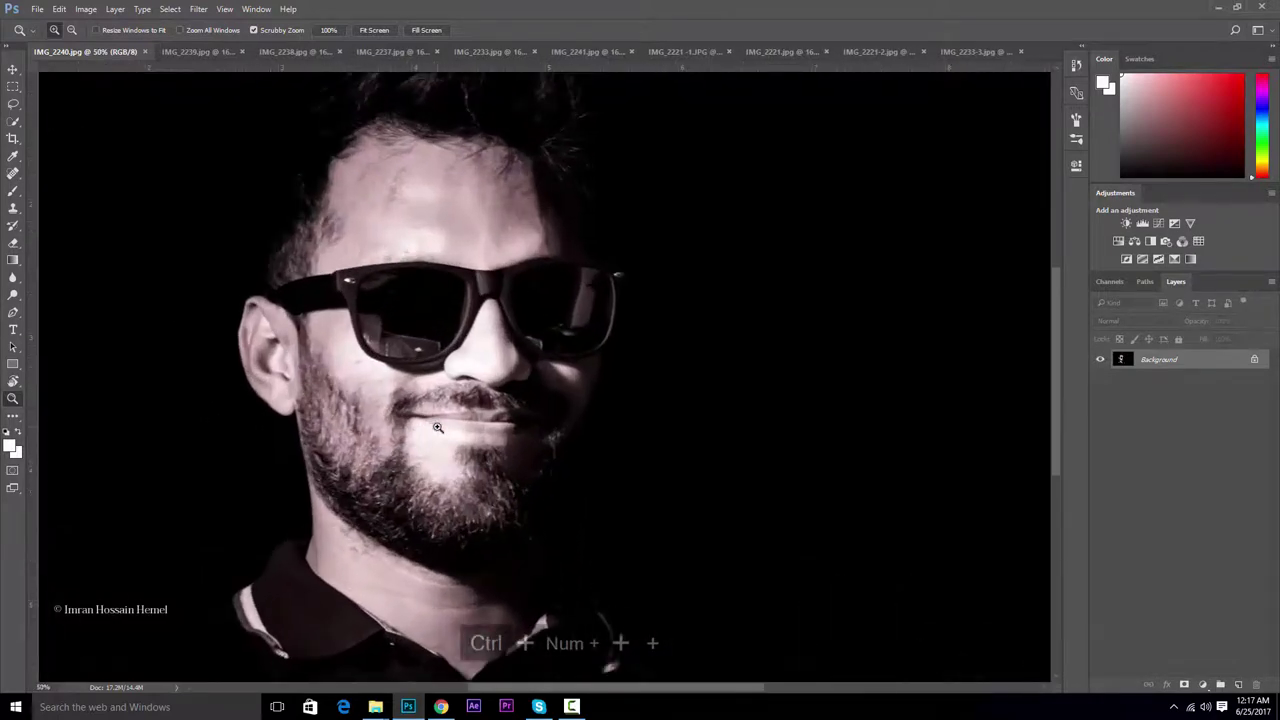
{"action": "key", "text": "ctrl+minus"}
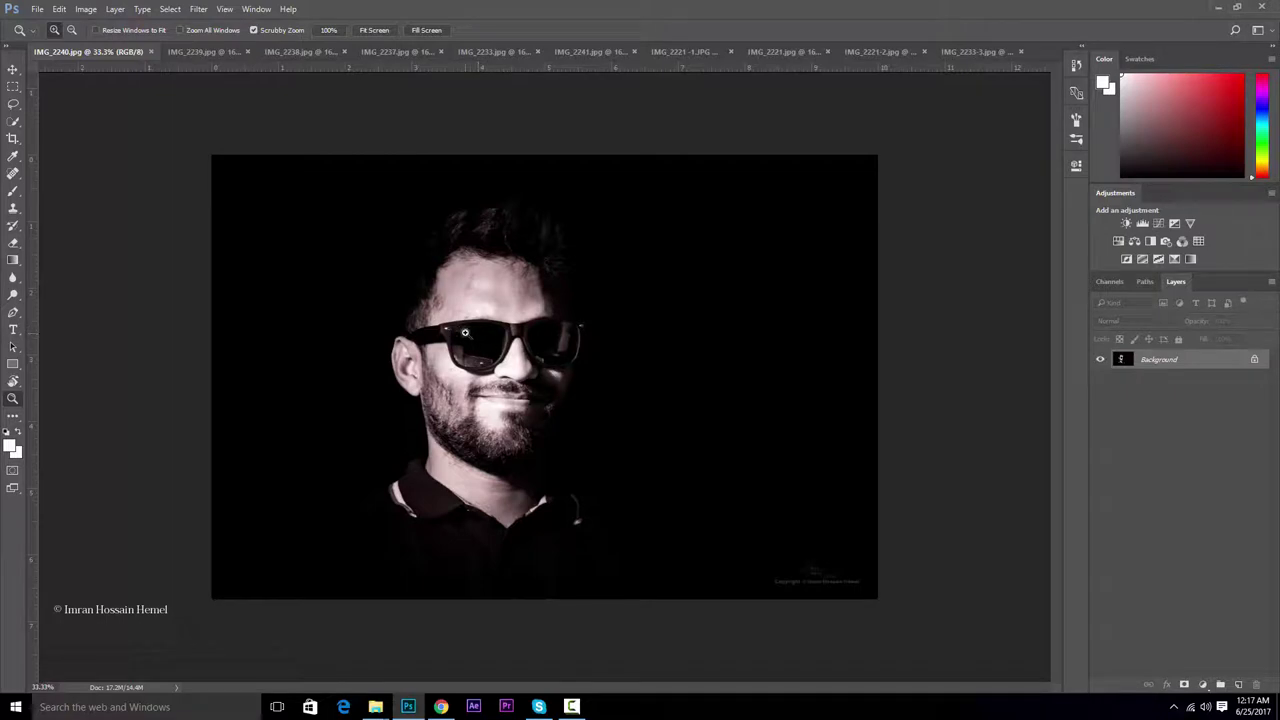
- Scrubby-zoom in and out on the face, then zoom to a 189% forehead-and-sunglasses close-up
{"action": "left_click_drag", "start_coordinate": [462, 333], "coordinate": [629, 329]}
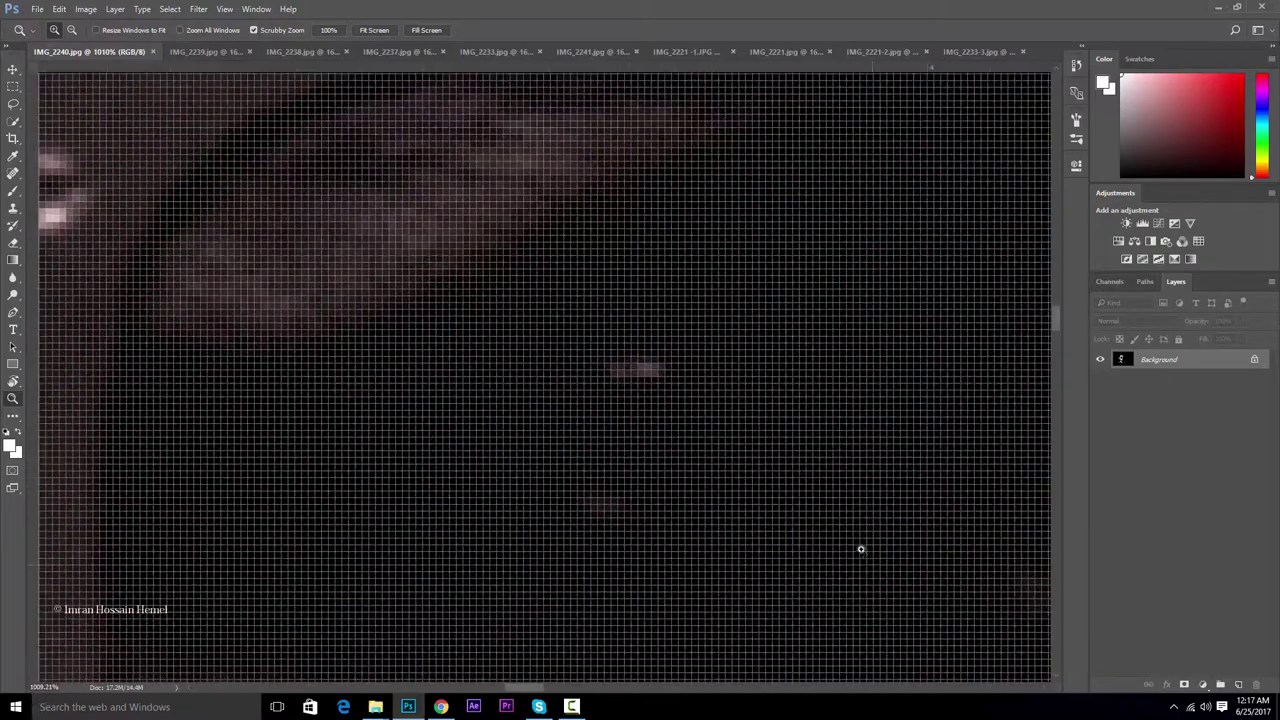
{"action": "left_click_drag", "start_coordinate": [860, 546], "coordinate": [791, 491]}
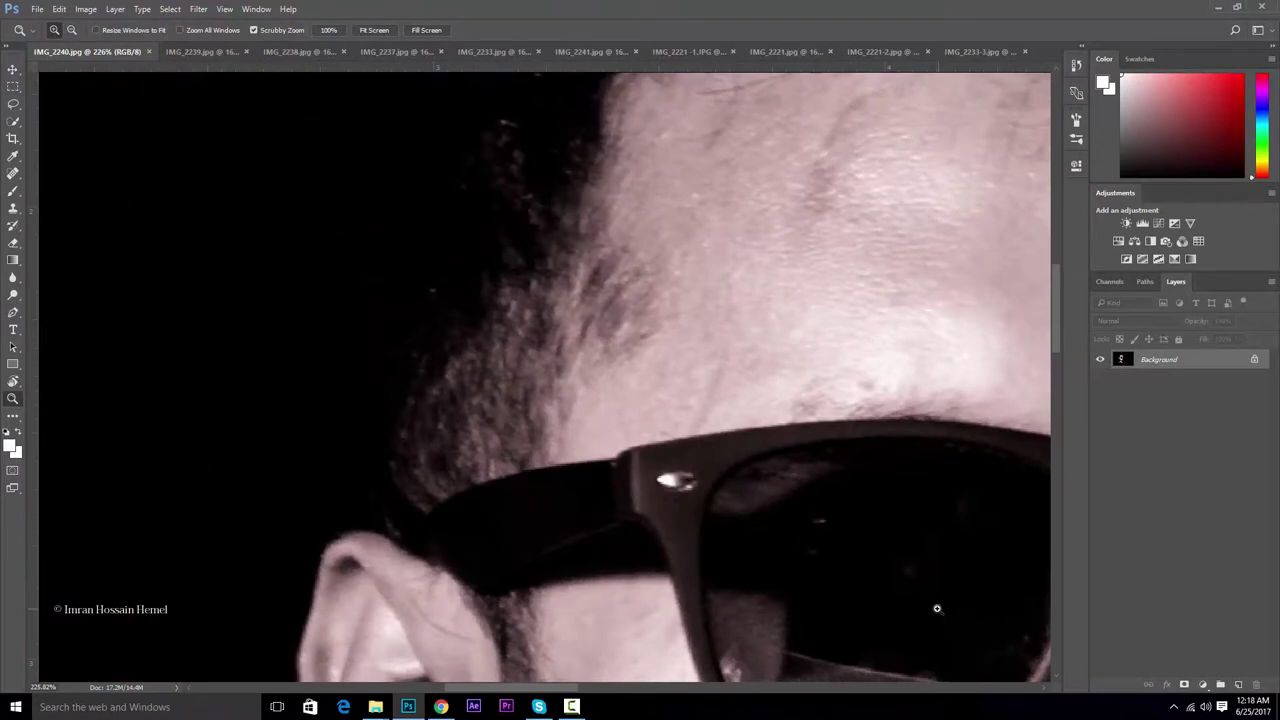
{"action": "left_click_drag", "start_coordinate": [941, 612], "coordinate": [794, 508]}
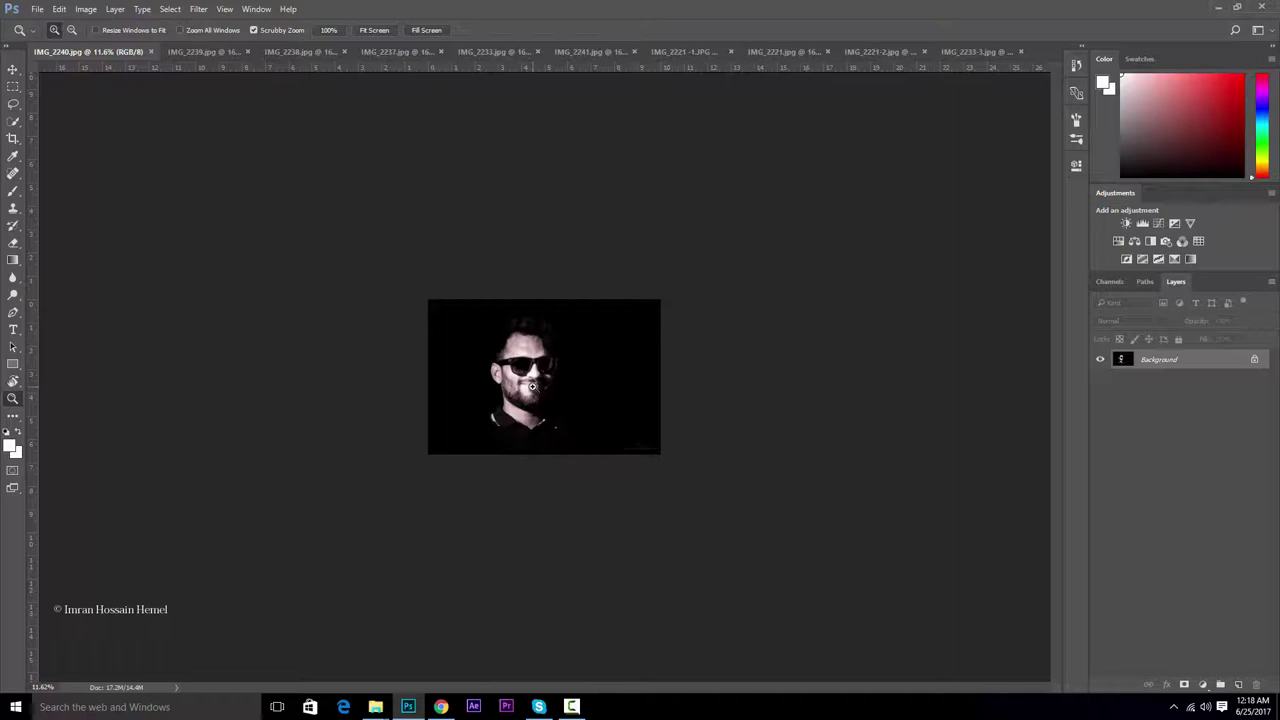
{"action": "key", "text": "ctrl+KP_Add"}
{"action": "key", "text": "ctrl+KP_Add"}
{"action": "key", "text": "ctrl+KP_Add"}
{"action": "key", "text": "ctrl+KP_Add"}
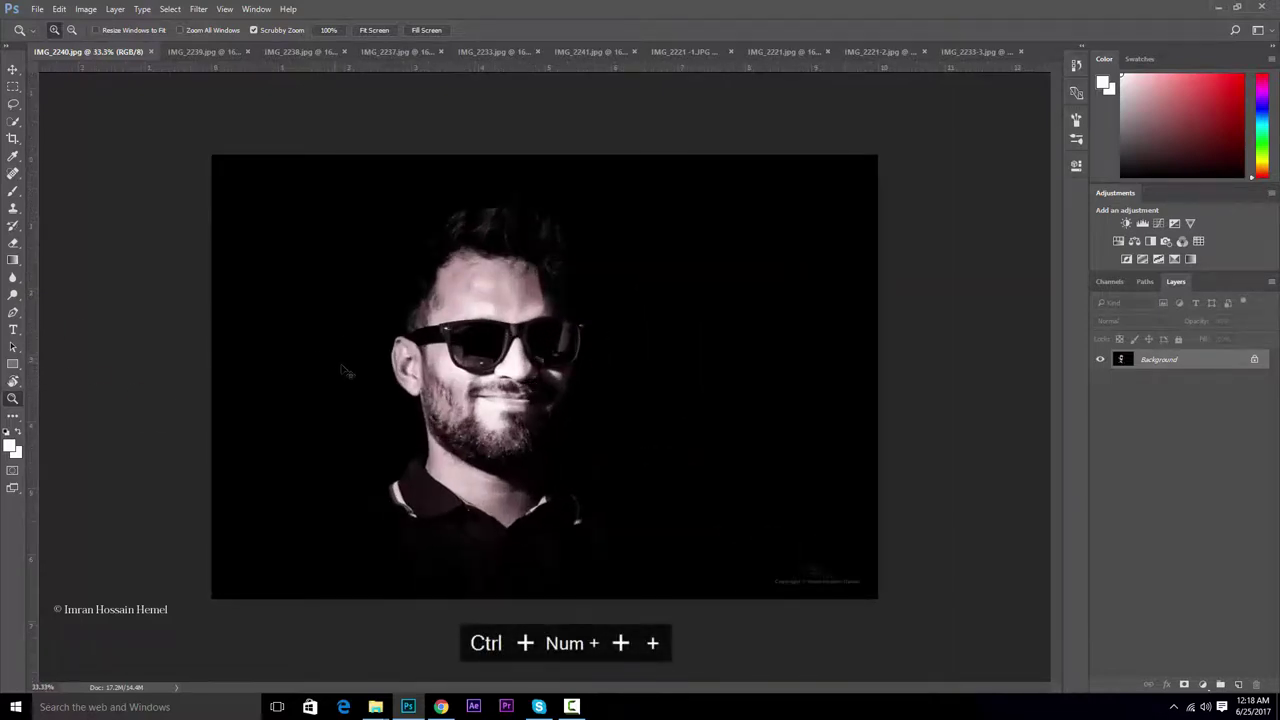
{"action": "left_click_drag", "start_coordinate": [422, 312], "coordinate": [469, 390]}
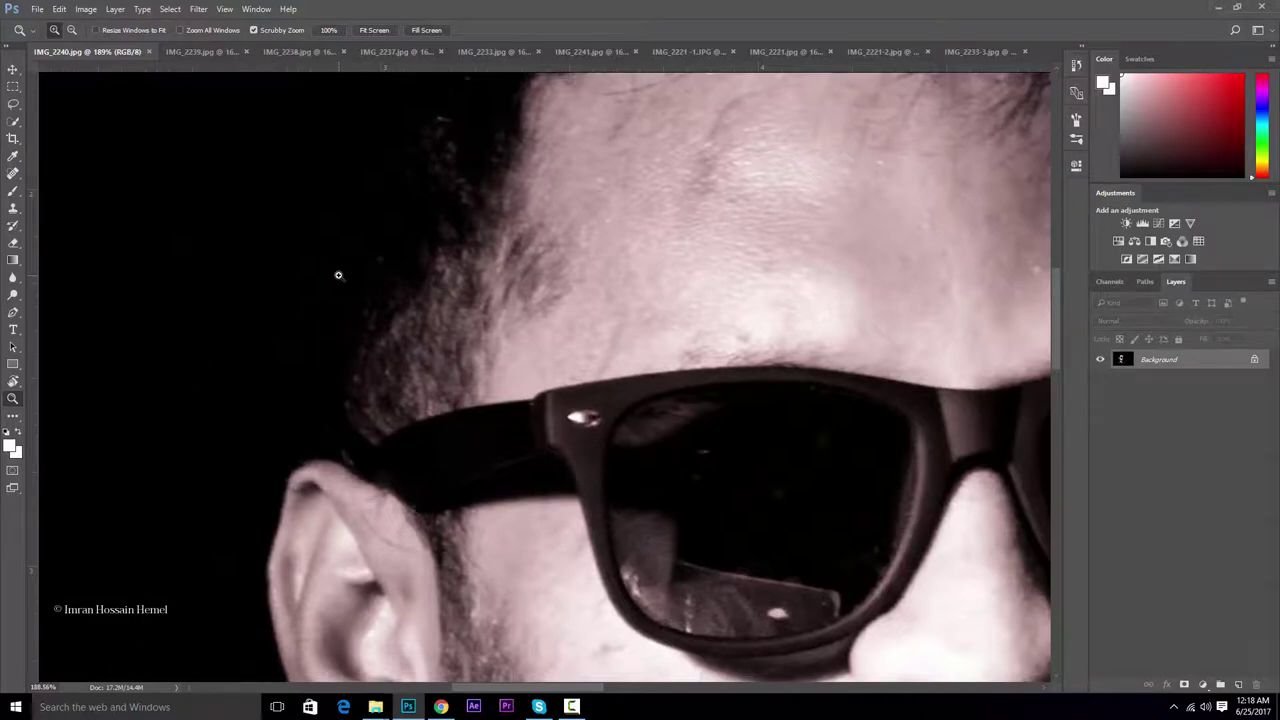
{"action": "left_click_drag", "start_coordinate": [502, 689], "coordinate": [558, 694]}
{"action": "mouse_move", "coordinate": [1055, 315]}
{"action": "left_mouse_down"}
{"action": "mouse_move", "coordinate": [1063, 390]}
{"action": "mouse_move", "coordinate": [1058, 294]}
{"action": "left_mouse_up"}
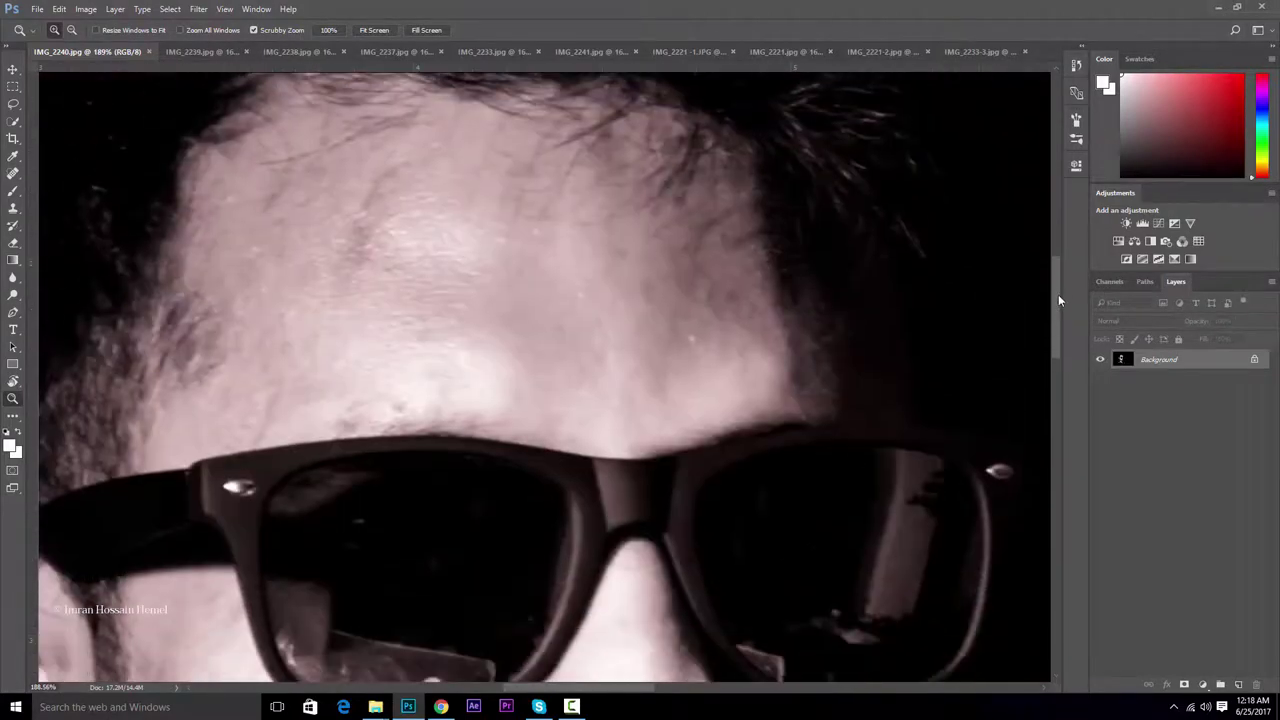
- Try the Rotate View tool and the shape tools in the toolbar
{"action": "key", "text": "r"}
{"action": "right_click", "coordinate": [13, 383]}
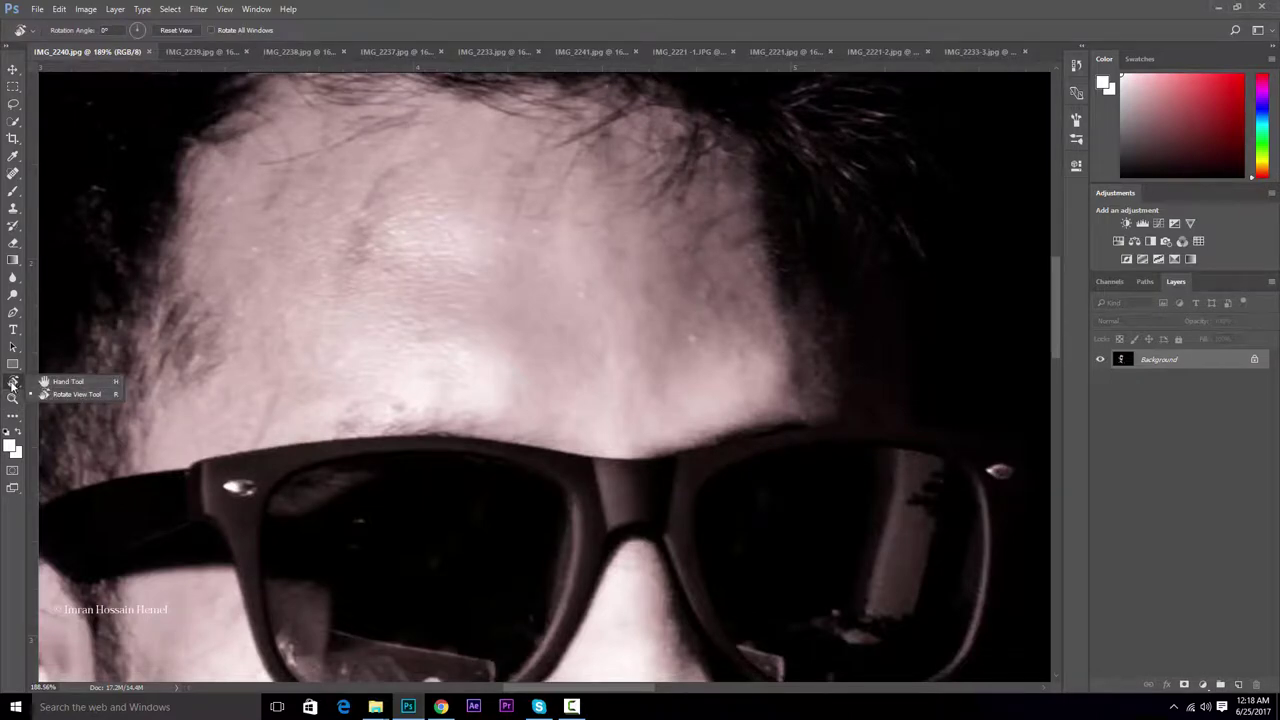
{"action": "left_click", "coordinate": [11, 368]}
{"action": "left_click", "coordinate": [11, 366]}
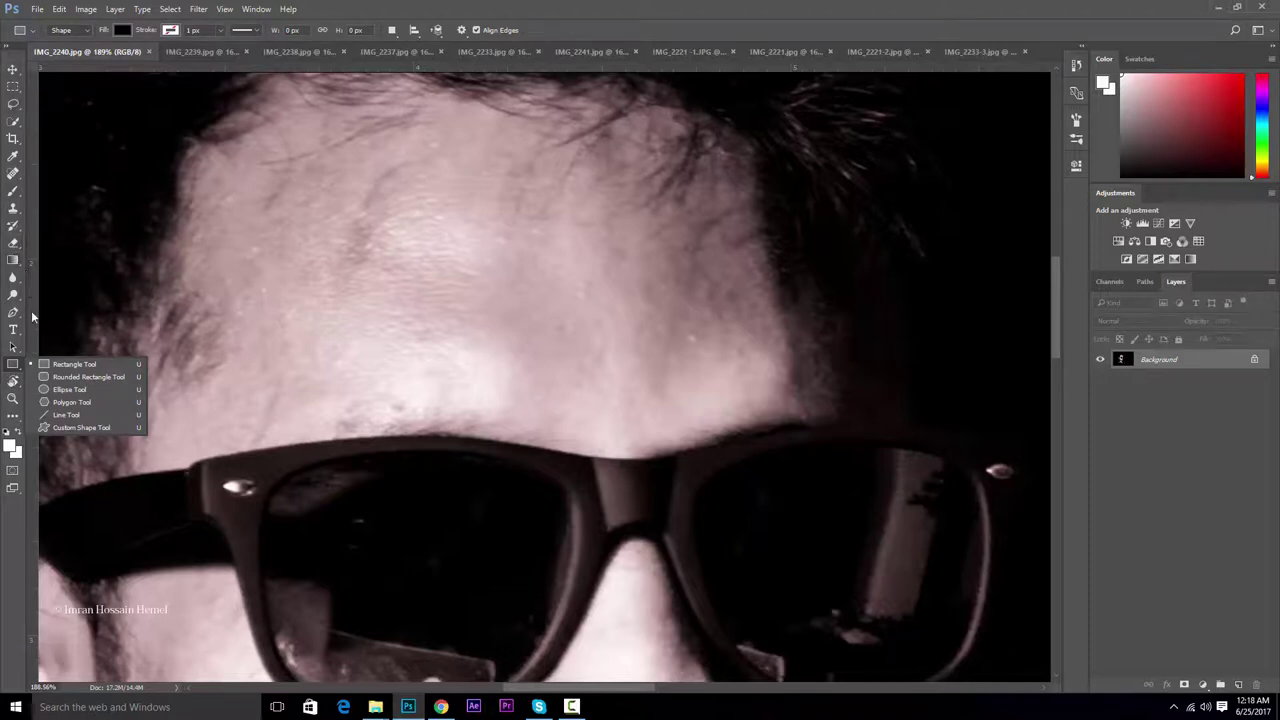
- Select the Hand Tool and pan the close-up down to the nose and mouth
{"action": "left_click", "coordinate": [13, 383]}
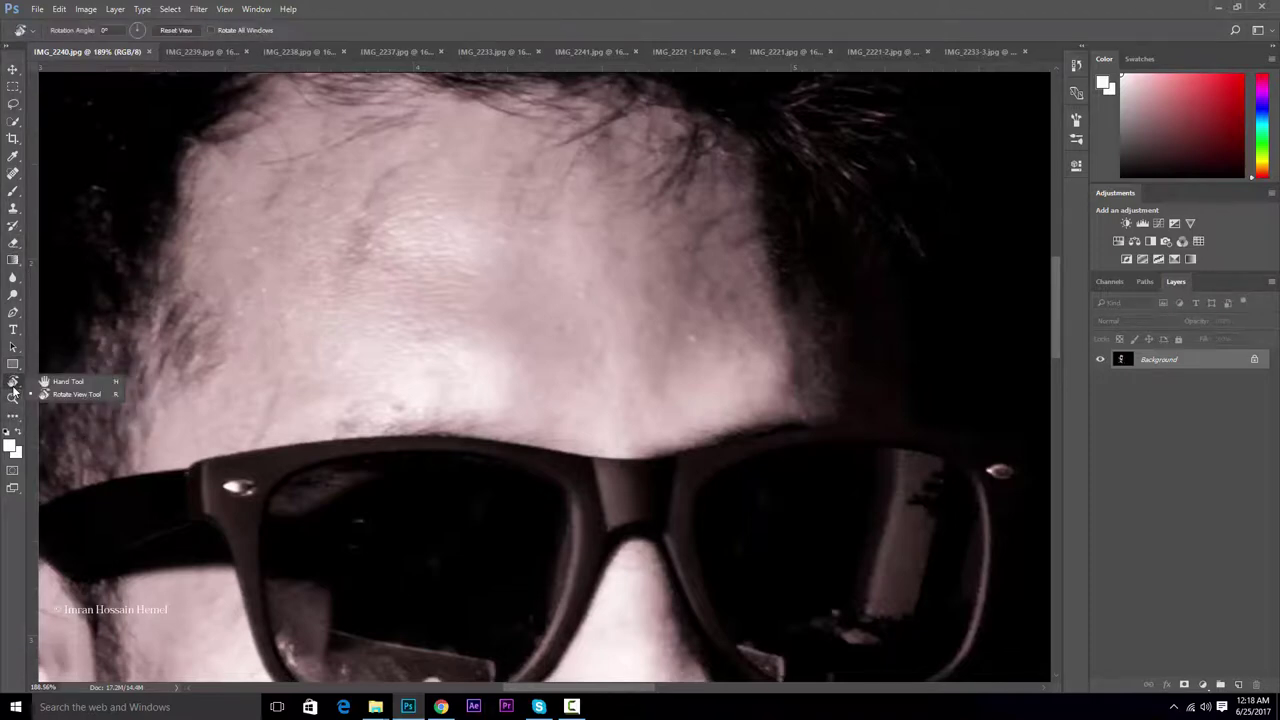
{"action": "left_click", "coordinate": [68, 385]}
{"action": "left_click_drag", "start_coordinate": [497, 346], "coordinate": [511, 506]}
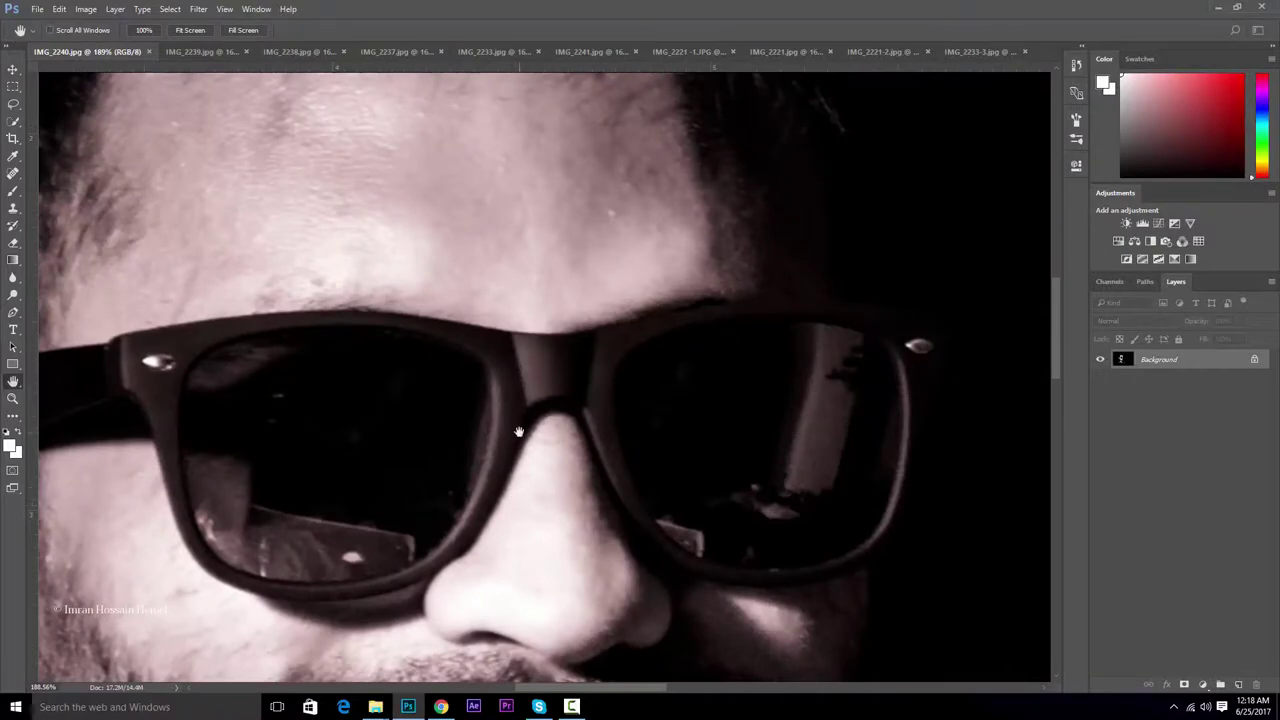
- With the Move tool, pan to the collar and ear, then zoom out to 66.7%
{"action": "left_click", "coordinate": [13, 69]}
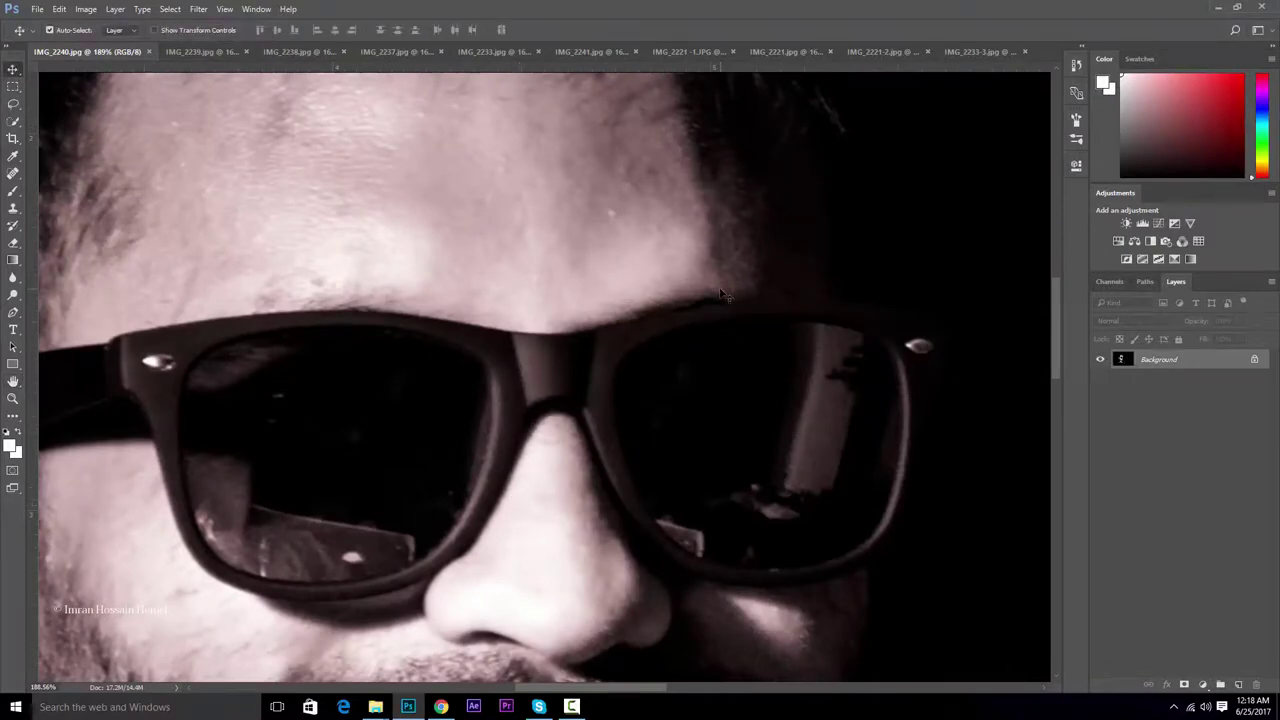
{"action": "left_click_drag", "start_coordinate": [715, 289], "coordinate": [928, 377]}
{"action": "mouse_move", "coordinate": [315, 297]}
{"action": "left_mouse_down"}
{"action": "mouse_move", "coordinate": [733, 353]}
{"action": "mouse_move", "coordinate": [335, 297]}
{"action": "left_mouse_up"}
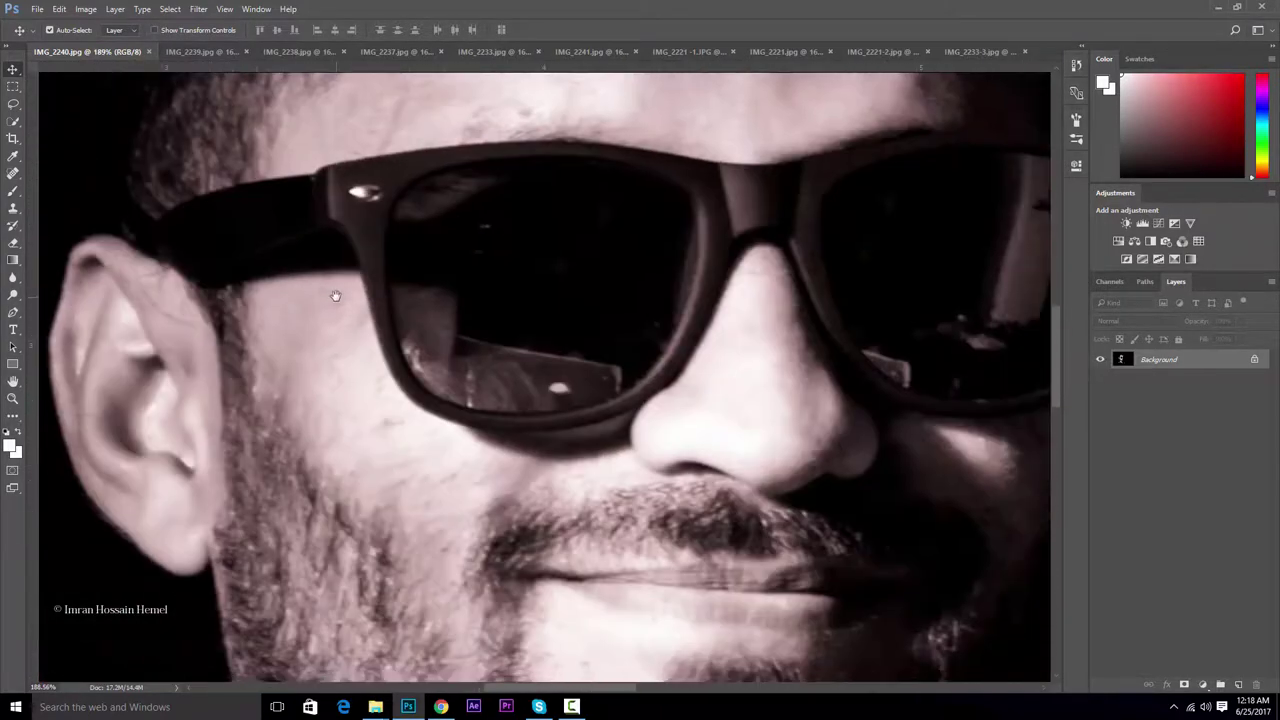
{"action": "key", "text": "ctrl+minus"}
{"action": "key", "text": "ctrl+minus"}
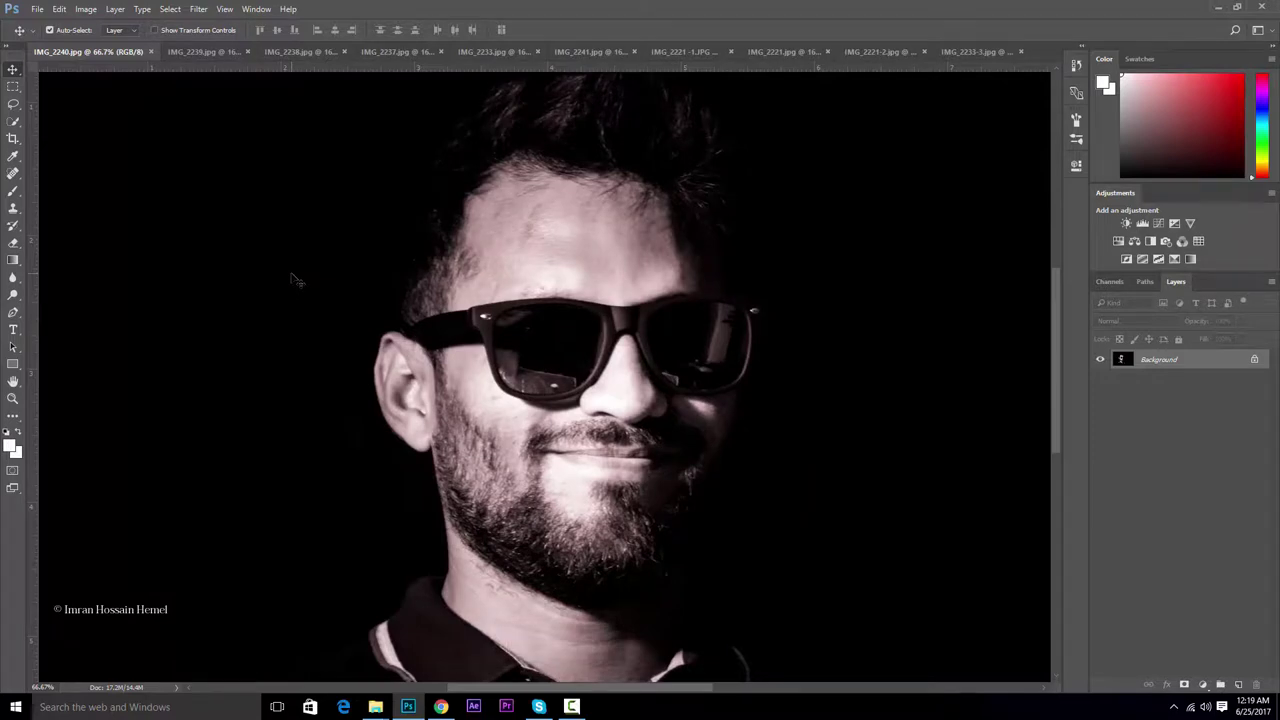
{"action": "right_click", "coordinate": [18, 76]}
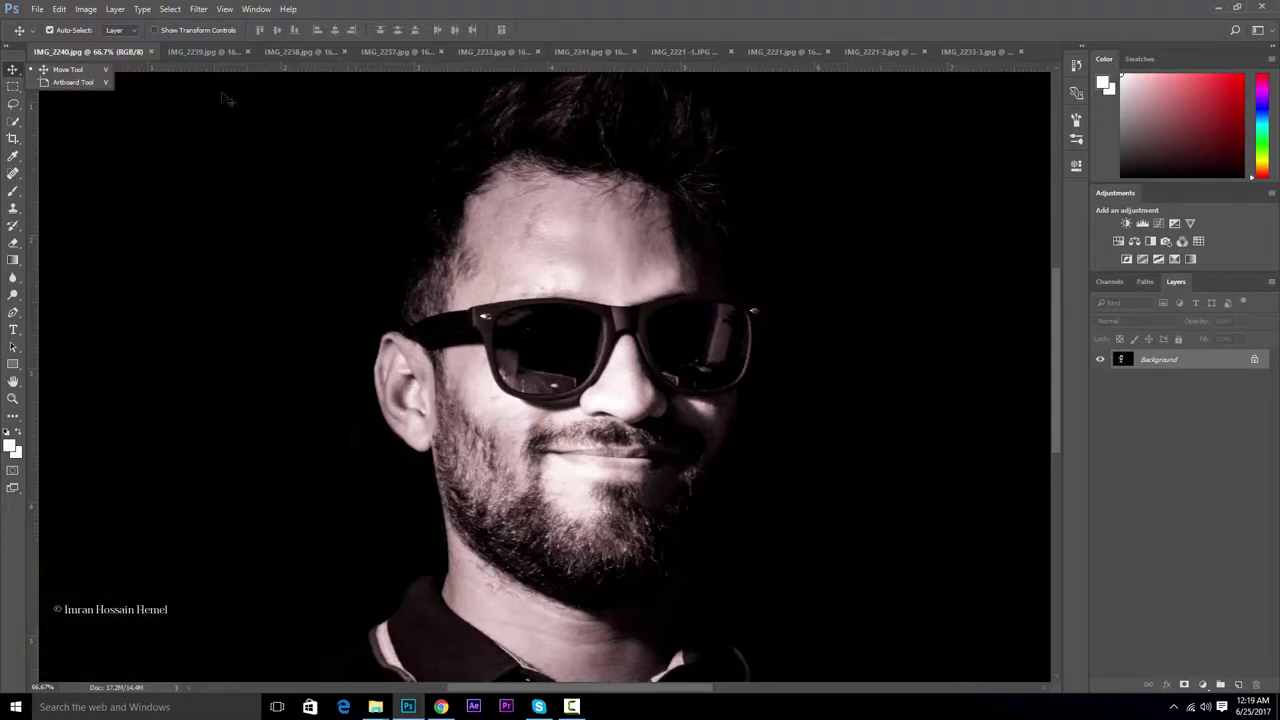
{"action": "left_click", "coordinate": [3, 128]}
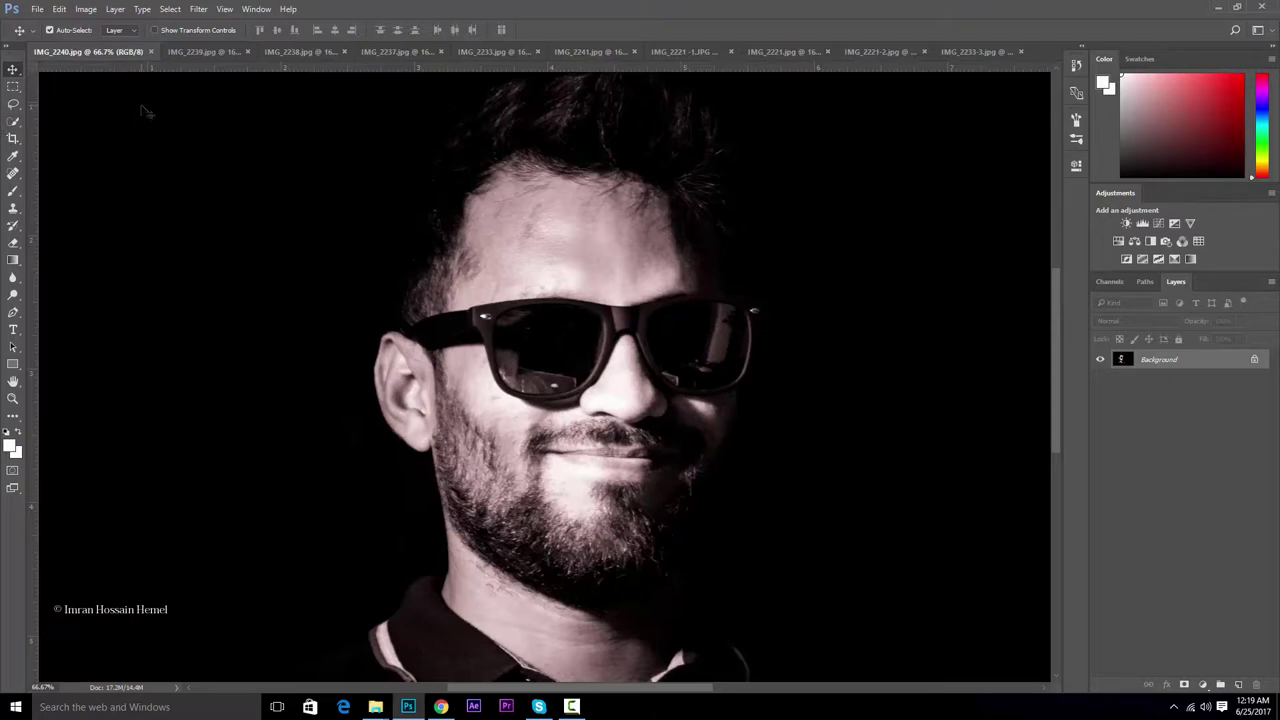
{"action": "right_click", "coordinate": [17, 76]}
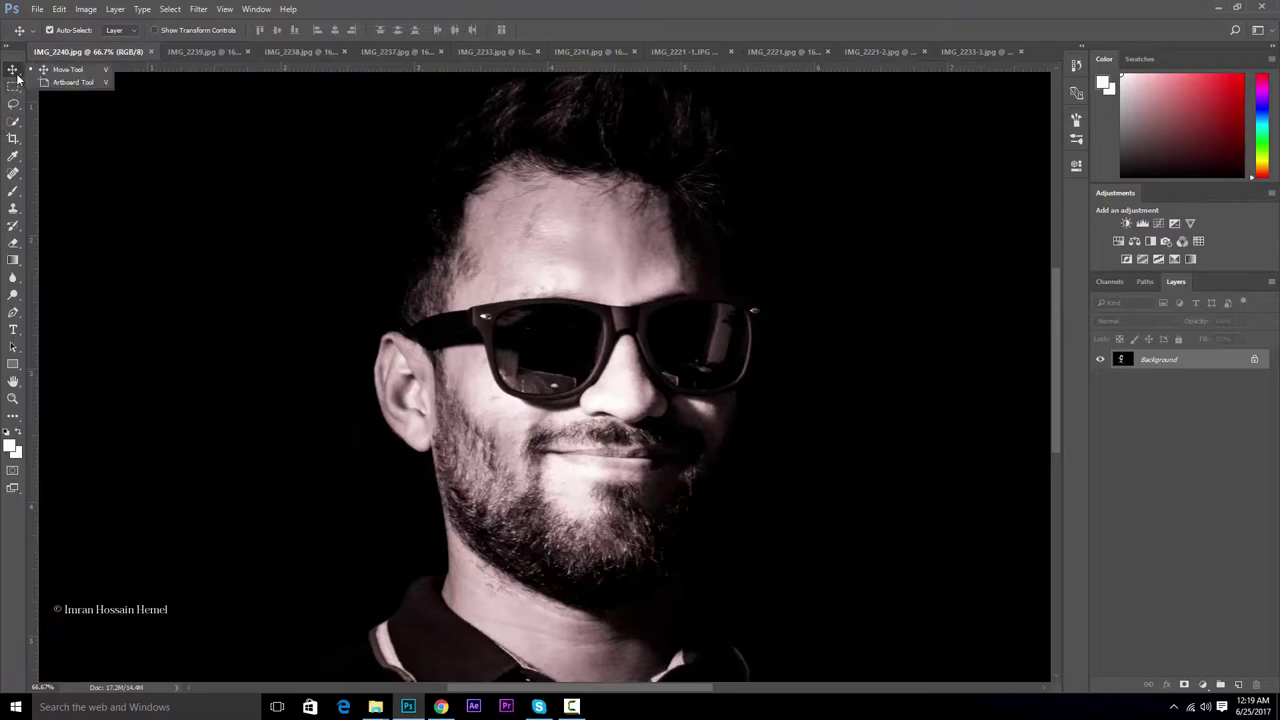
{"action": "key", "text": "alt+w"}
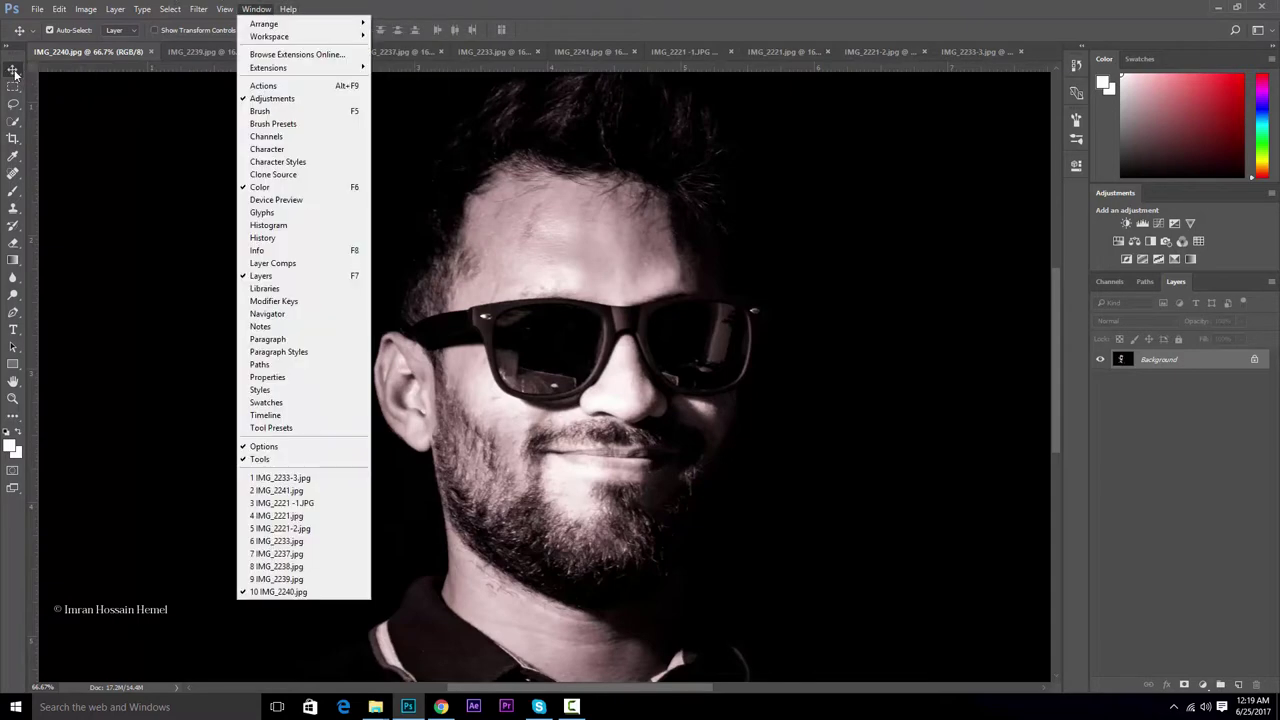
{"action": "right_click", "coordinate": [17, 76]}
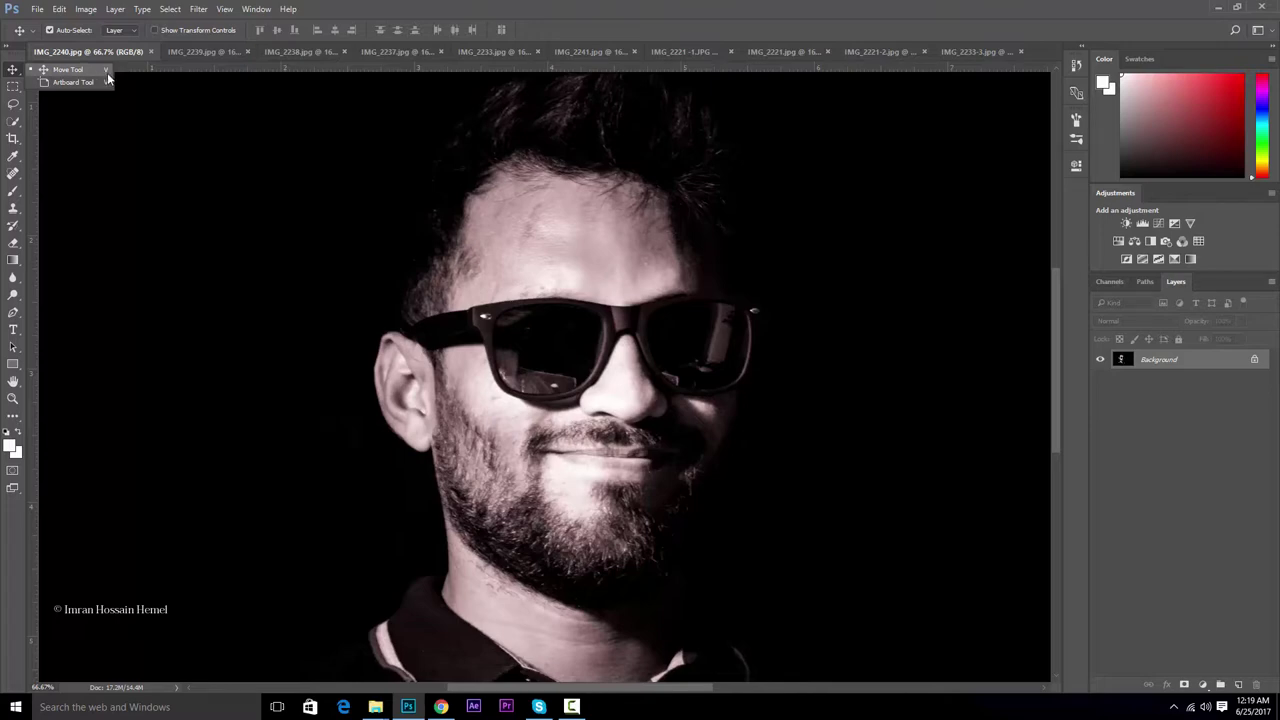
- Select the Pen tool, try the Rectangular Marquee, then return to the Pen with P
{"action": "left_click", "coordinate": [13, 320]}
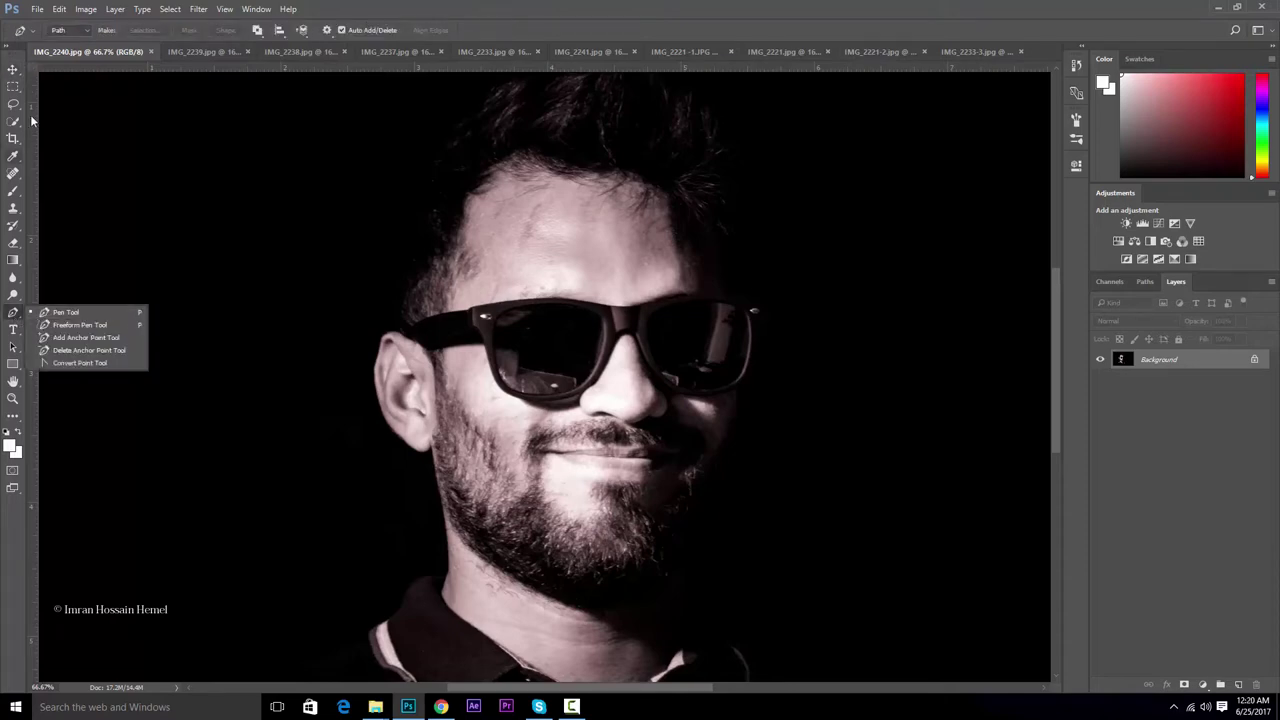
{"action": "left_click", "coordinate": [14, 88]}
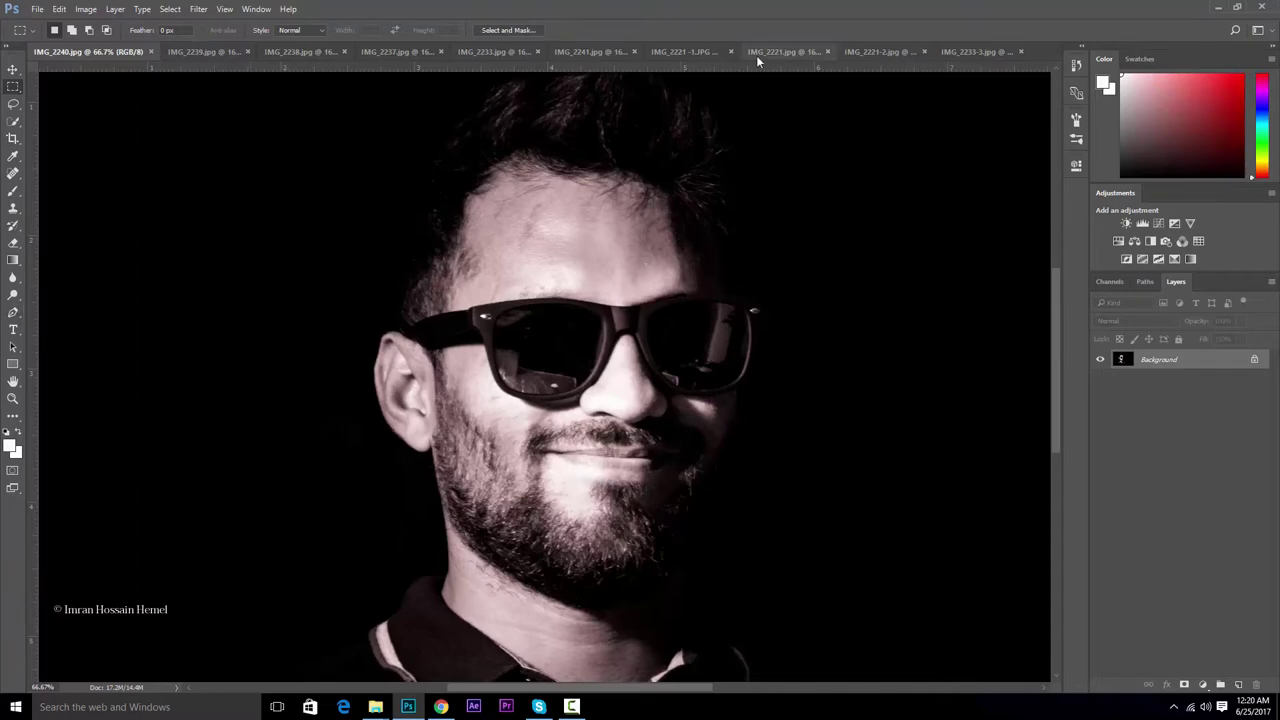
{"action": "key", "text": "p"}
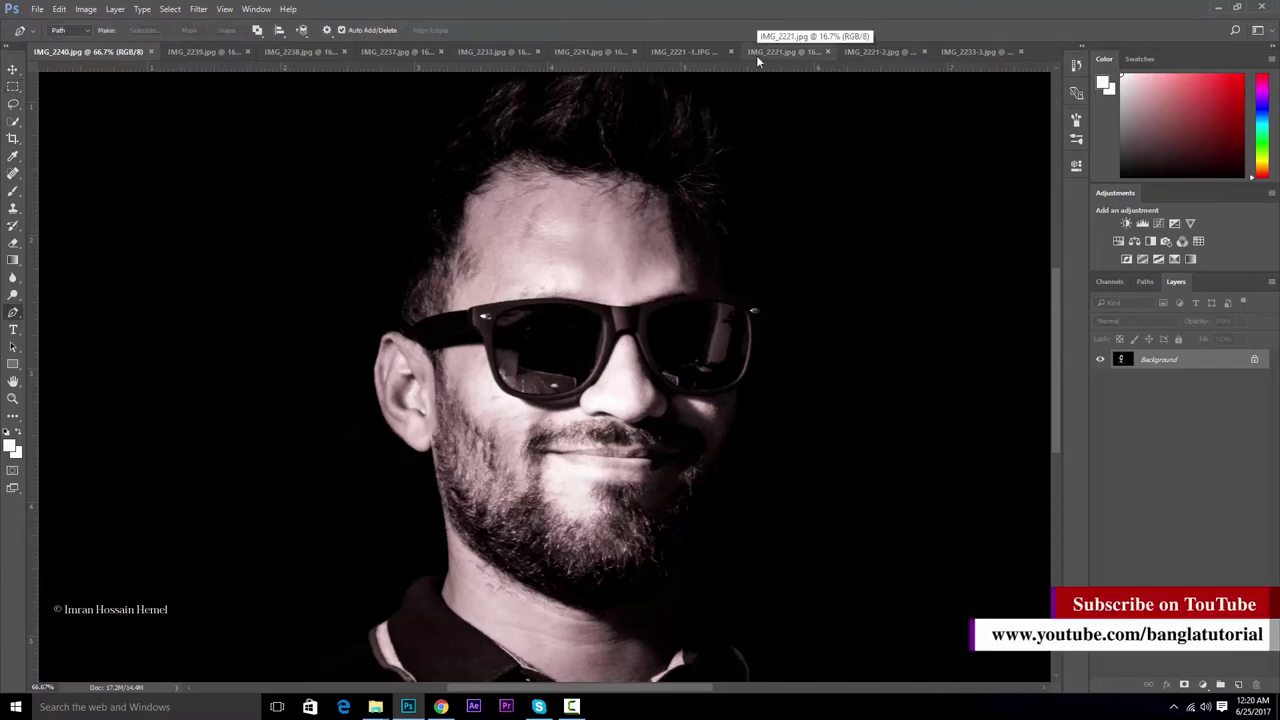